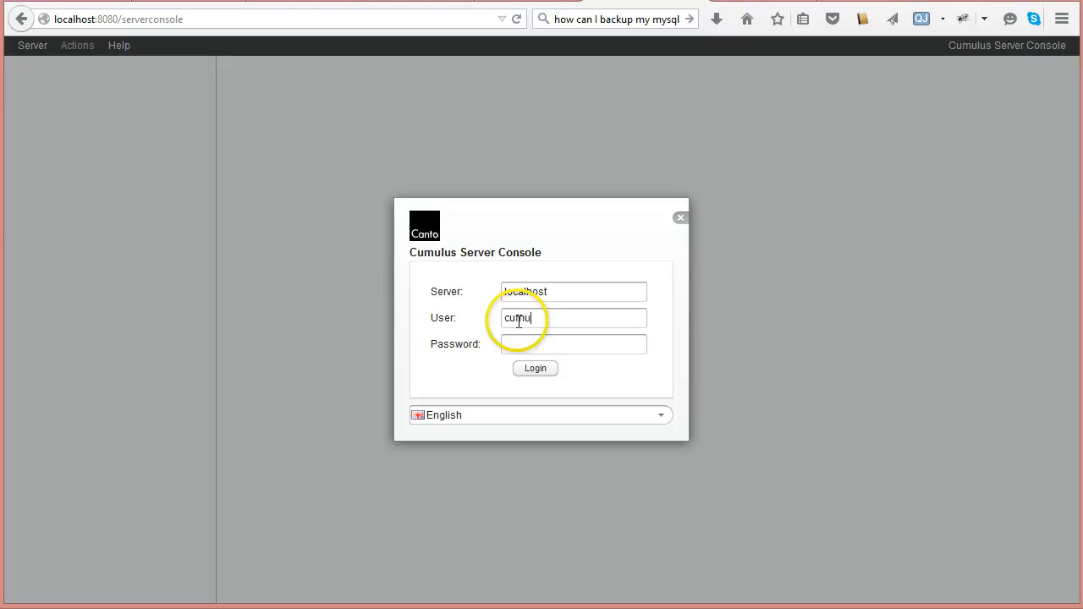
Log in to the Cumulus Server Console on localhost and open the RoboFlow workflow overview.
left_click(540, 369)
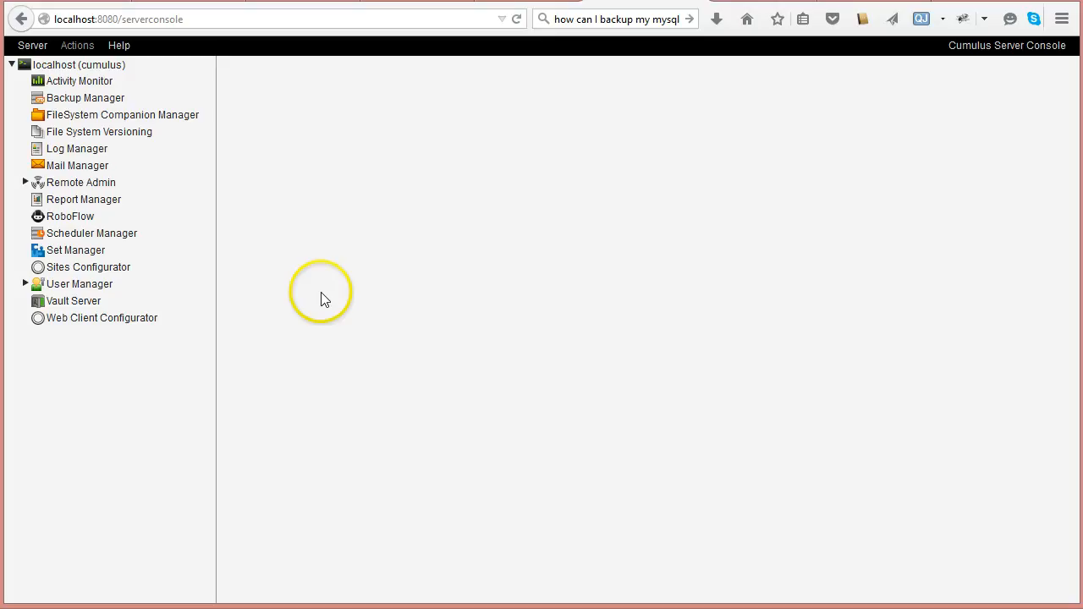
left_click(73, 215)
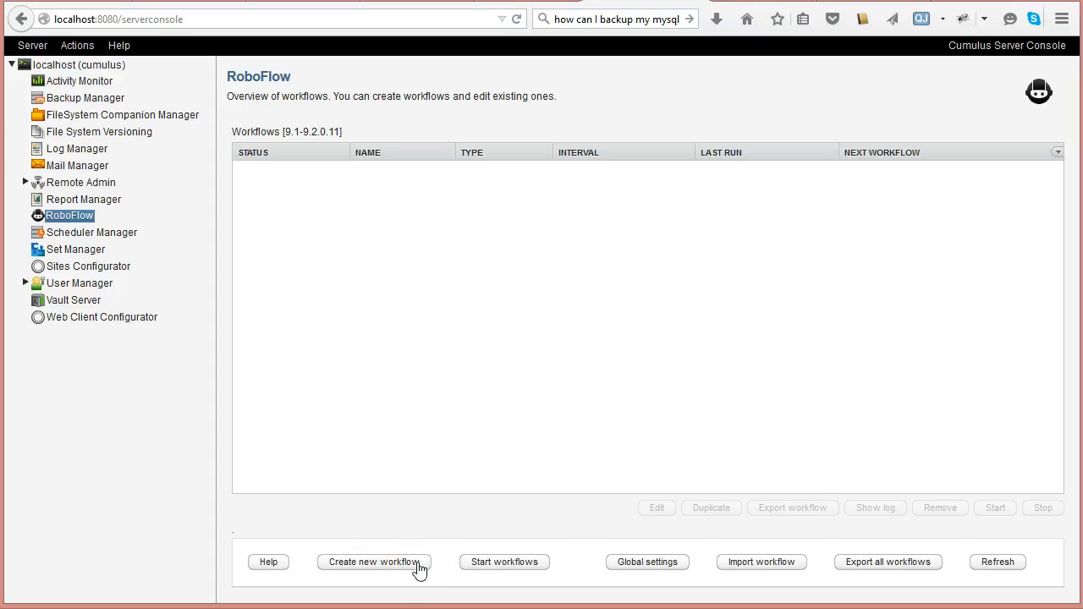
Create a workflow named hotfolder-import-tab-del-file with the type "Process newly dropped files in hot folder".
left_click(336, 567)
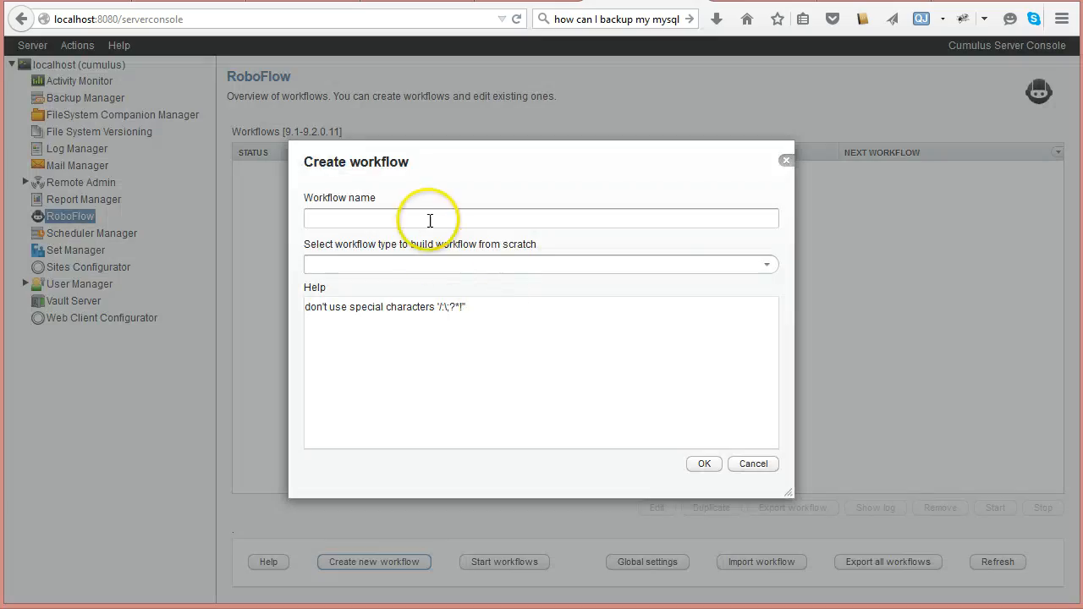
left_click(642, 211)
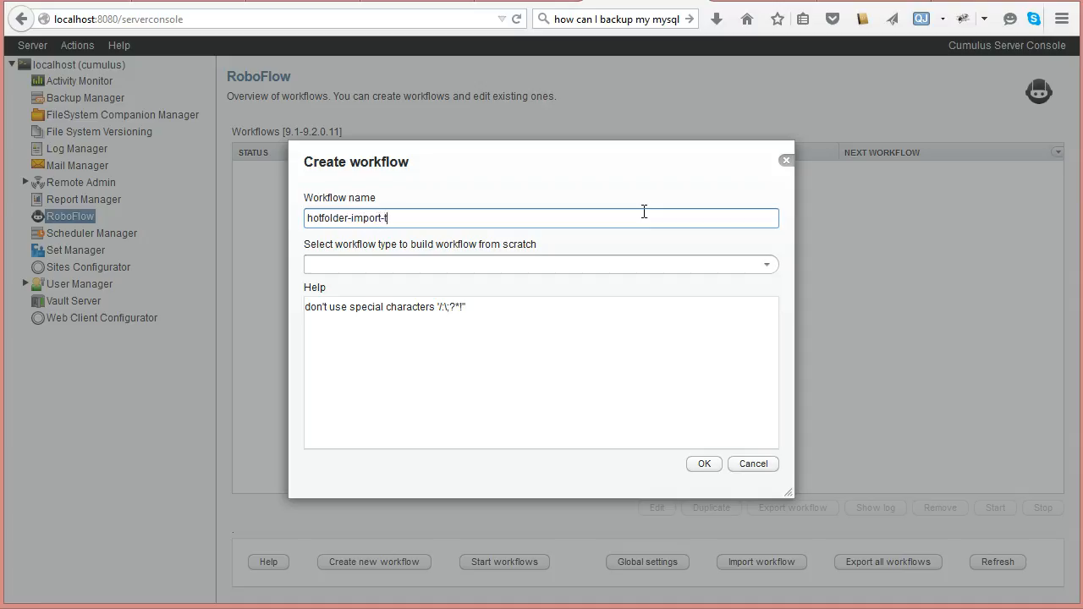
type("del-file")
left_click(767, 266)
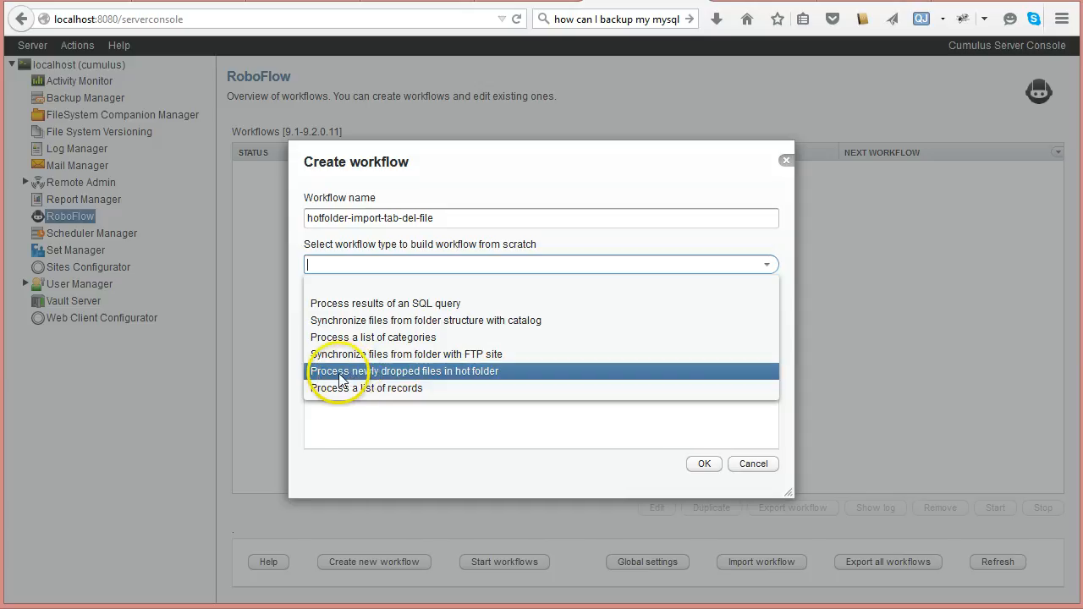
left_click(438, 373)
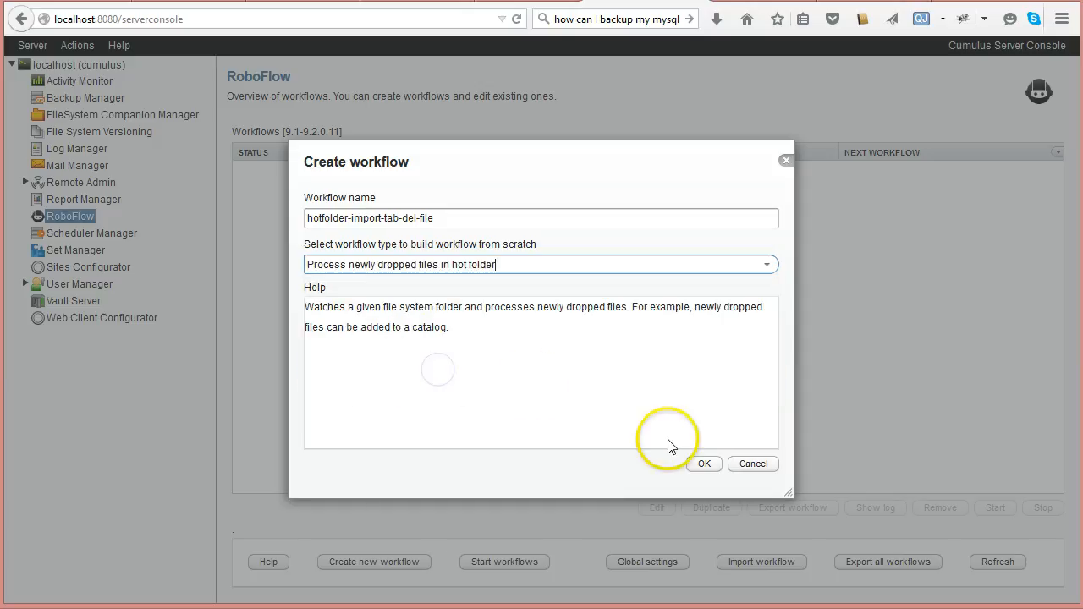
left_click(703, 464)
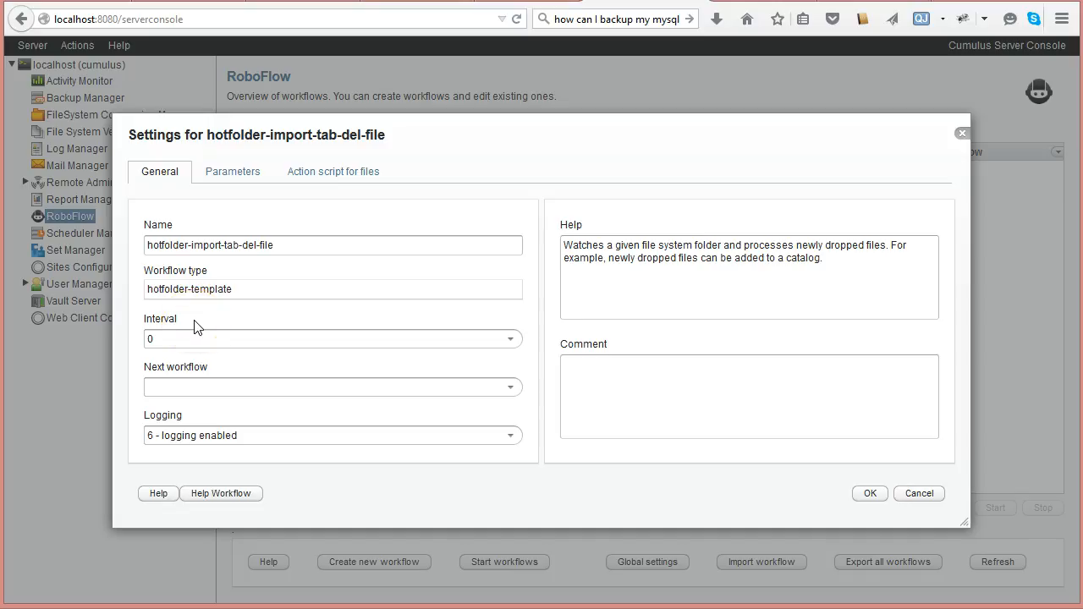
left_click(293, 173)
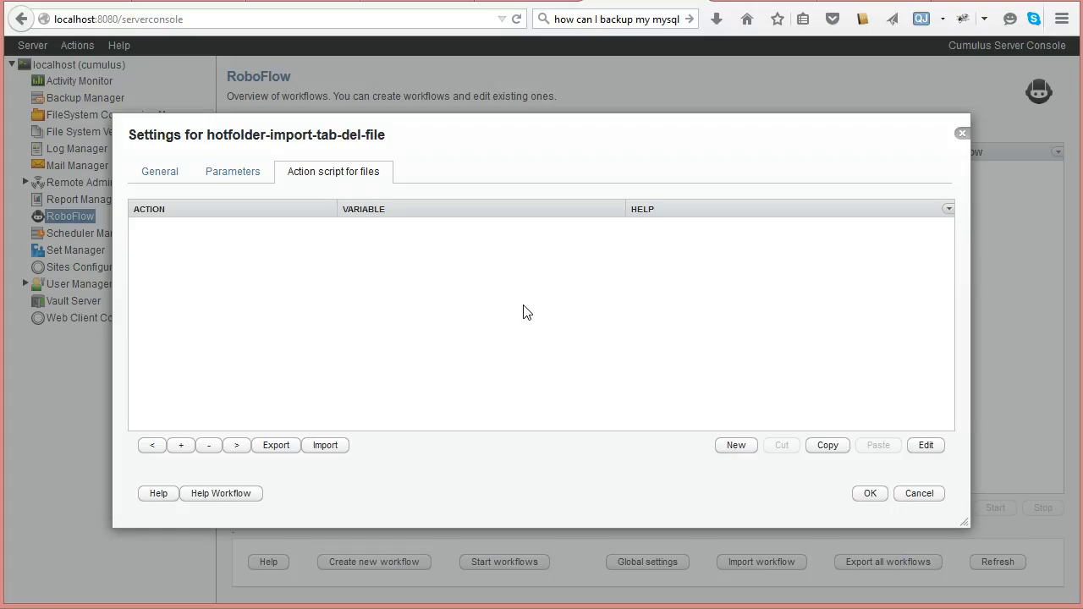
left_click(240, 180)
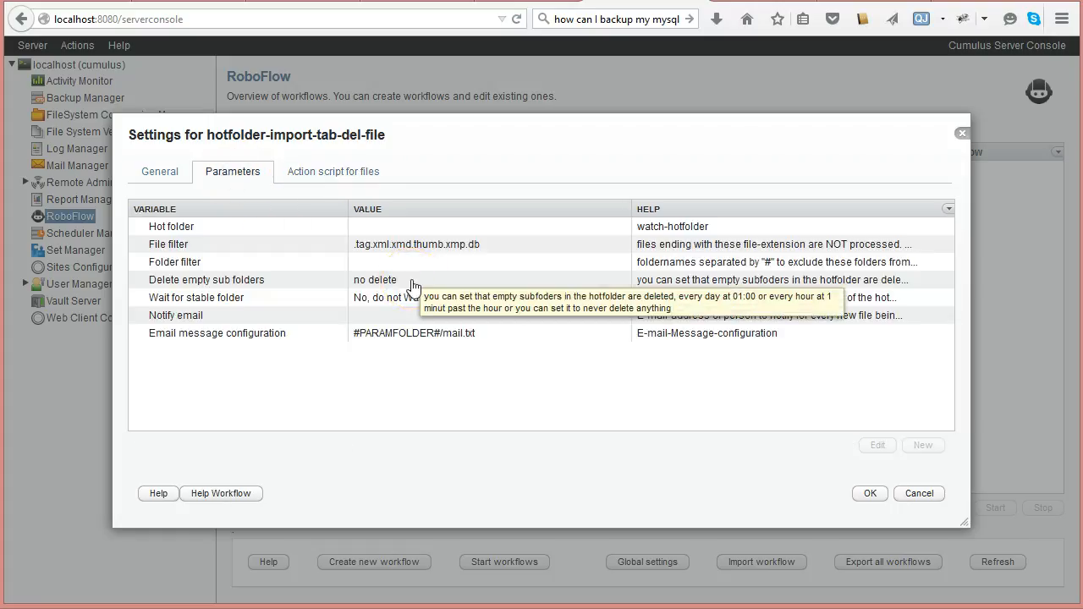
left_click(314, 176)
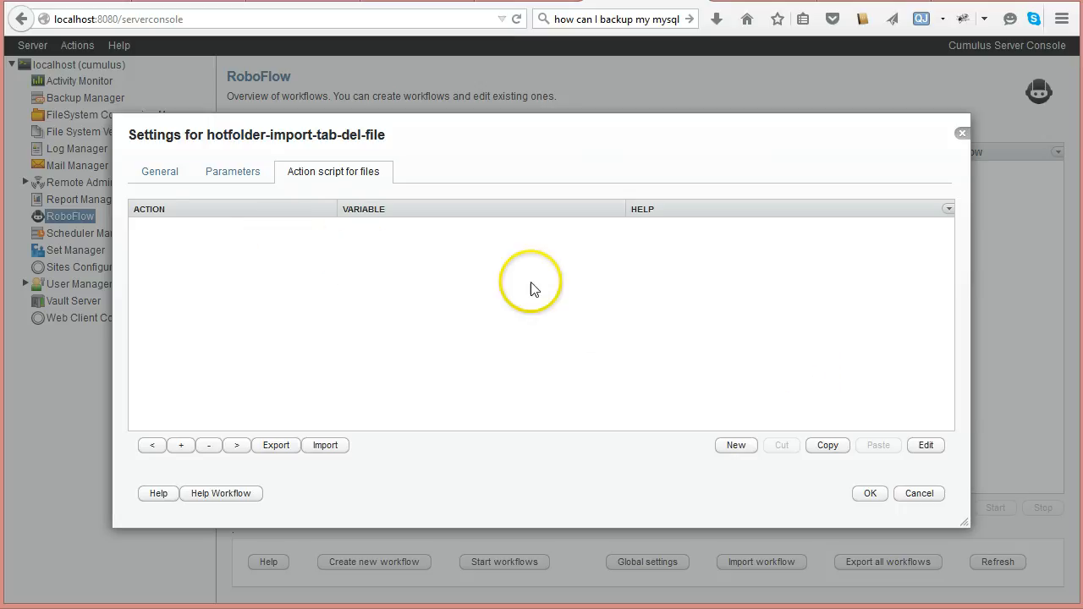
Choose the dropfolder directory inside import-tab-del-cum92 as the workflow's Hot folder parameter.
left_click(216, 173)
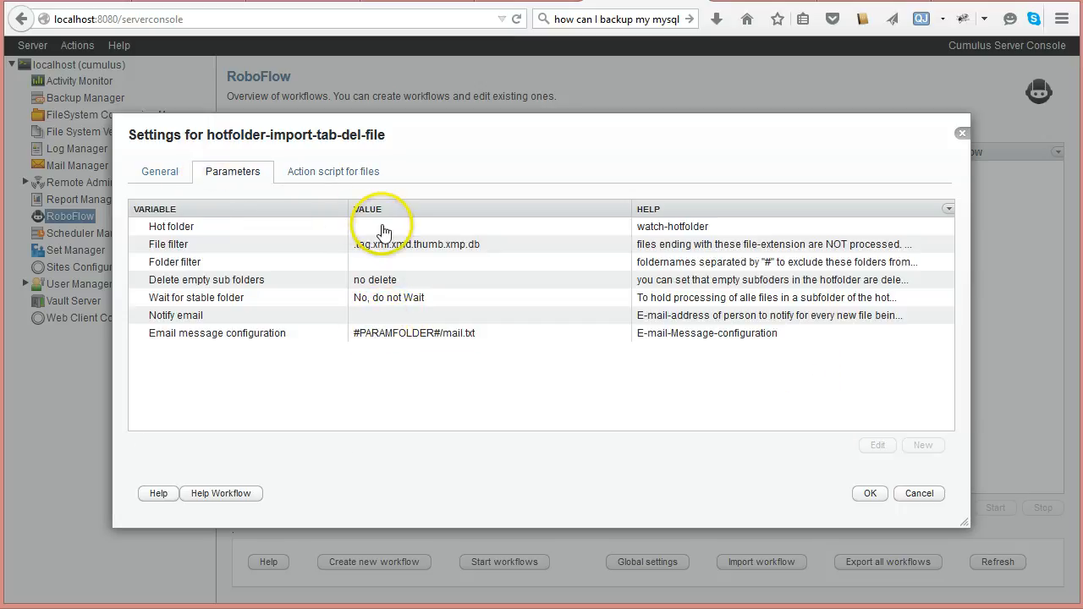
double_click(423, 226)
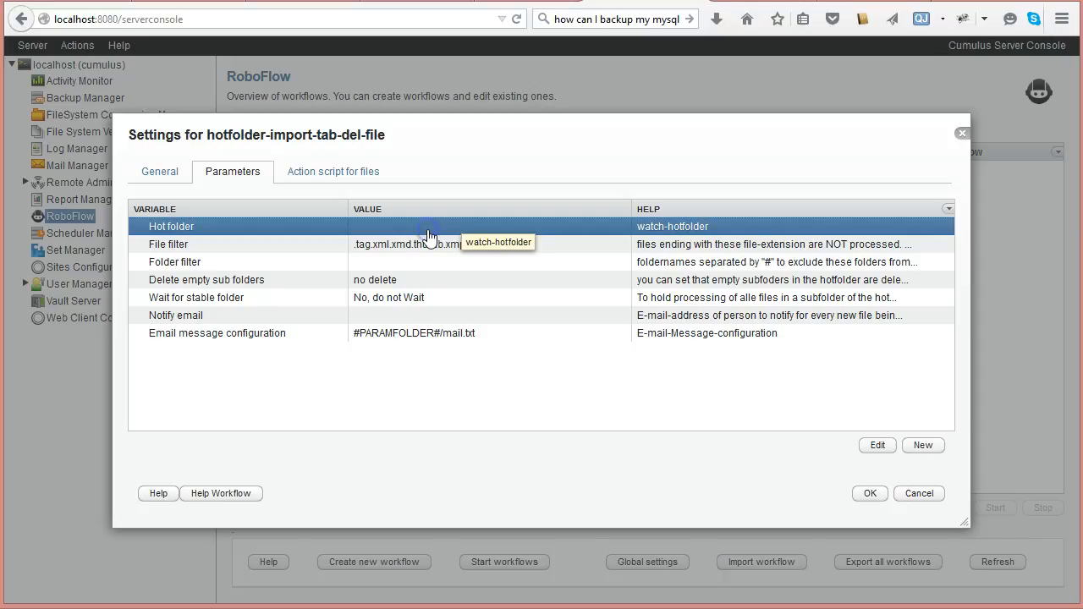
left_click(748, 293)
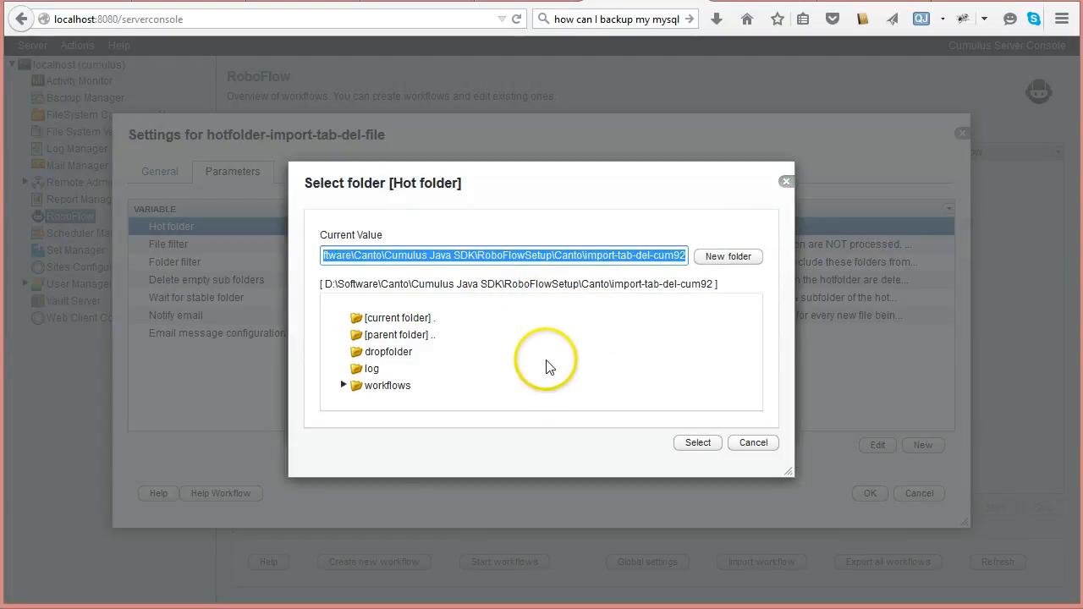
left_click(355, 352)
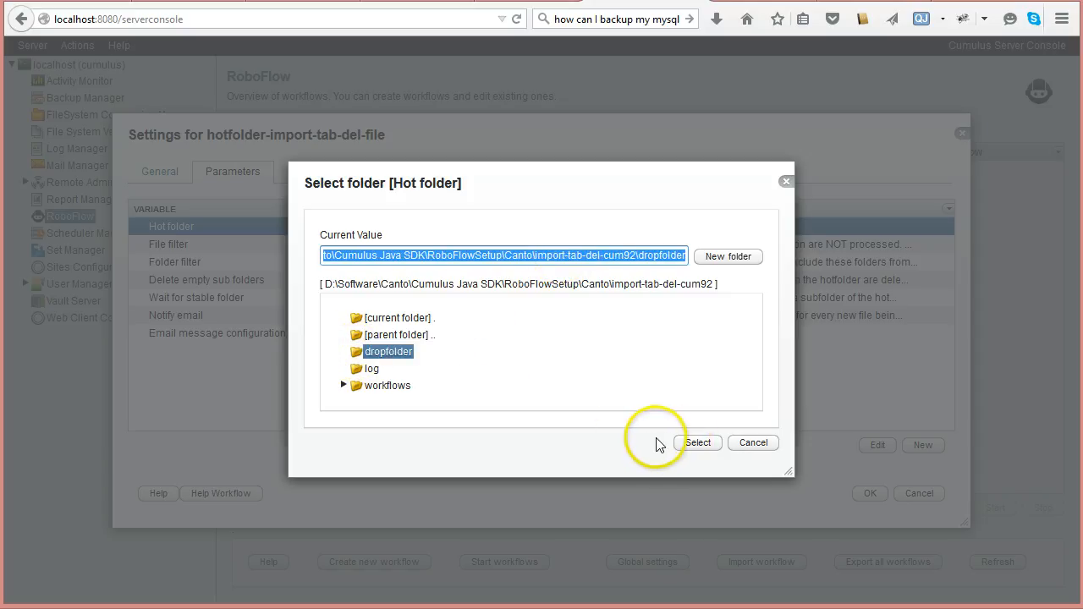
left_click(696, 447)
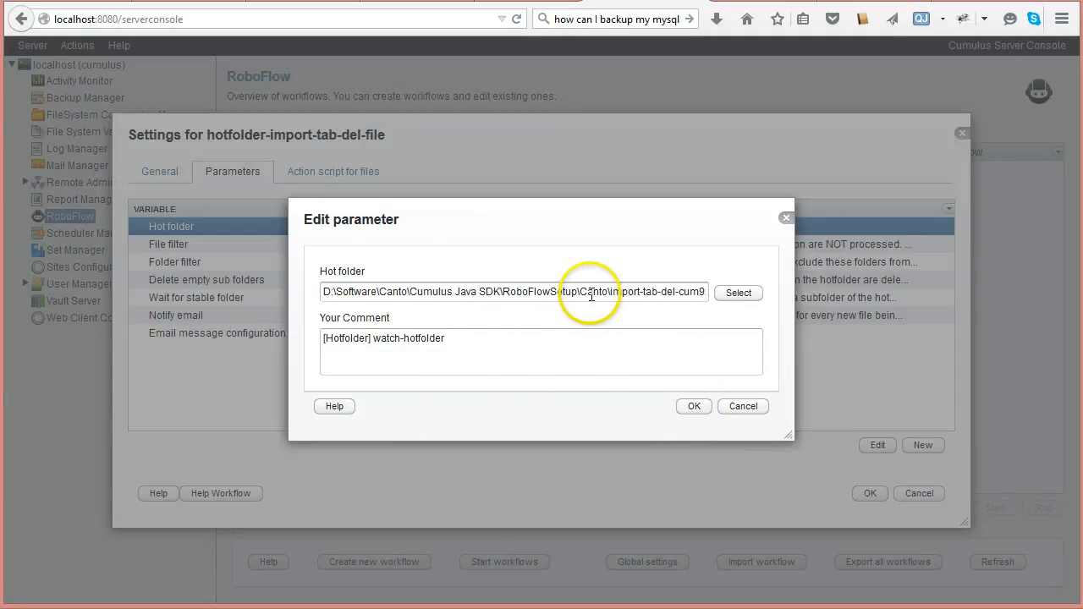
Replace the absolute part of the hot folder path so the parameter reads #APPLICATIONFOLDER#/dropfolder.
left_click_drag(600, 291, 242, 288)
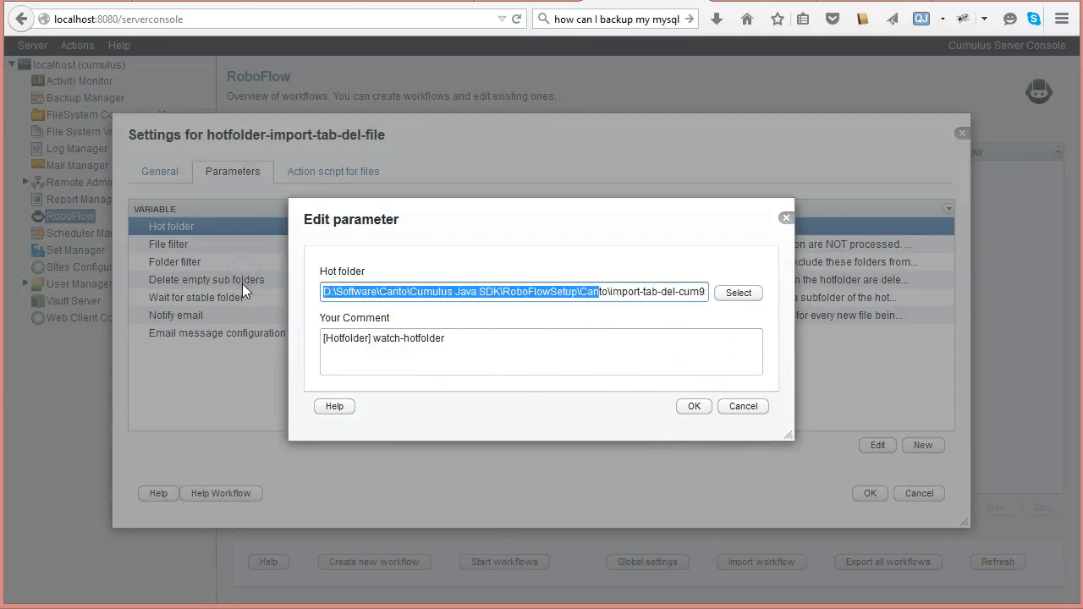
key("BackSpace")
key("Delete")
key("Delete")
key("Delete")
key("Delete")
key("Delete")
key("Delete")
key("Delete")
key("Delete")
key("Delete")
key("Delete")
key("Delete")
key("Delete")
key("Delete")
key("Delete")
key("Delete")
key("Delete")
key("Delete")
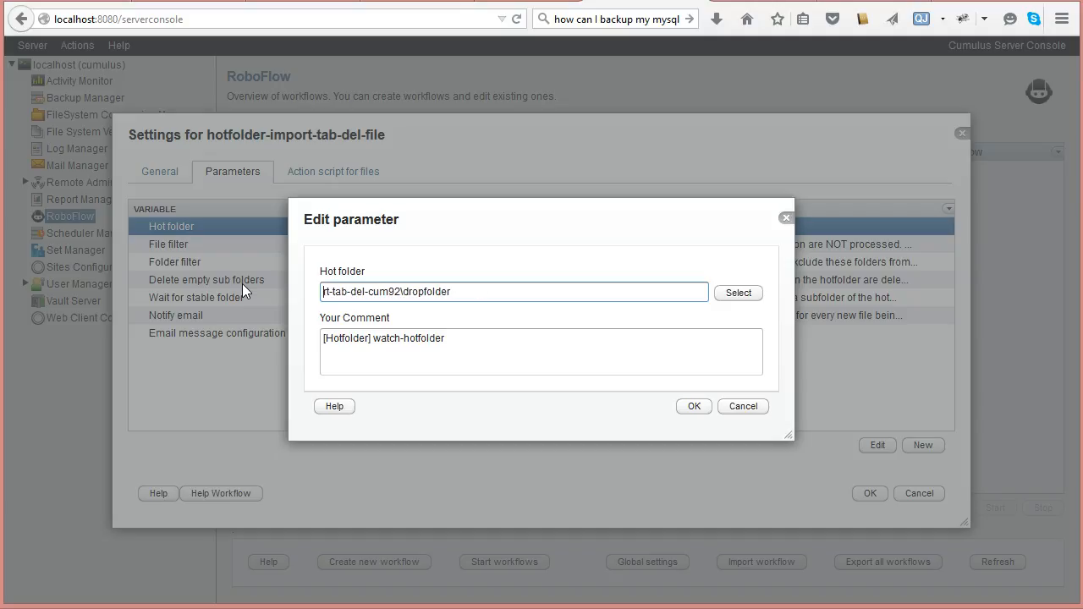
key("Delete")
key("Delete")
key("Delete")
key("Delete")
key("Delete")
key("Delete")
key("Delete")
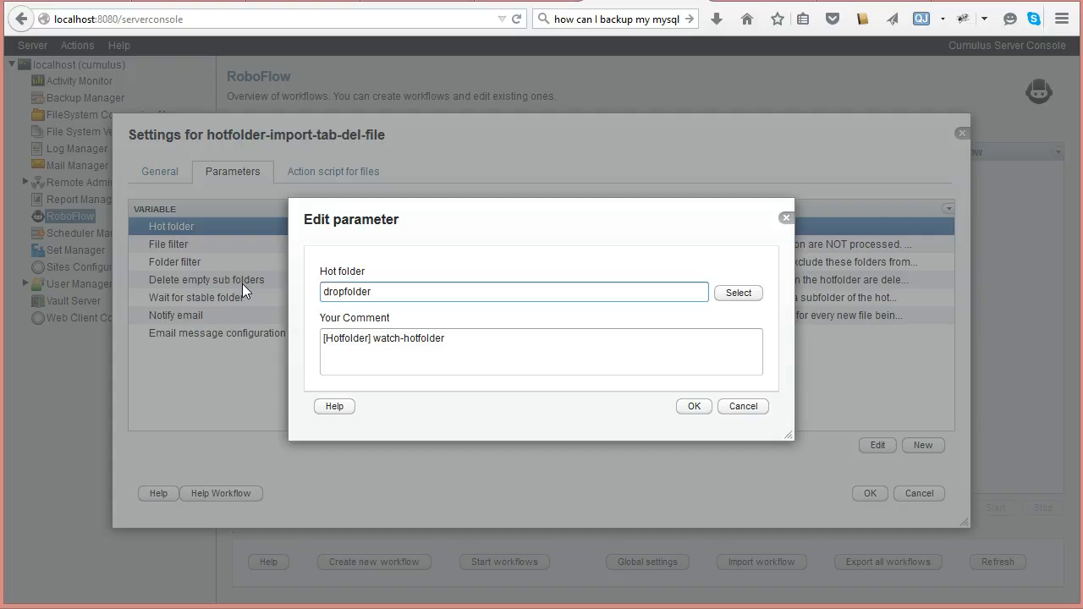
type("##")
type("APPLIC")
type("ATIONFO")
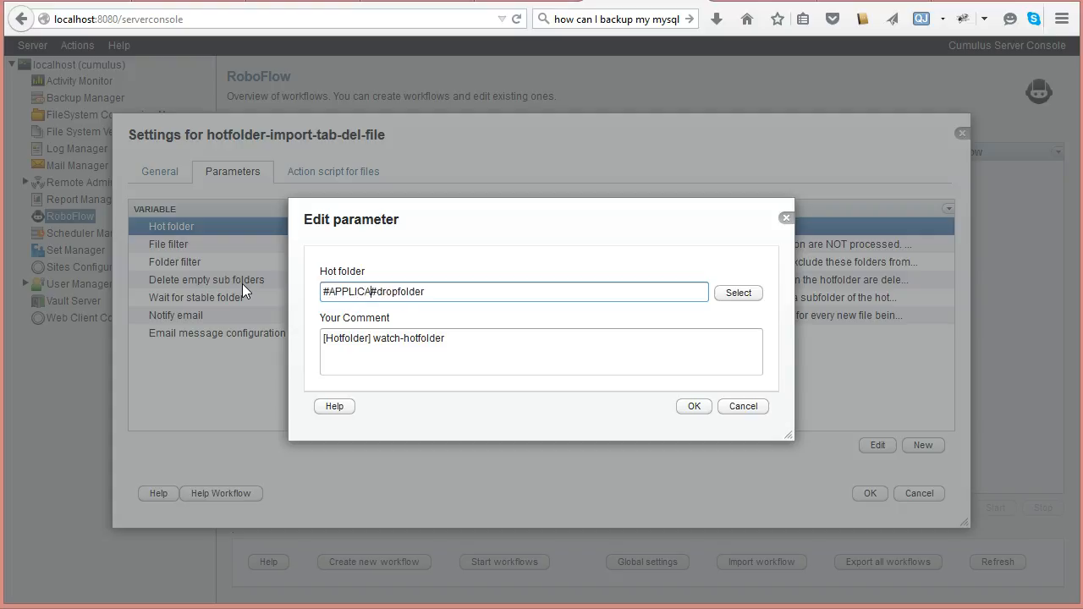
type("LDER")
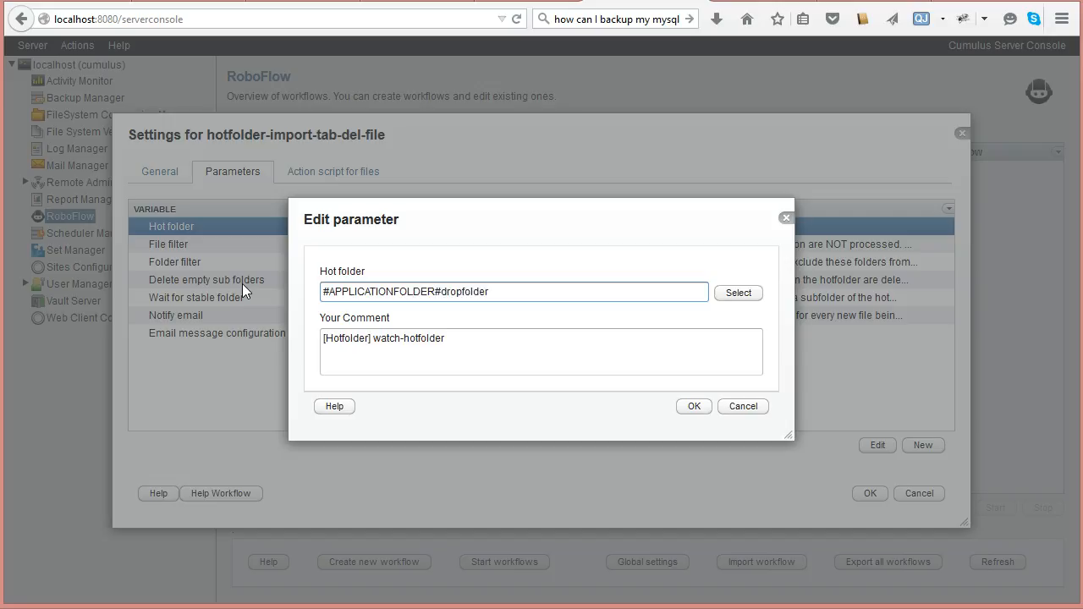
key("Right")
type("/")
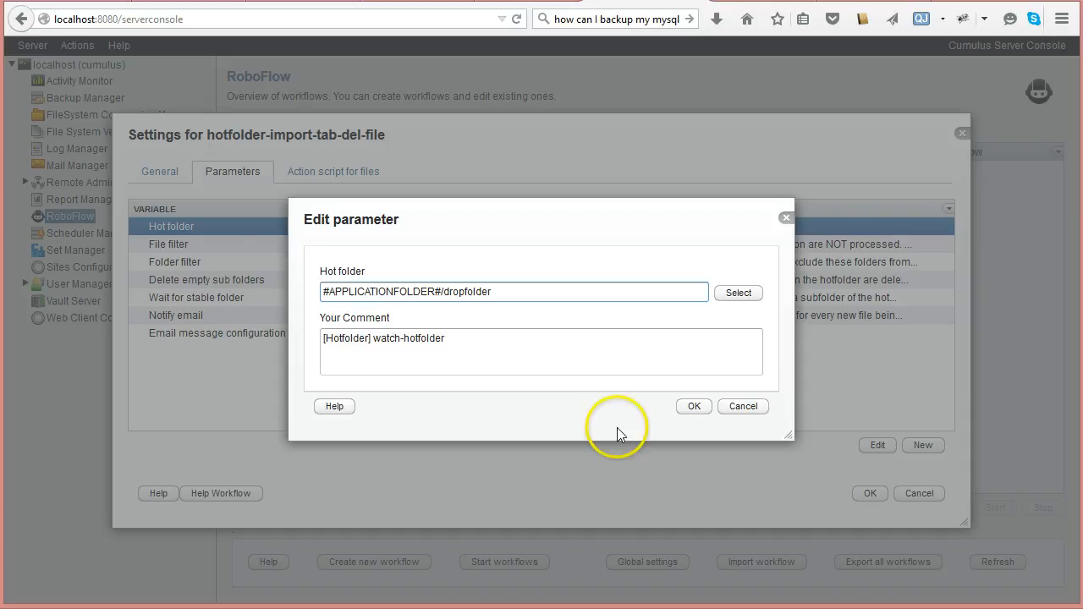
double_click(464, 291)
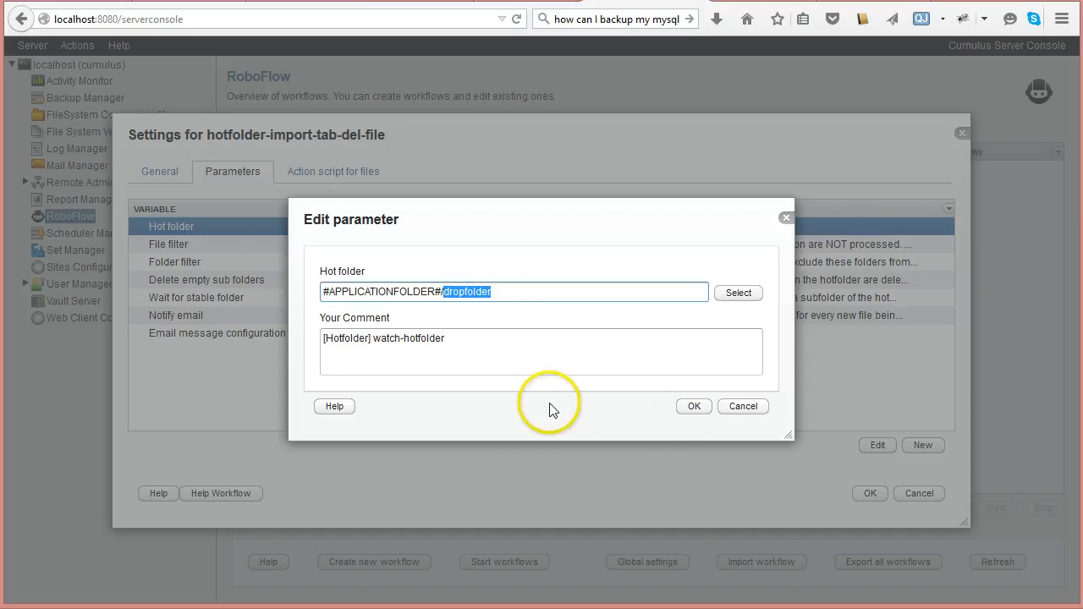
left_click(692, 407)
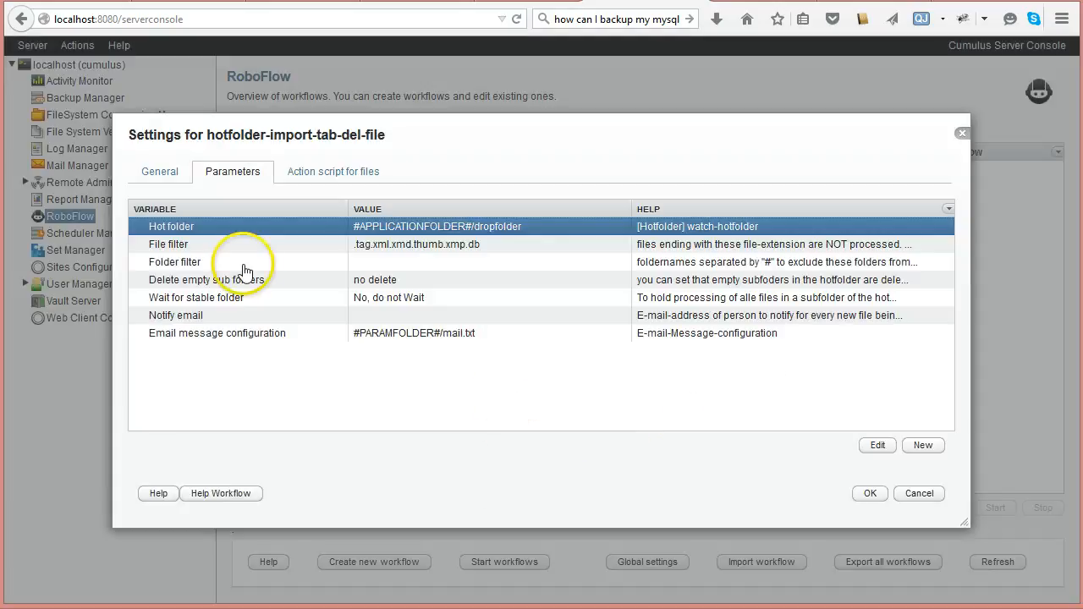
Set the File filter parameter to !.txt so that only text files are processed.
double_click(373, 253)
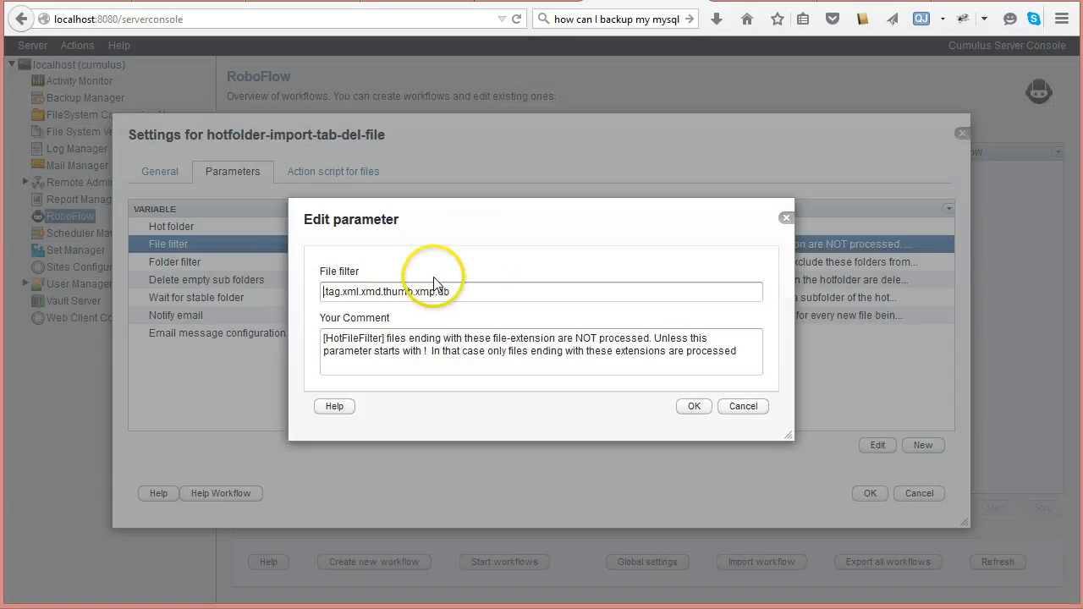
left_click_drag(326, 292, 483, 292)
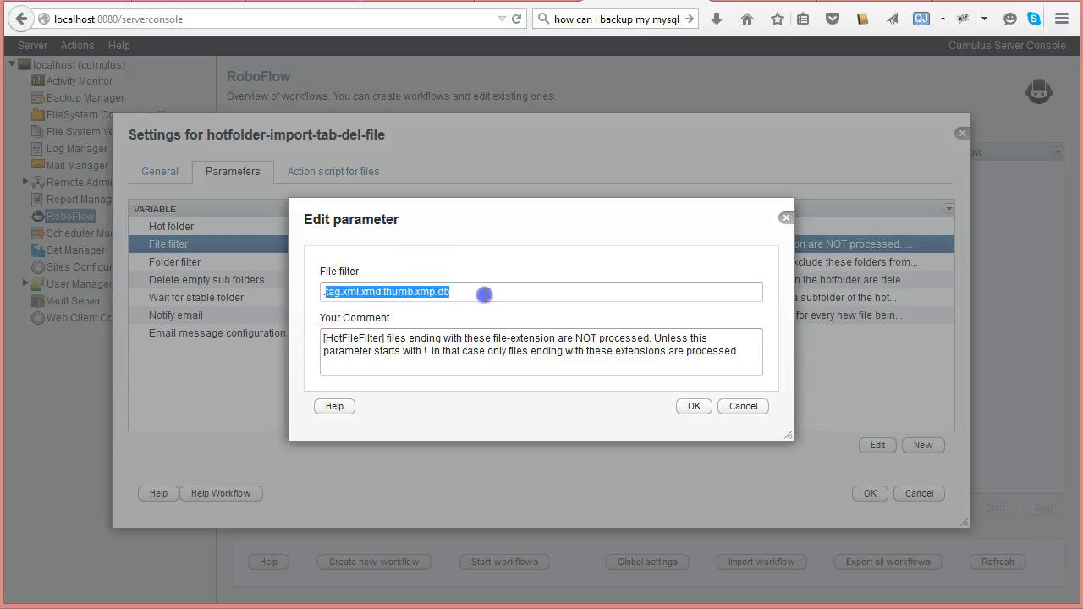
type("txt")
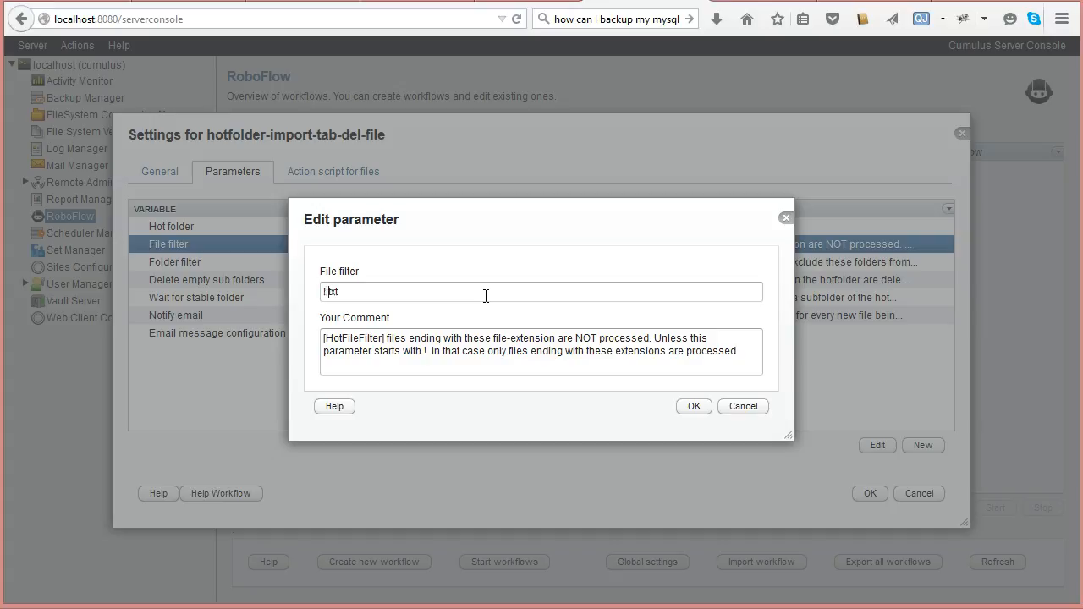
left_click(692, 408)
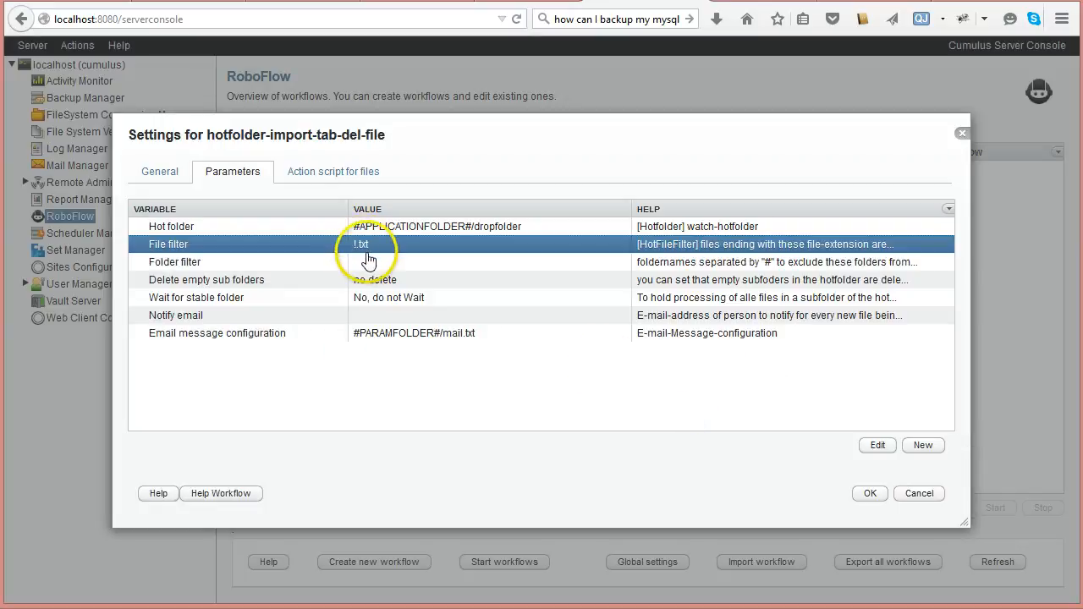
mouse_move(372, 269)
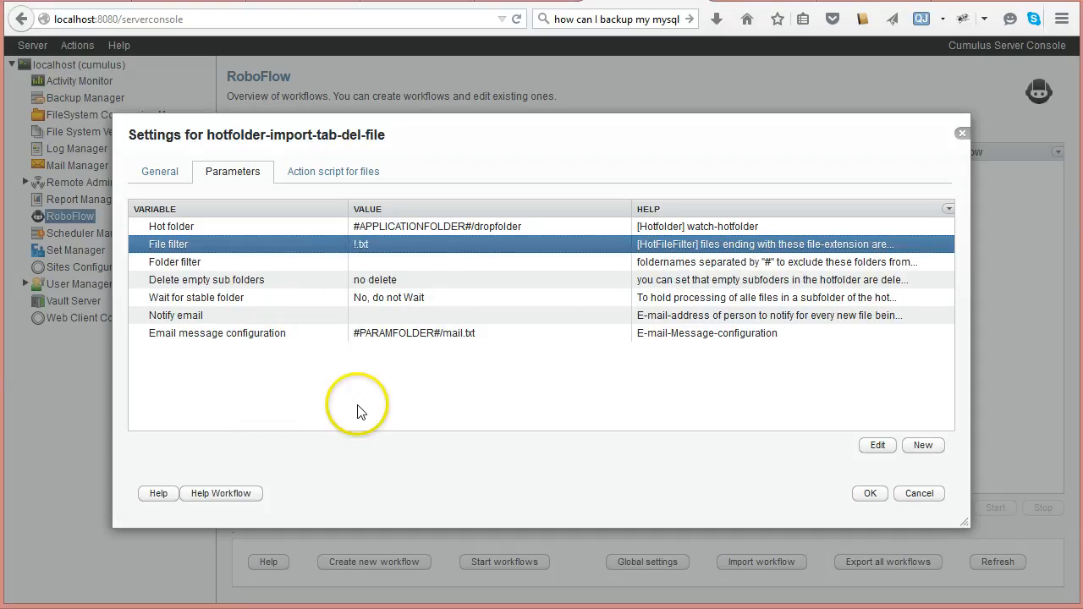
Add a store-text-file-as-table action from the file-folder category to the action script for files.
left_click(322, 175)
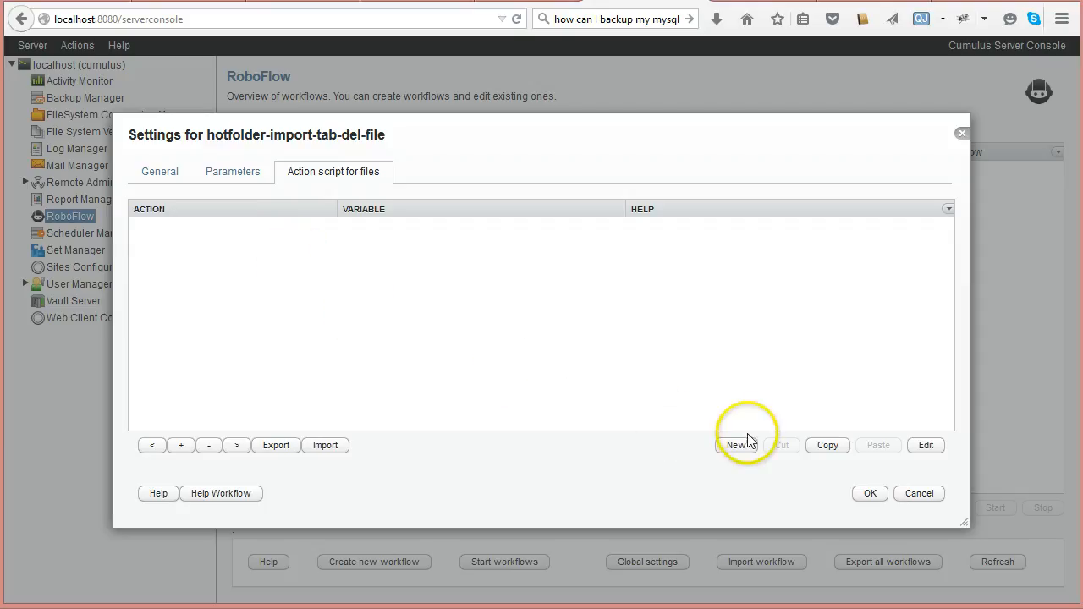
left_click(727, 450)
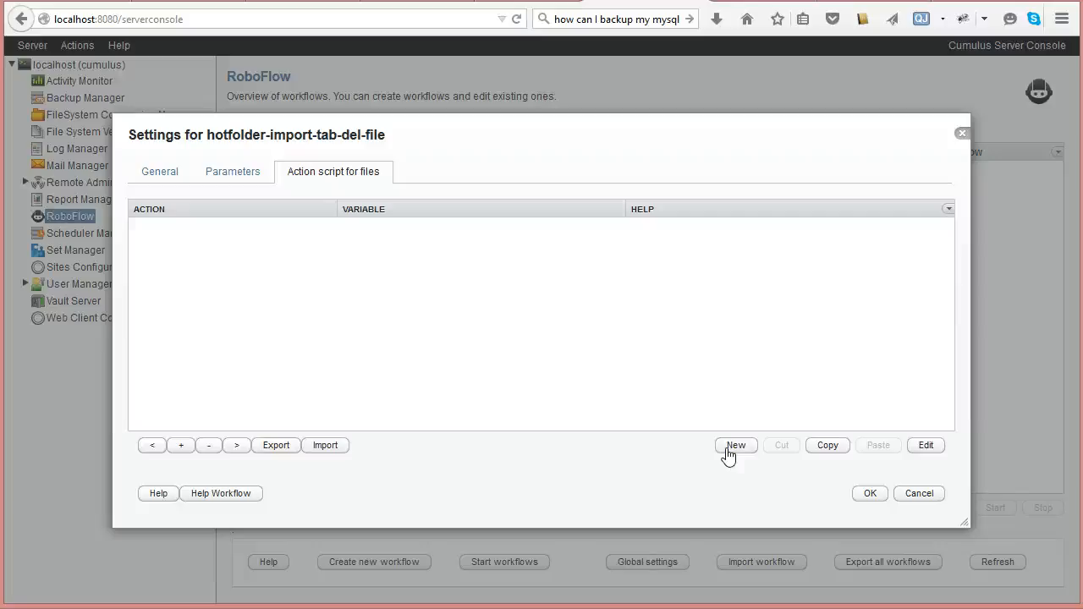
left_click(728, 454)
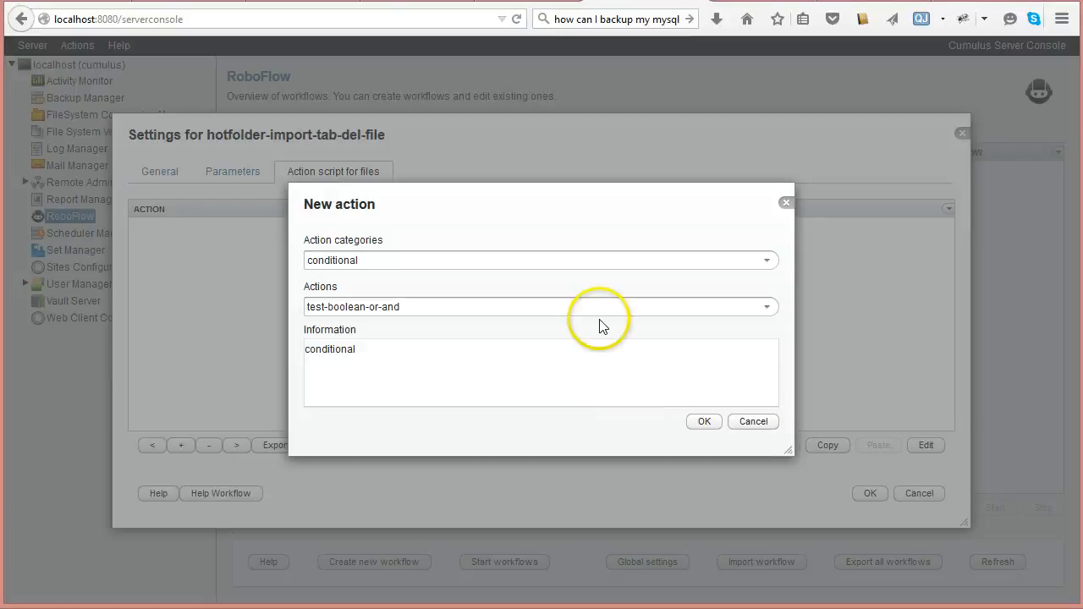
left_click(767, 261)
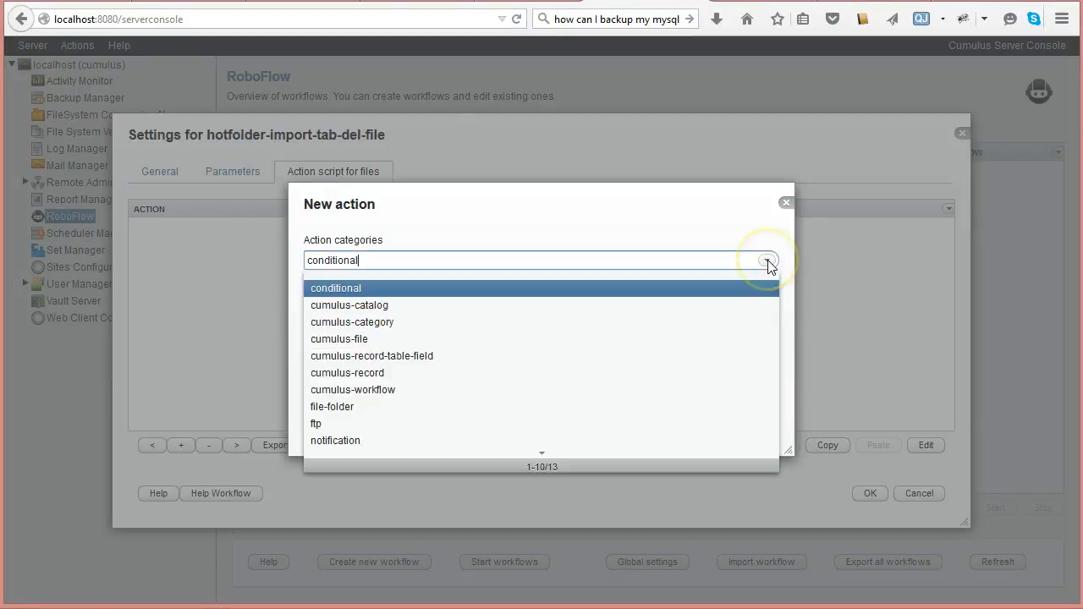
left_click(378, 406)
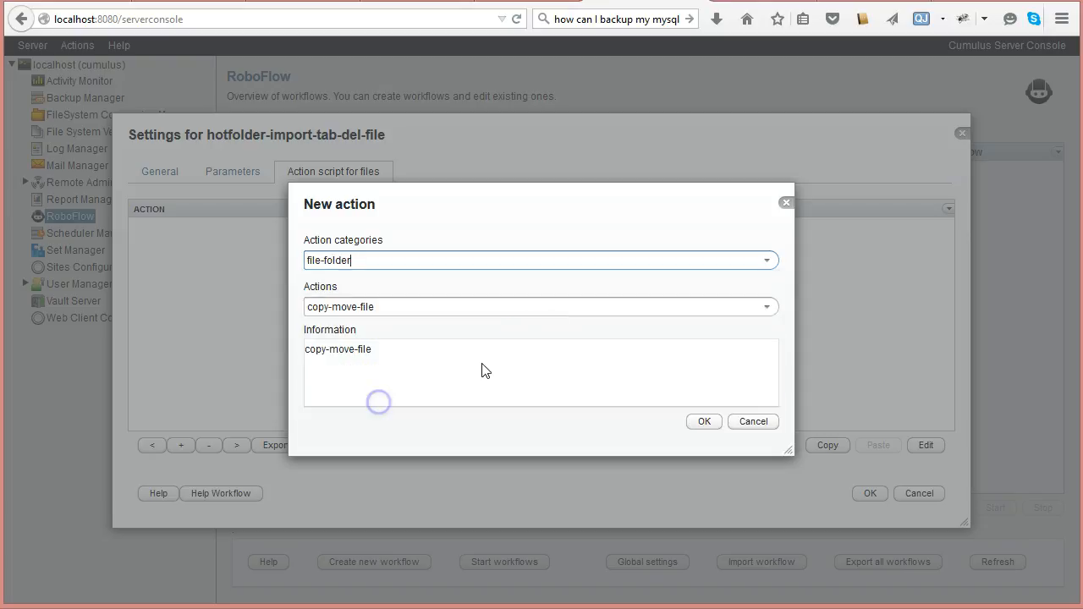
left_click(766, 307)
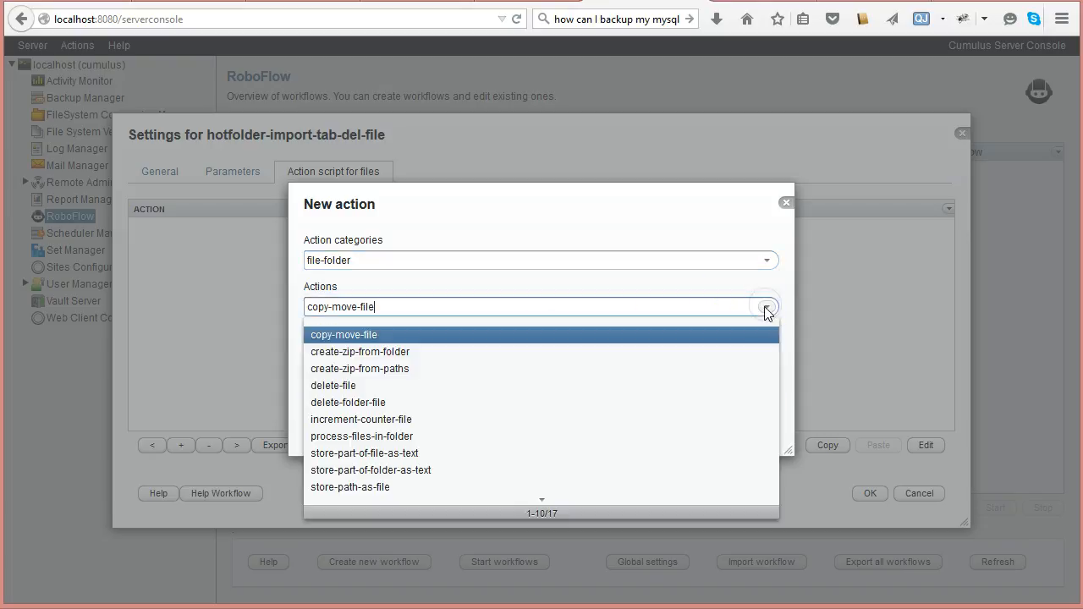
scroll(398, 465, "down", 2)
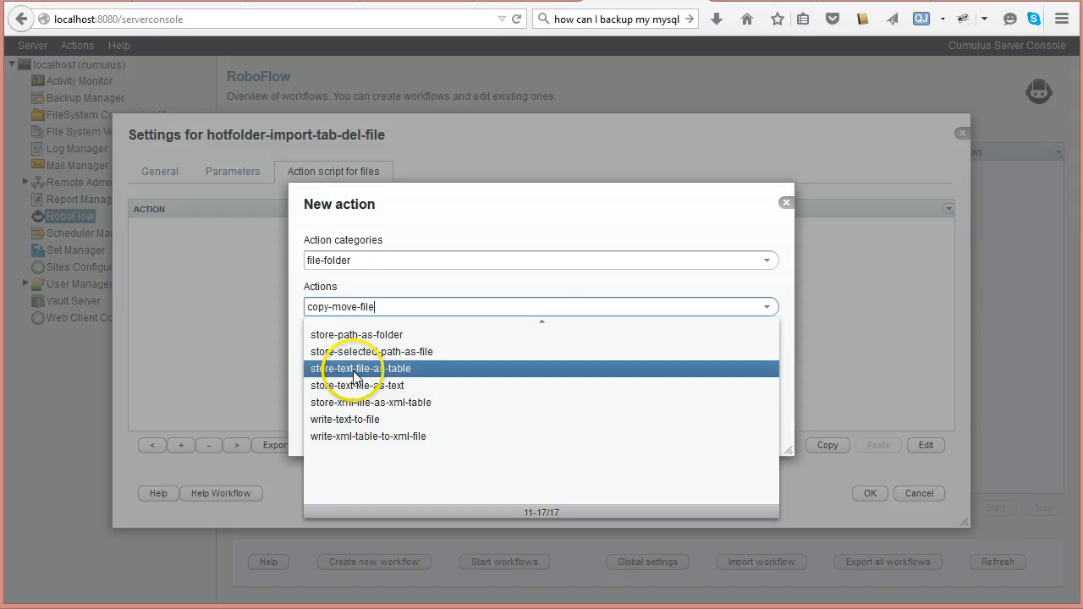
left_click(404, 369)
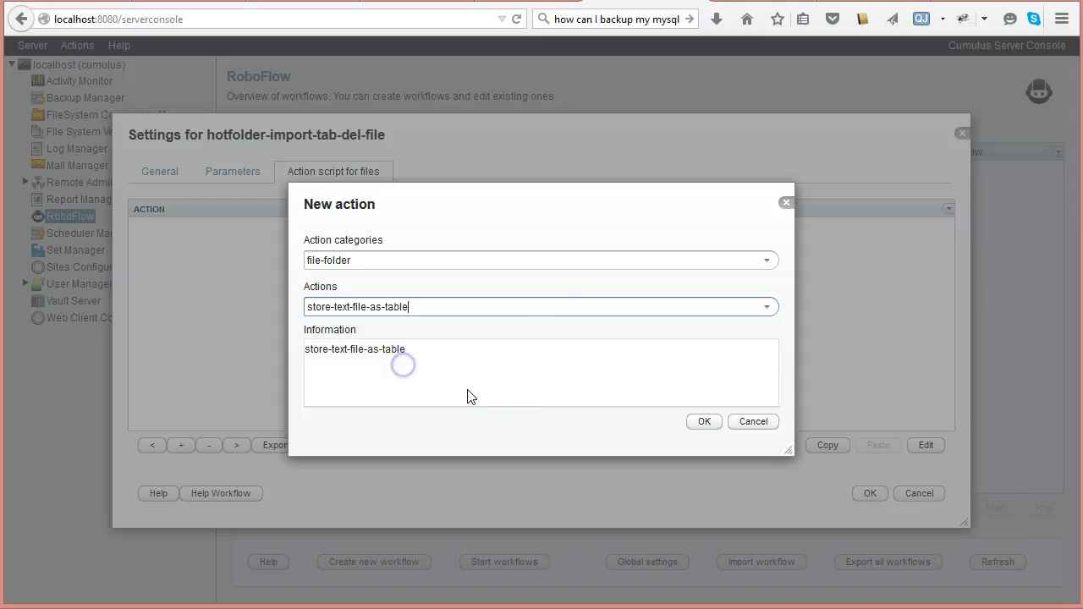
left_click(703, 423)
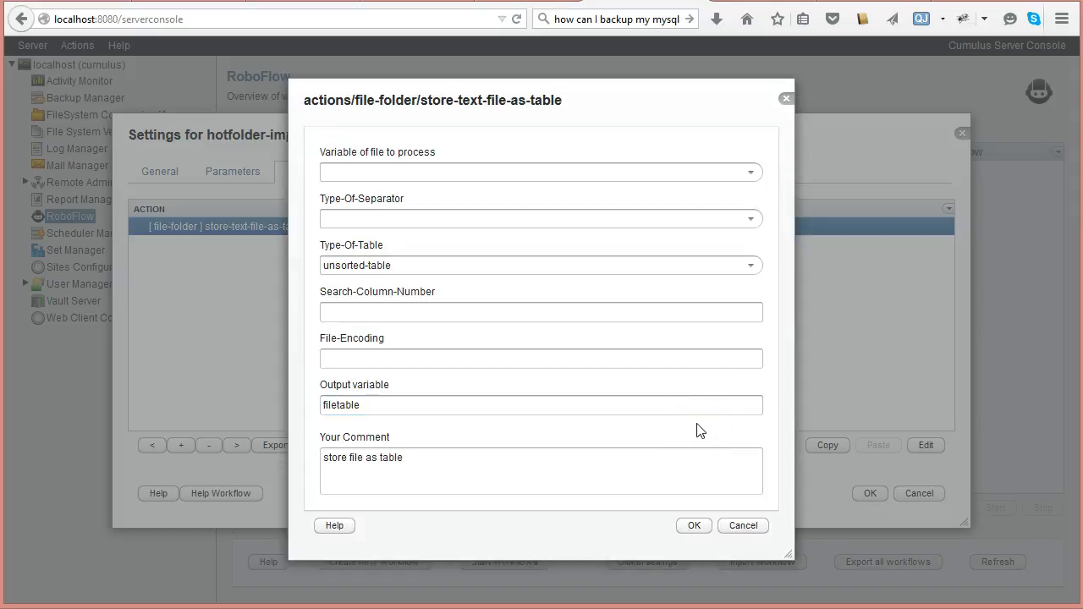
Set the action's file variable to hot and its separator type to tab-delimited-file.
left_click(750, 173)
left_click(355, 219)
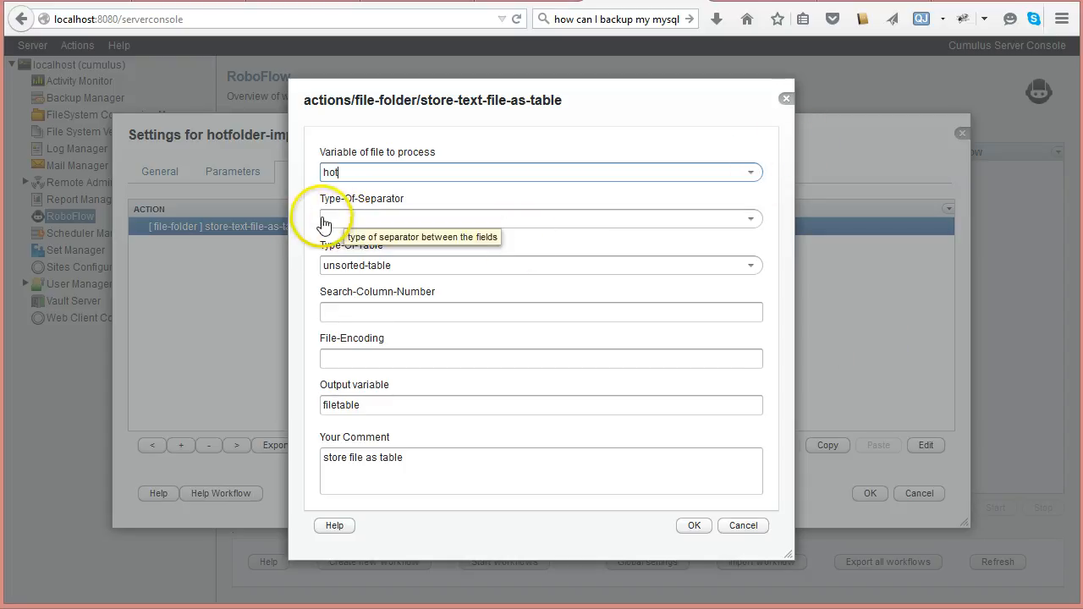
left_click(752, 219)
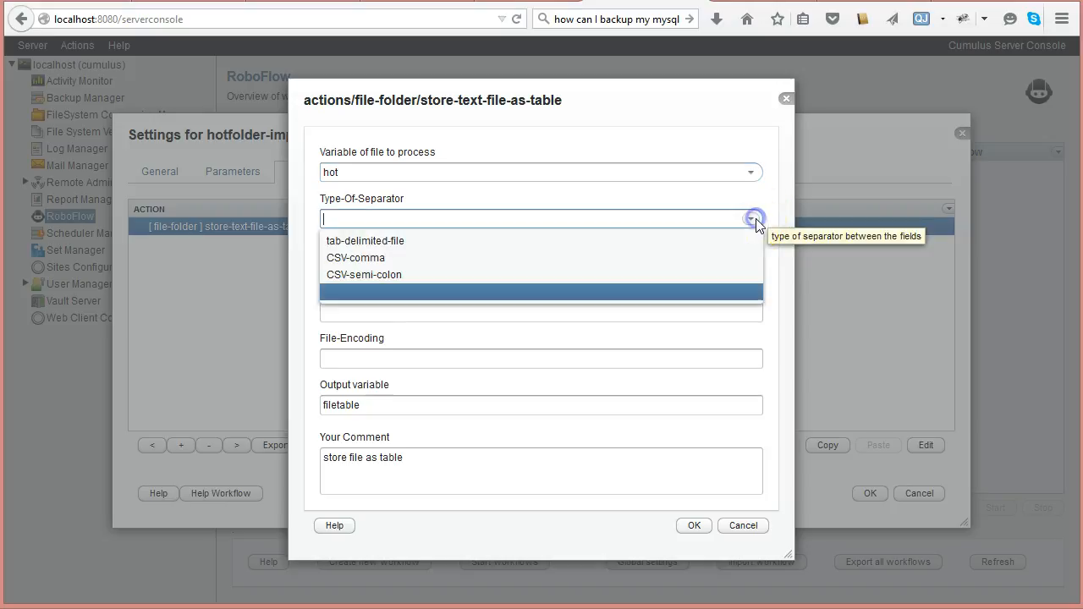
left_click(352, 242)
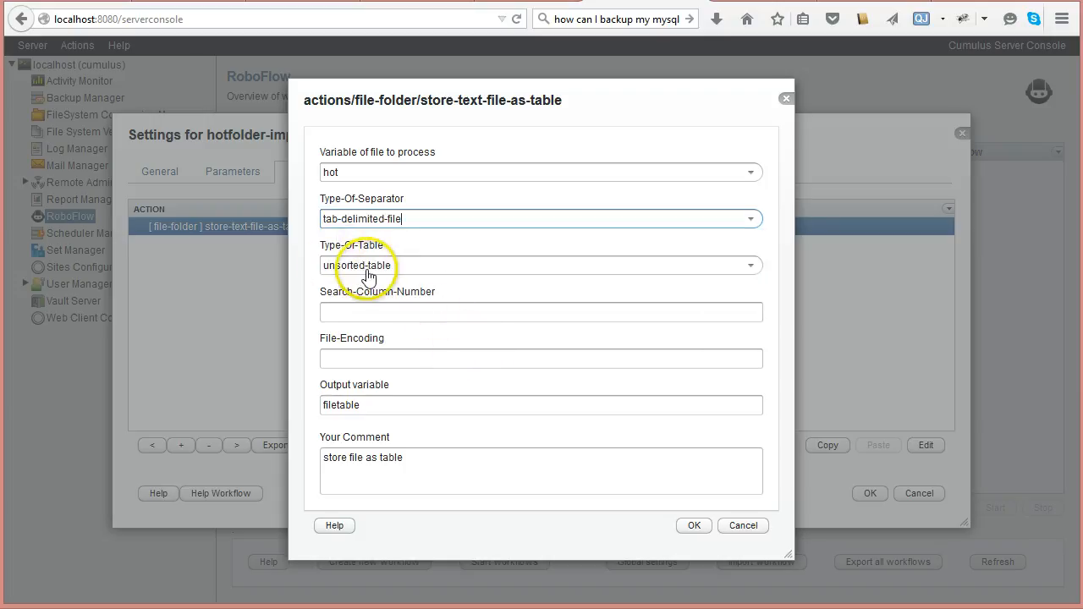
Try the searchable-table type with search column number 1, clear the number and restore the type to unsorted-table.
mouse_move(369, 270)
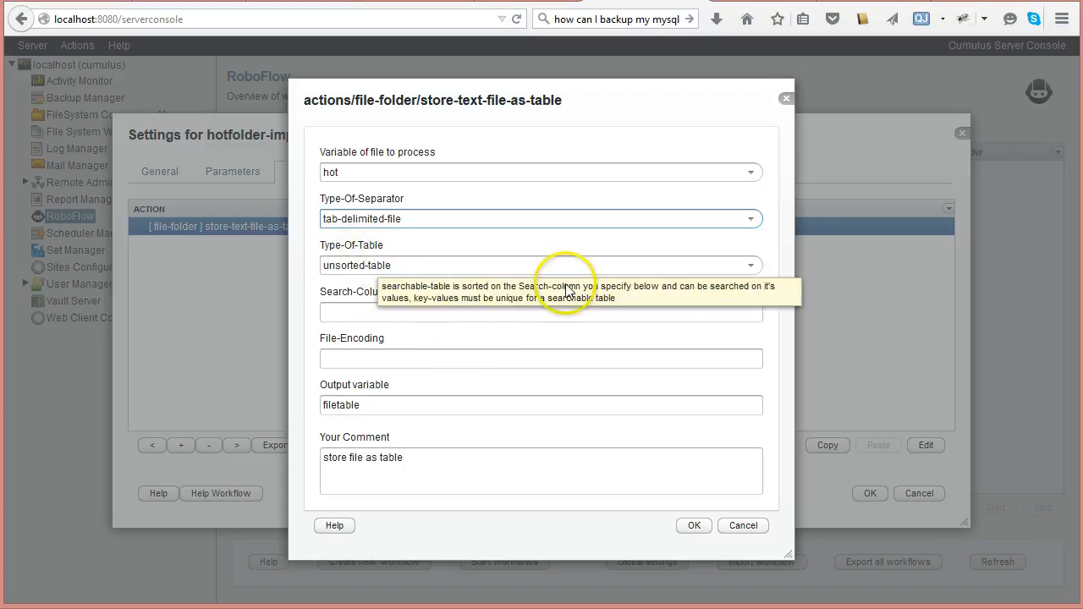
left_click(750, 267)
left_click(750, 268)
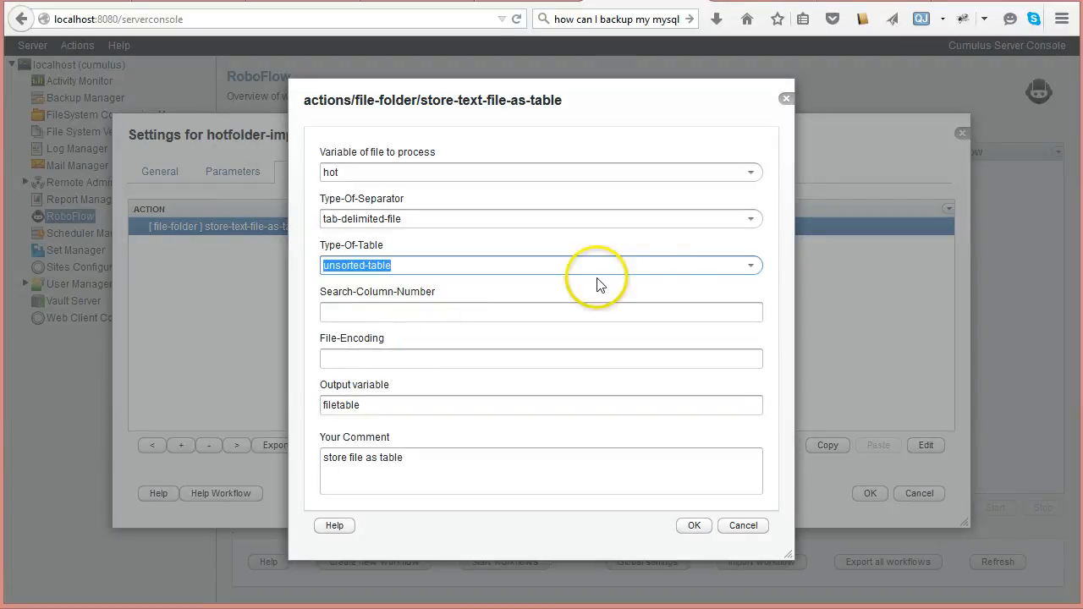
mouse_move(751, 267)
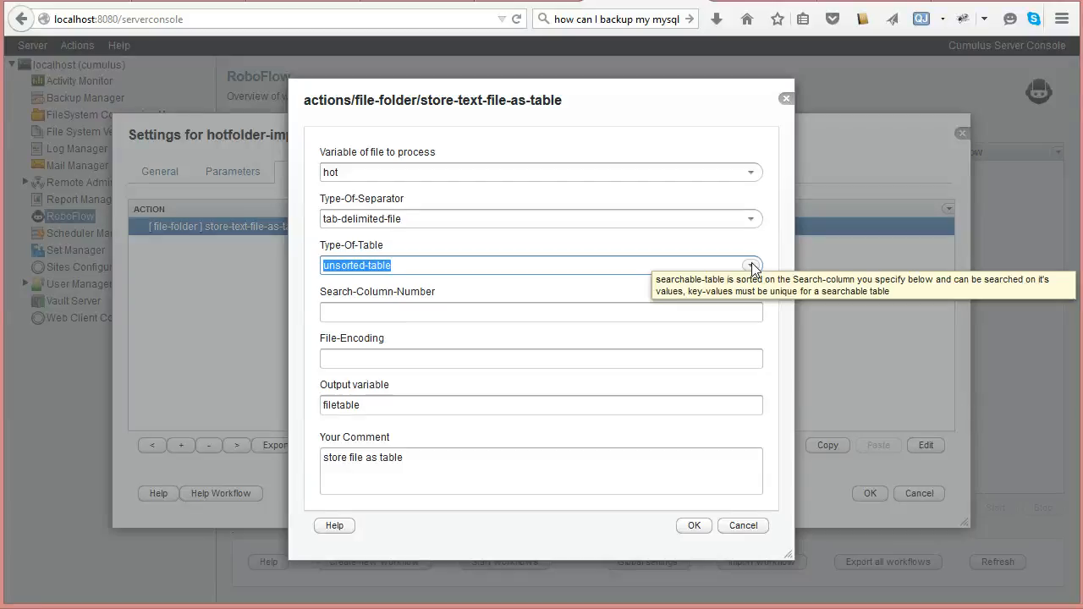
left_click(752, 267)
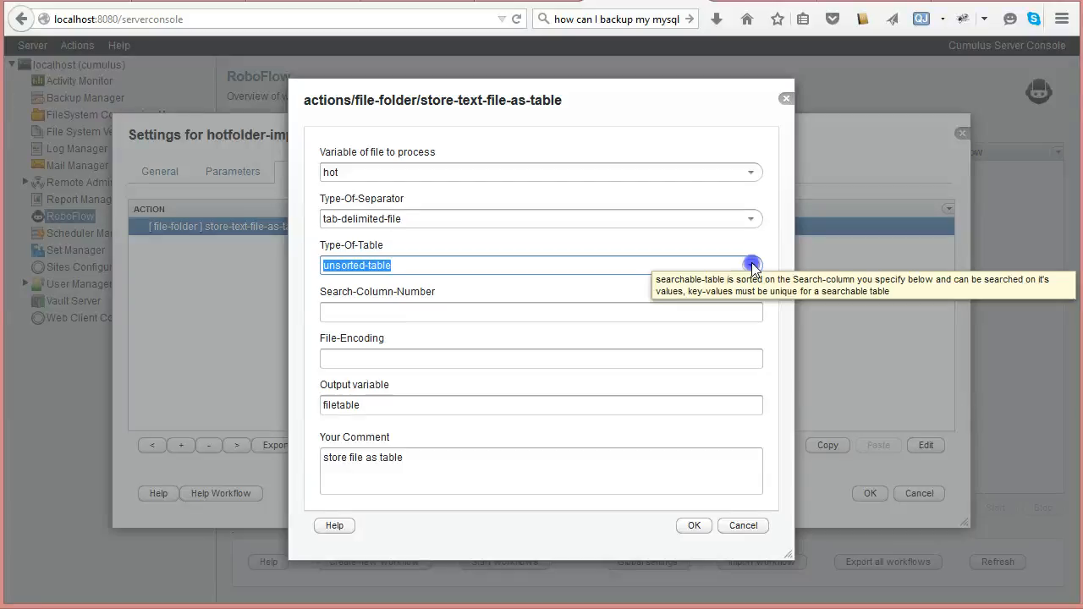
left_click(533, 283)
left_click(341, 317)
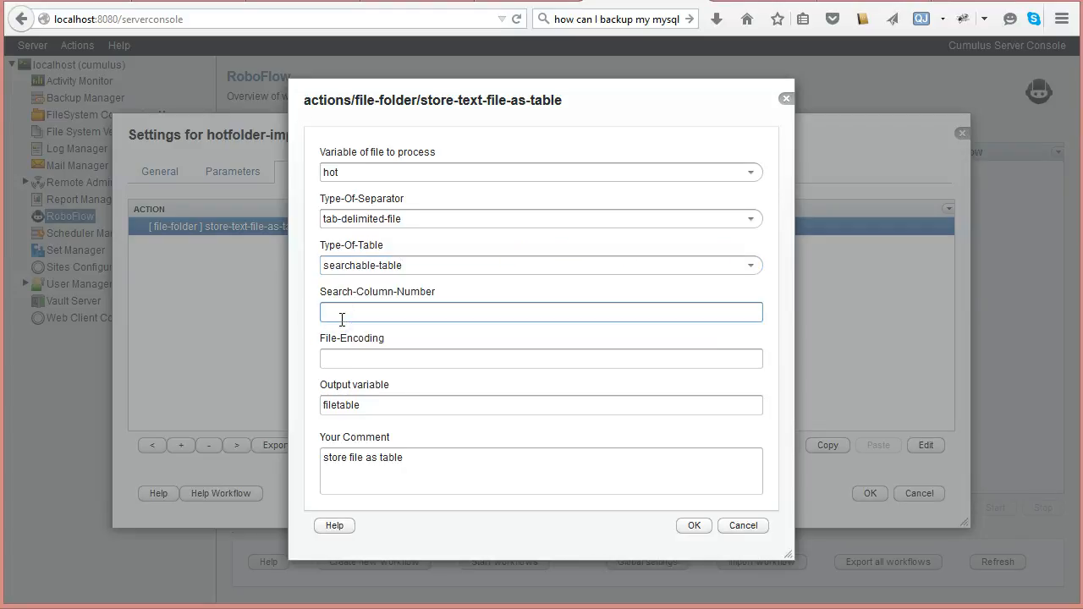
type("1")
key("BackSpace")
left_click_drag(613, 341, 679, 285)
left_click(690, 269)
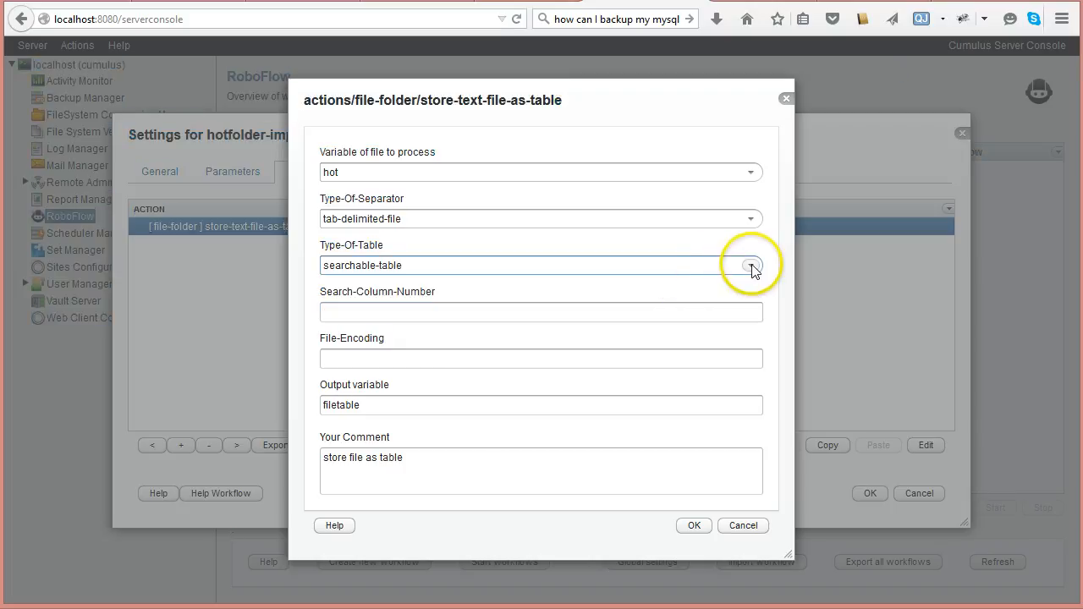
left_click(750, 265)
left_click(365, 303)
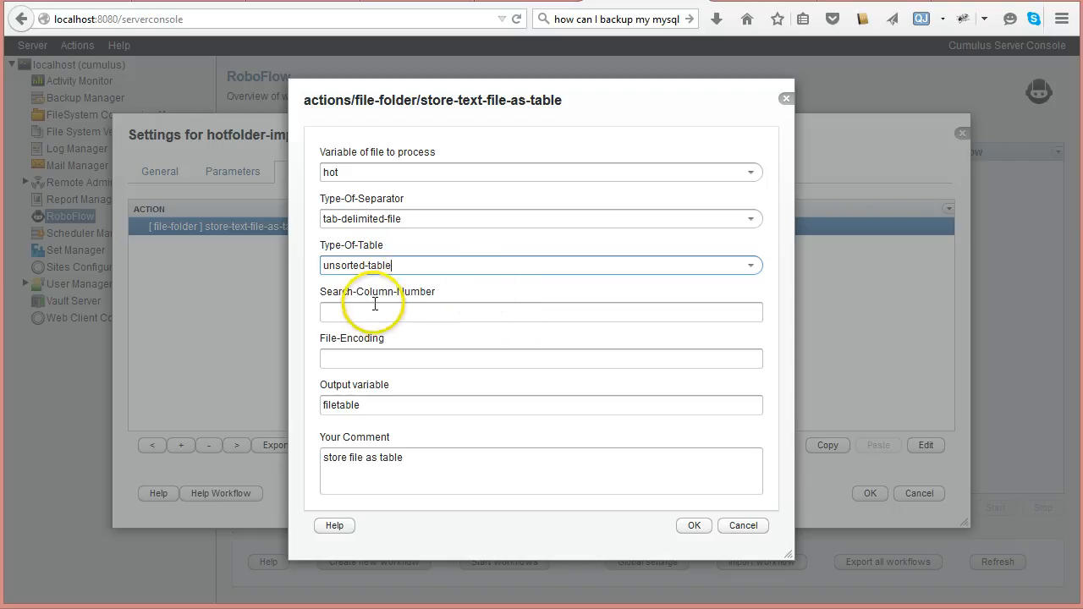
Name the output variable tab-table, extend the comment to "store file as table as tab-table", and save the action with the file encoding empty.
left_click(337, 356)
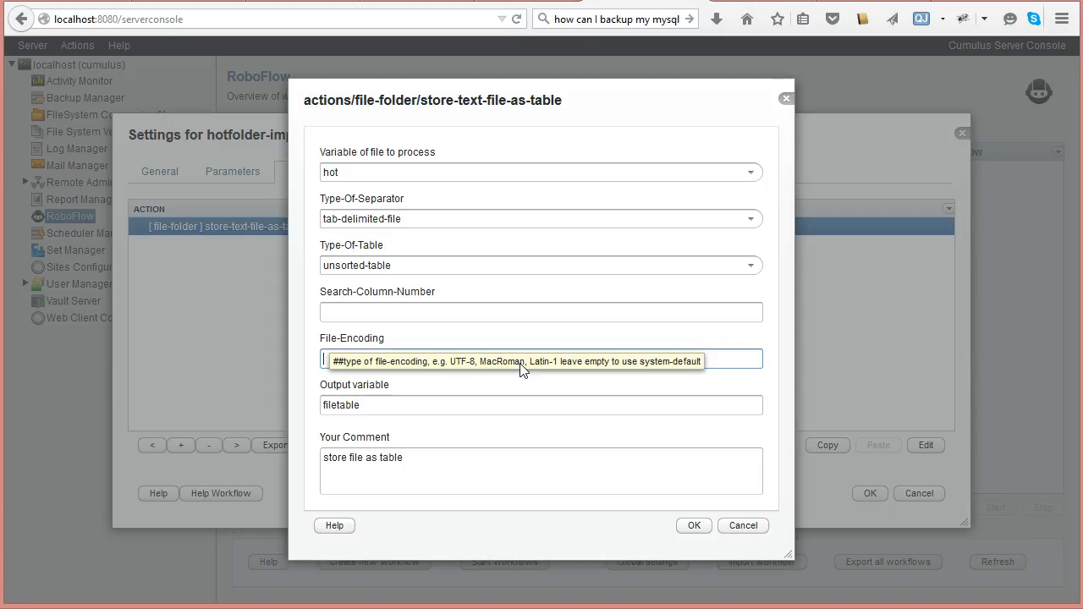
left_click(474, 381)
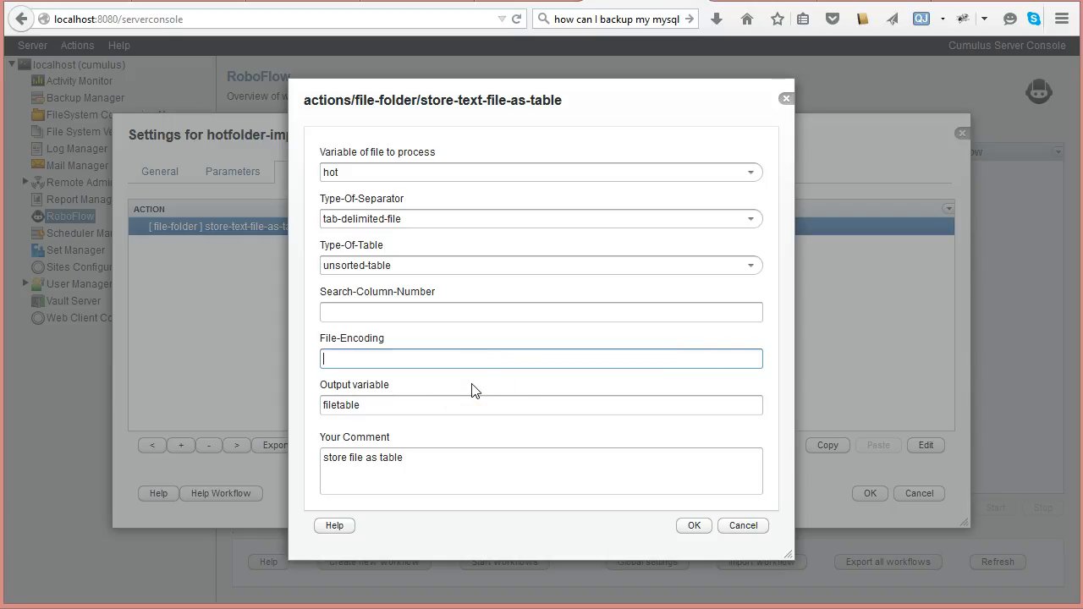
mouse_move(378, 364)
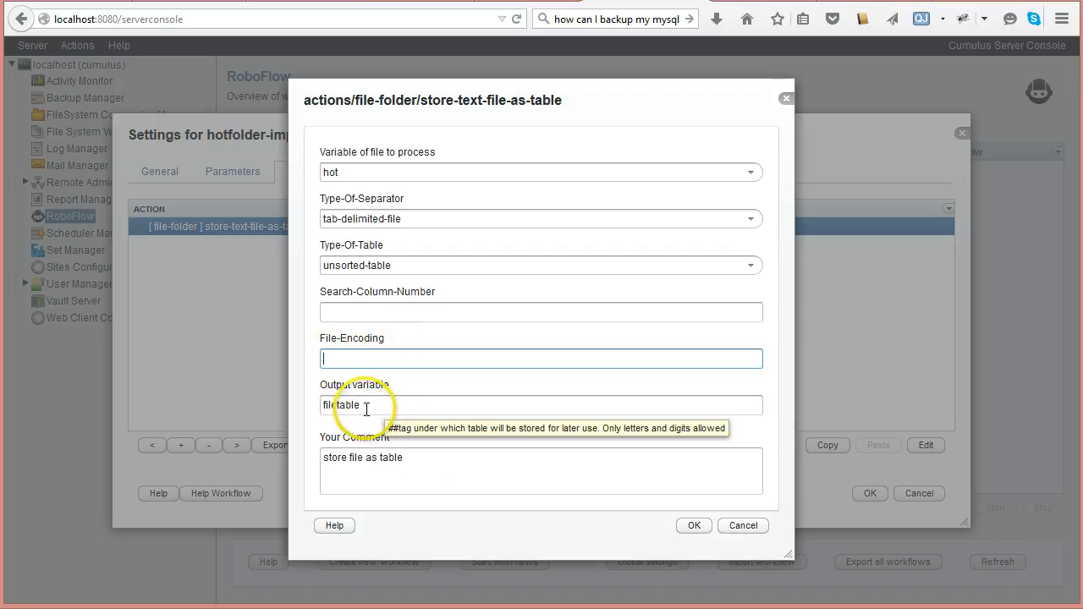
left_click(397, 410)
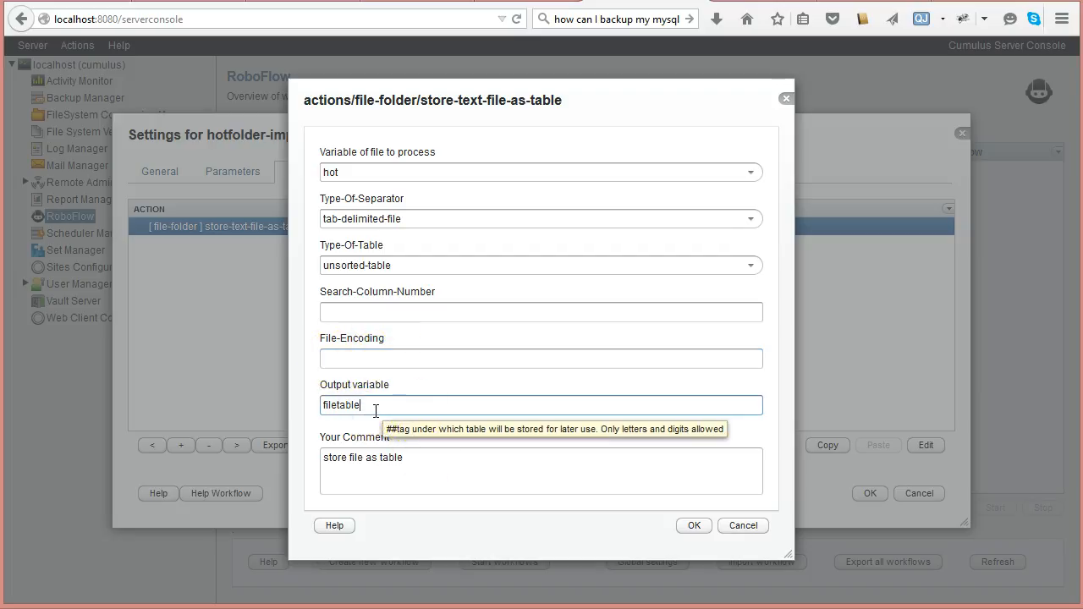
left_click_drag(376, 409, 312, 407)
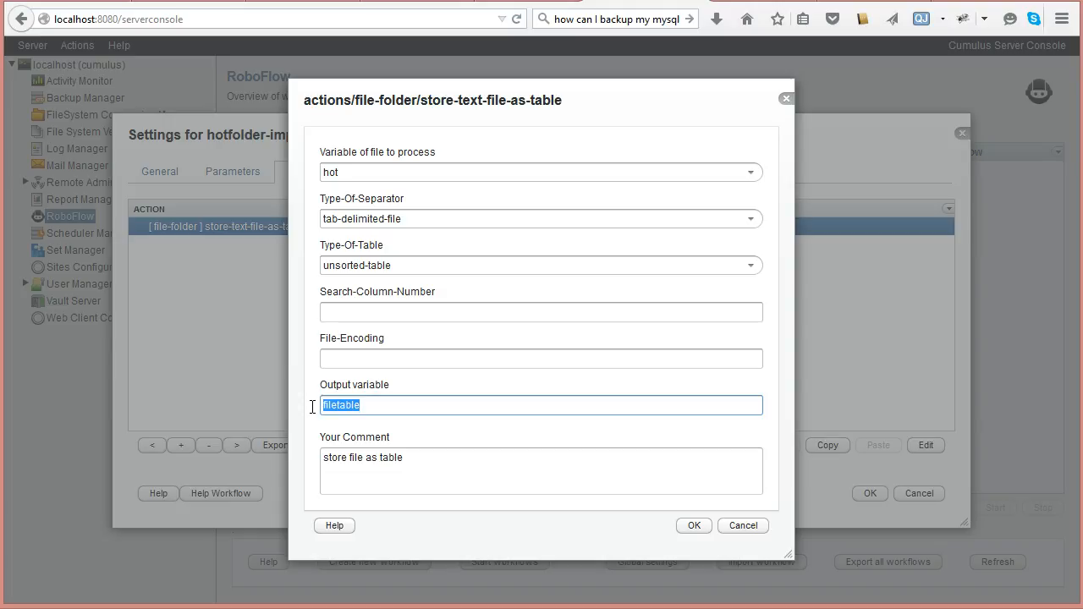
type("tab-table")
left_click(414, 457)
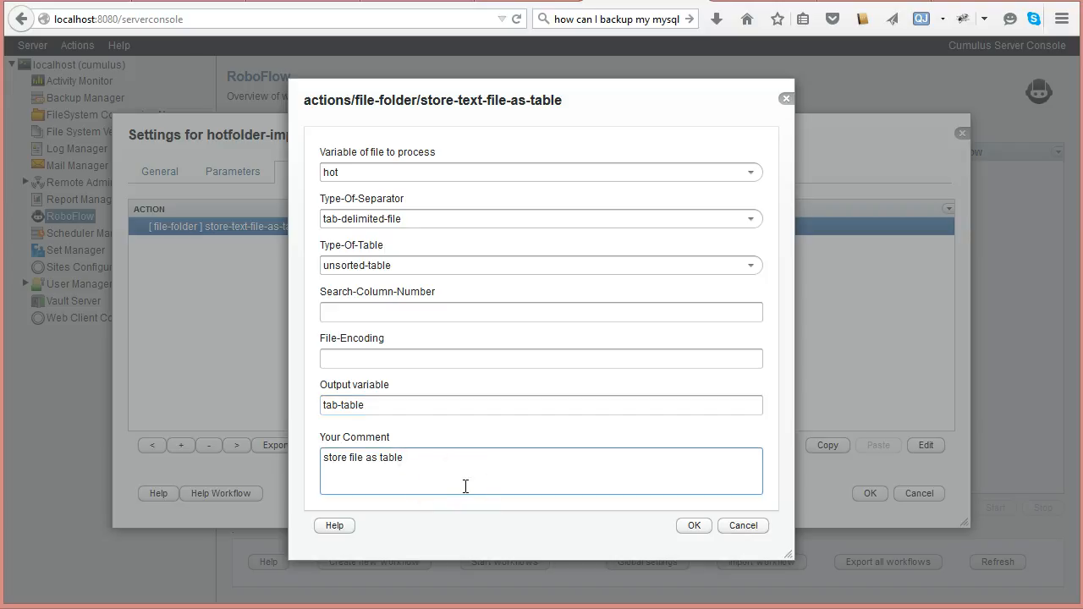
type("as tab-table")
left_click(695, 530)
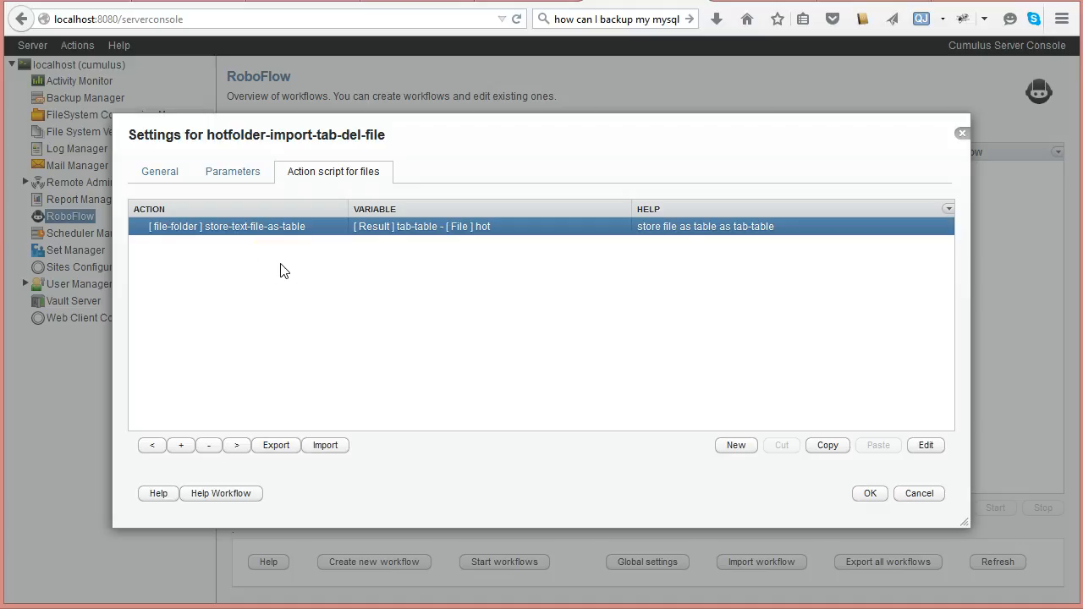
Add a process-rows-from-table action from the table category after the store-text-file-as-table action.
left_click(721, 446)
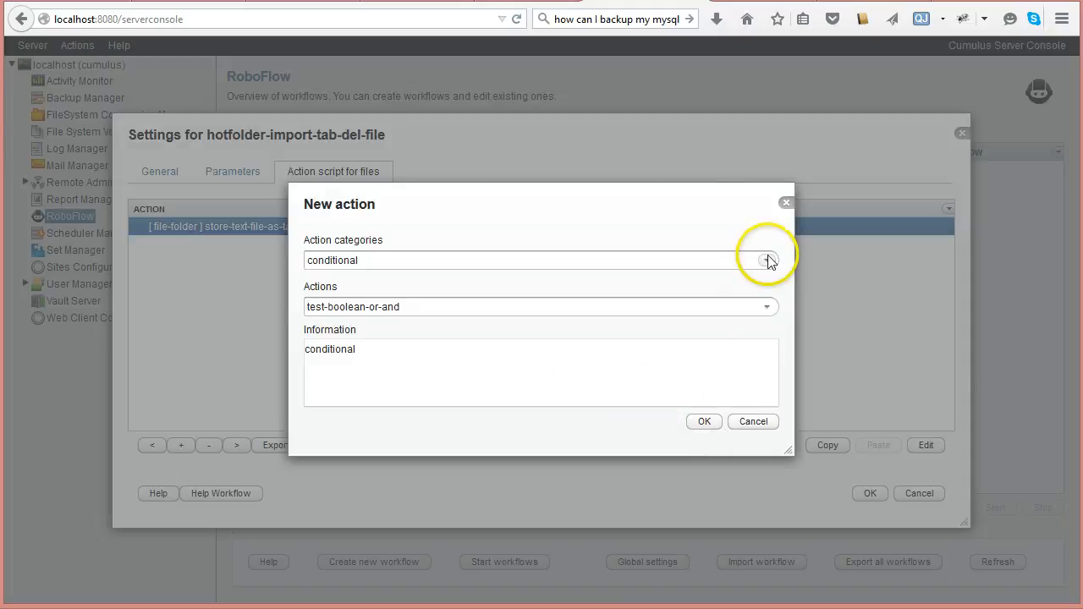
left_click(766, 261)
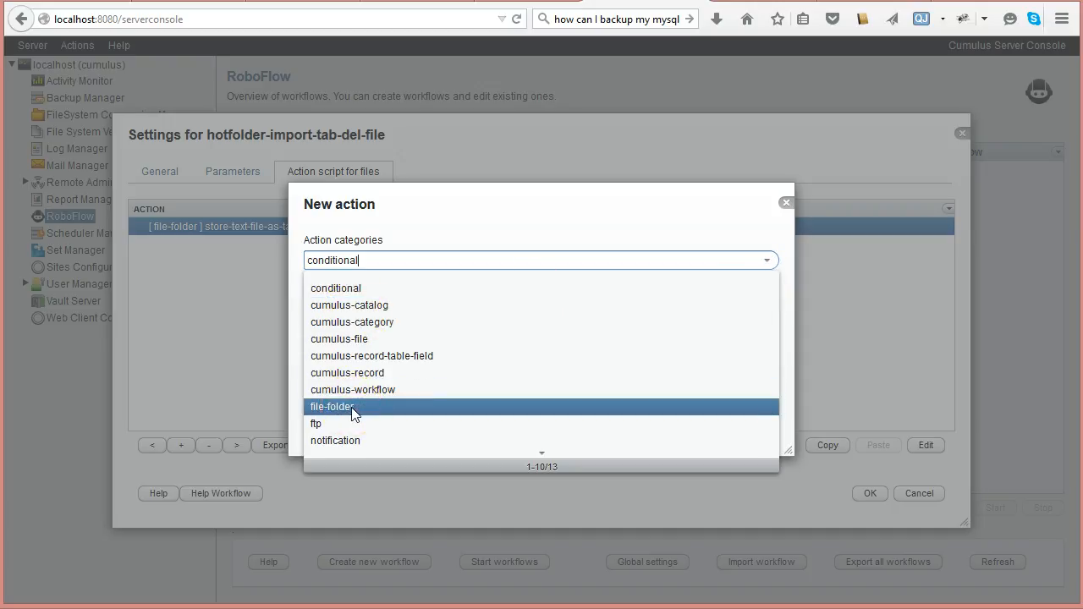
scroll(351, 407, "down", 1)
left_click(326, 308)
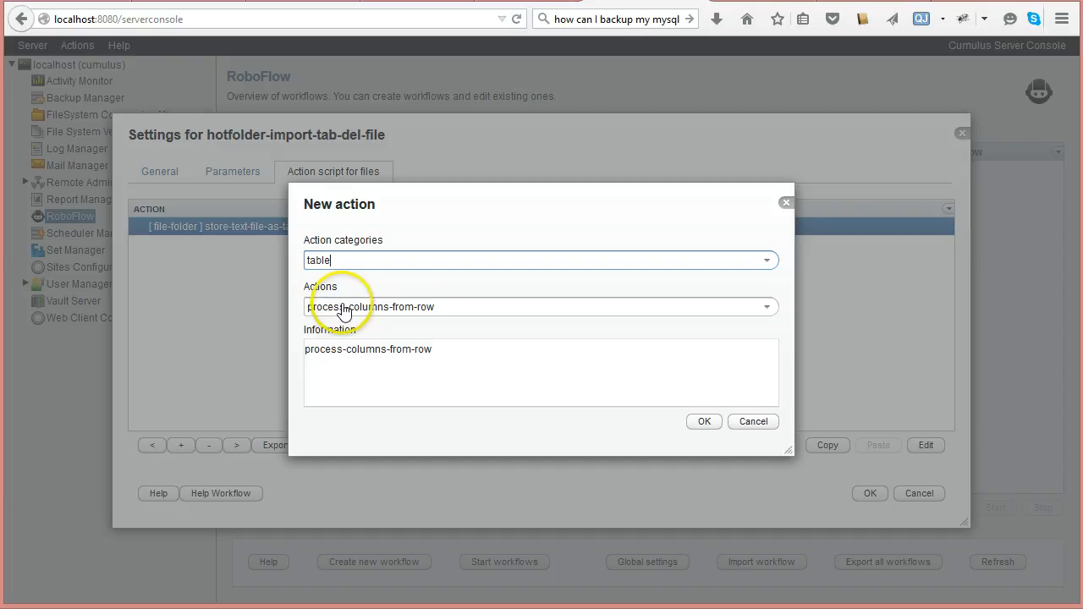
left_click(338, 308)
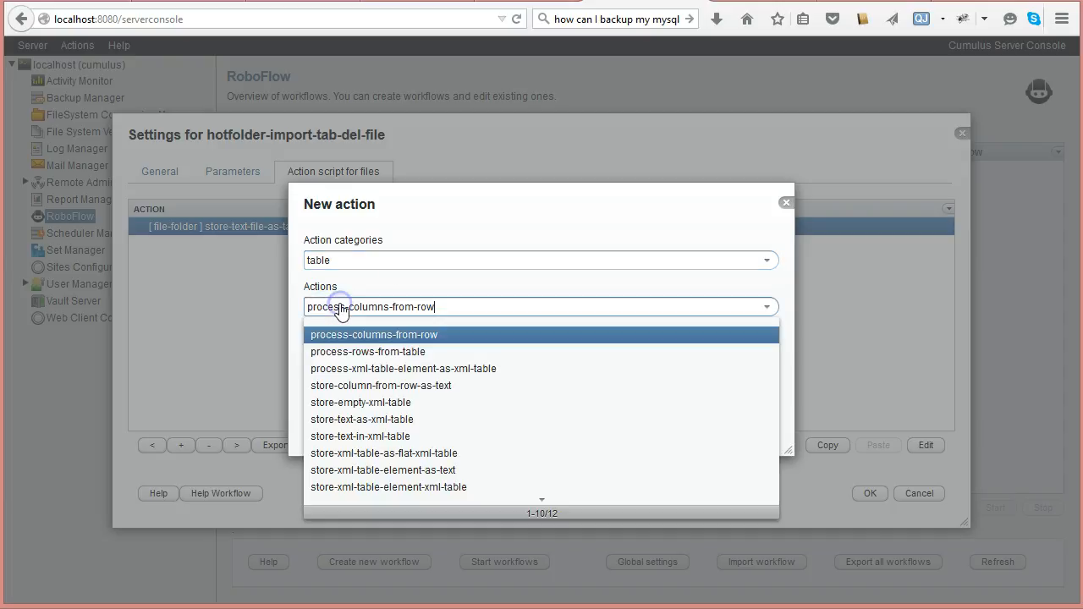
left_click(350, 351)
key("Return")
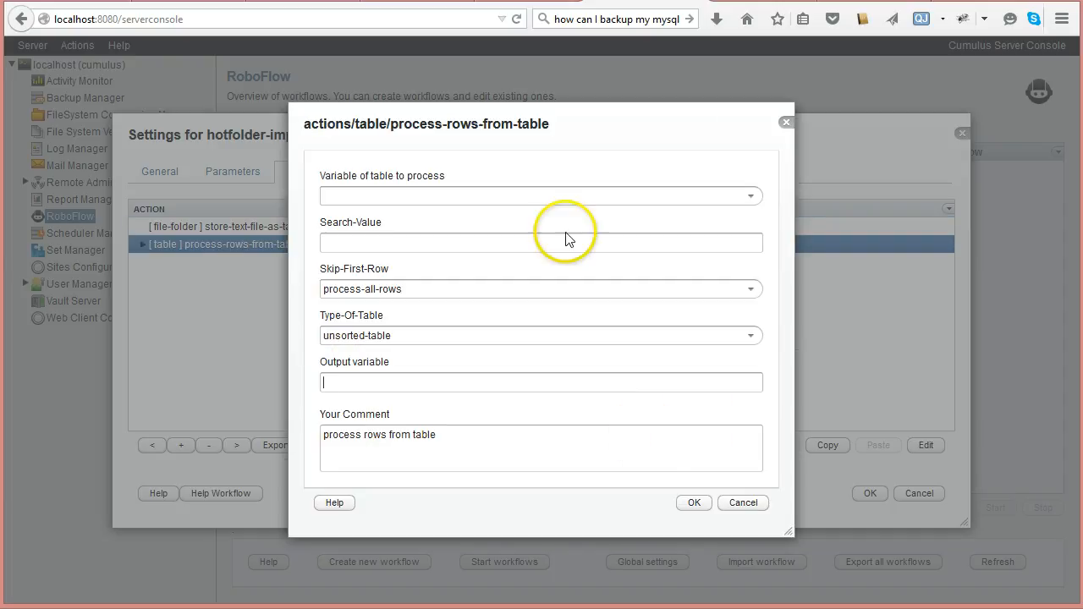
Set the variable of the table to process to tab-table, leaving the search value empty and the row option at process-all-rows.
left_click(751, 196)
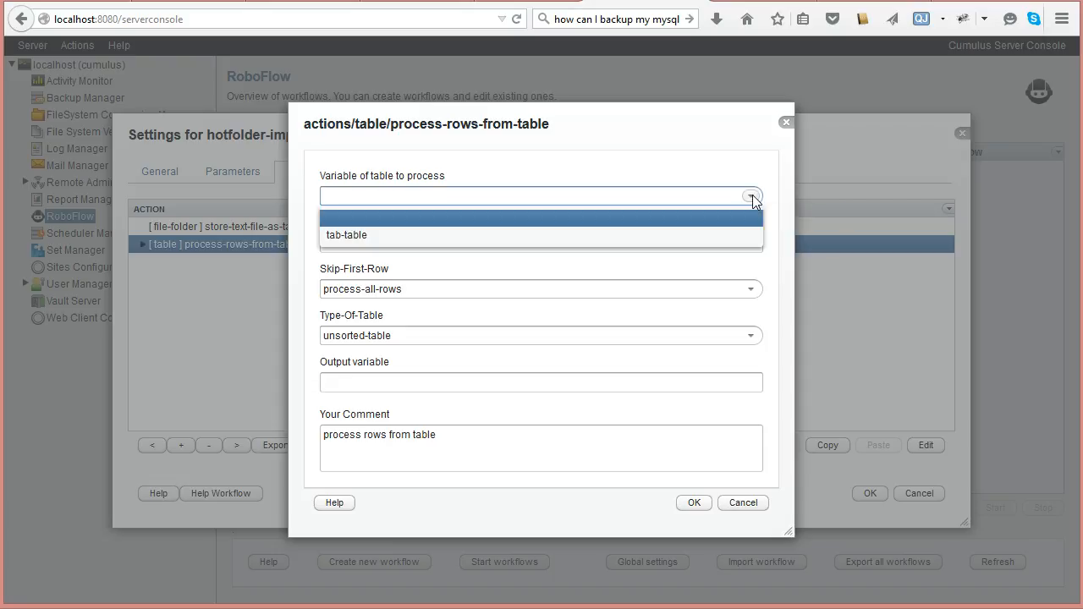
left_click(366, 237)
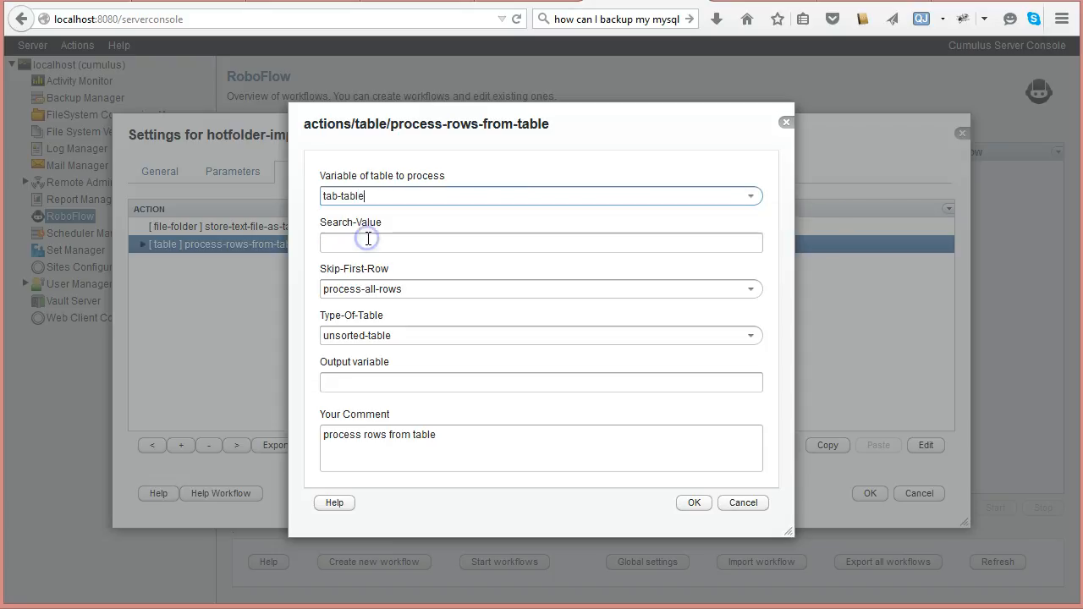
left_click(366, 239)
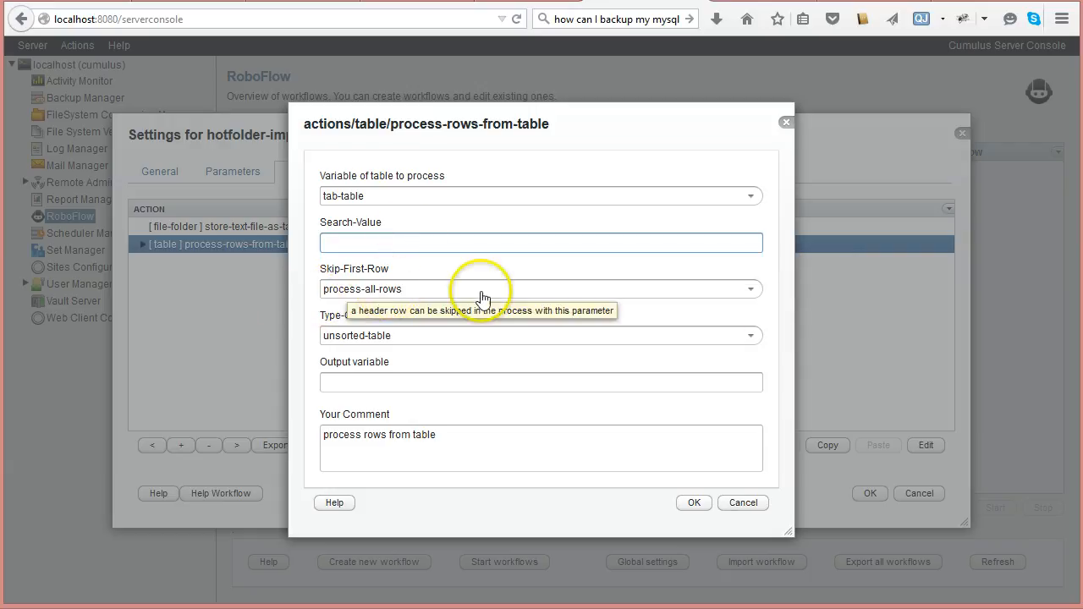
left_click(750, 290)
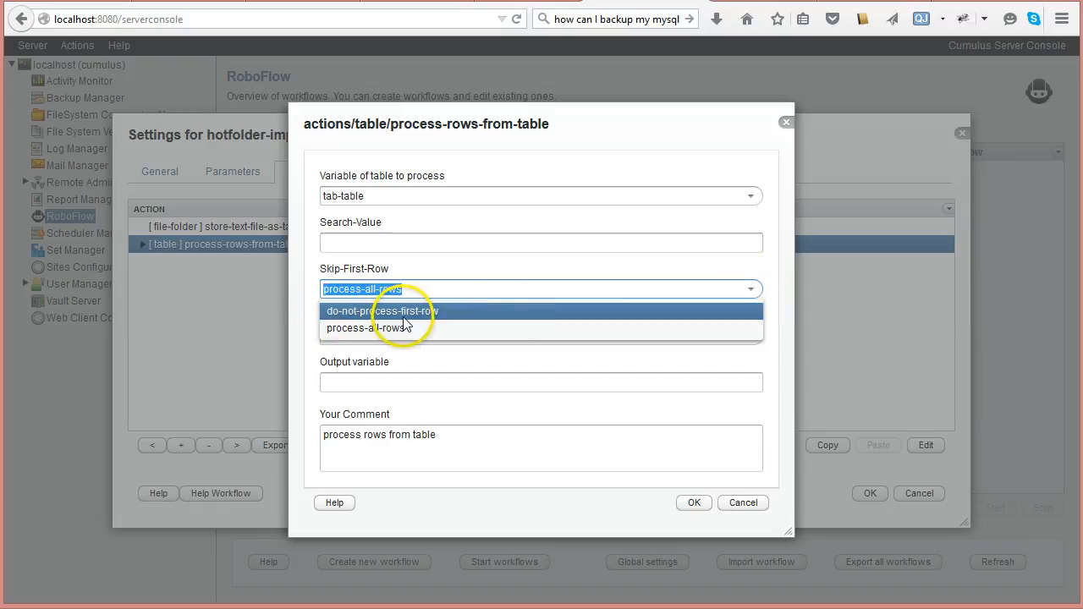
left_click(307, 298)
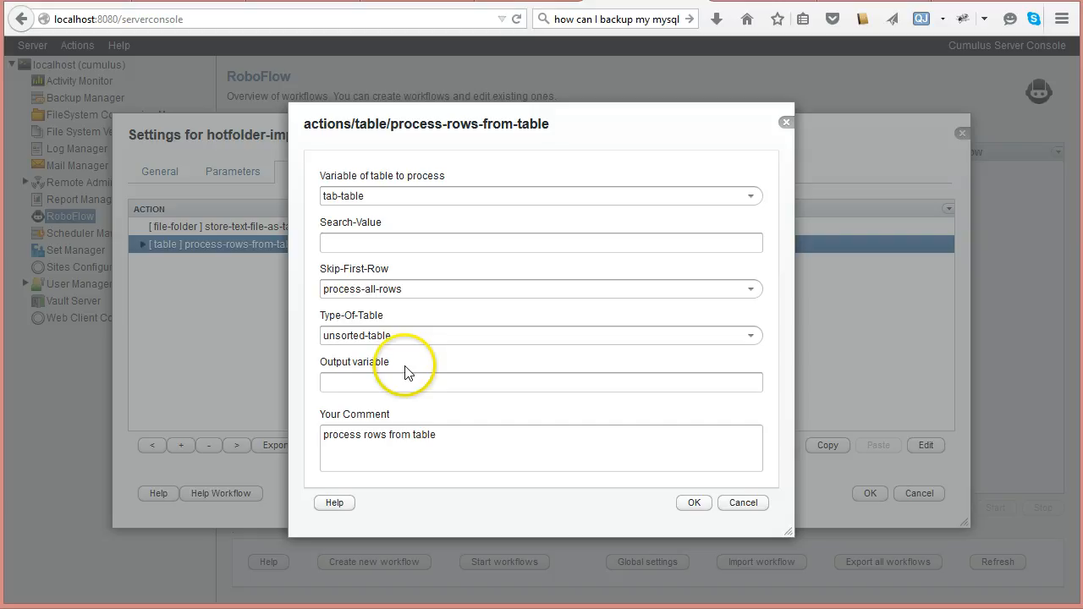
Keep the table type unsorted-table, name the output variable row, and save the process-rows-from-table action.
mouse_move(337, 342)
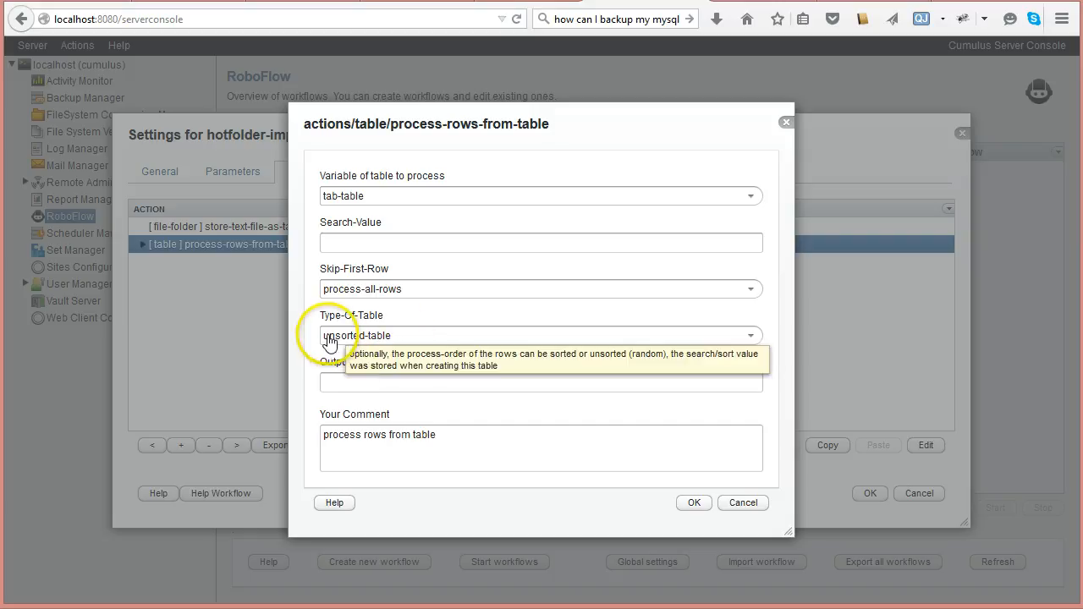
left_click(751, 338)
left_click(751, 338)
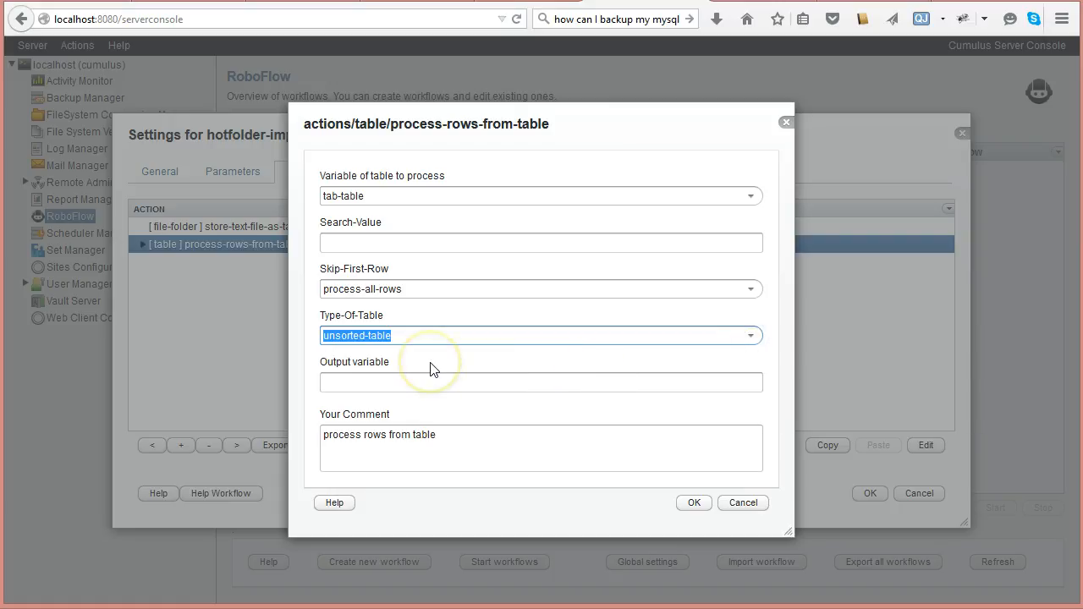
left_click(325, 381)
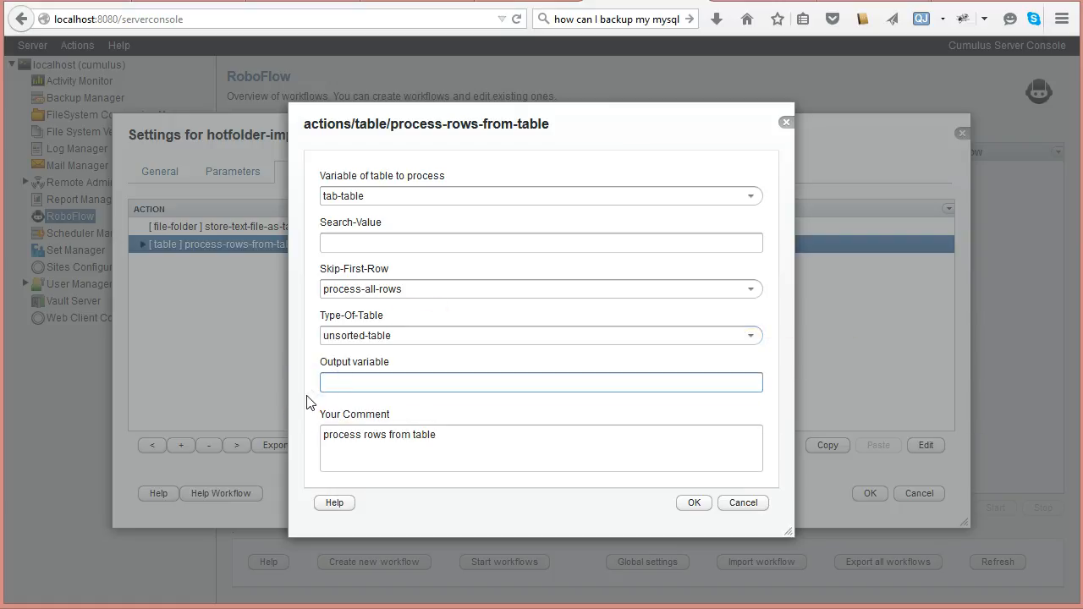
type("row")
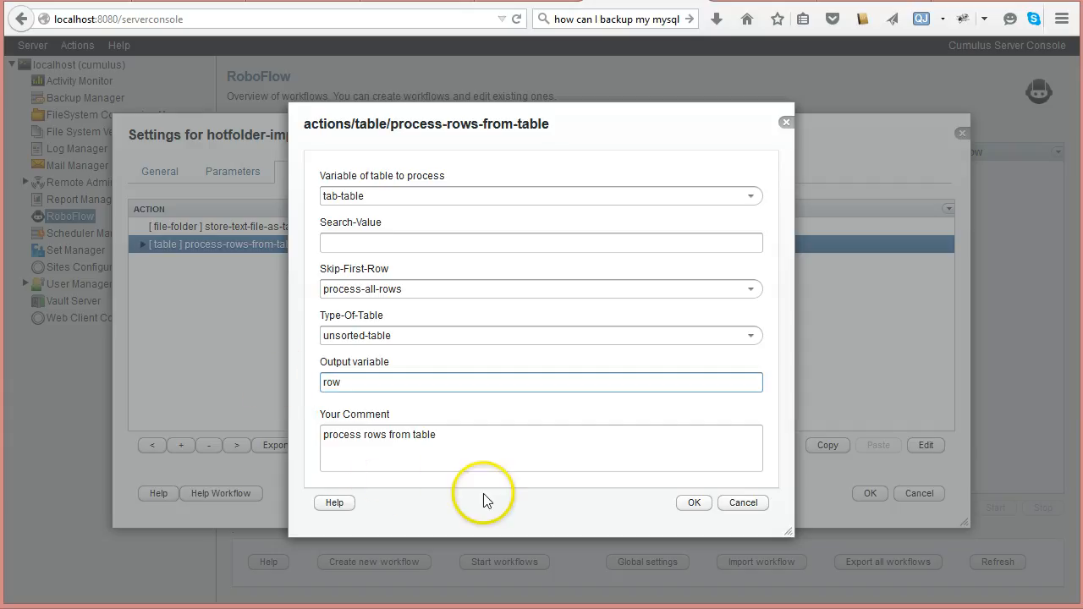
left_click(698, 506)
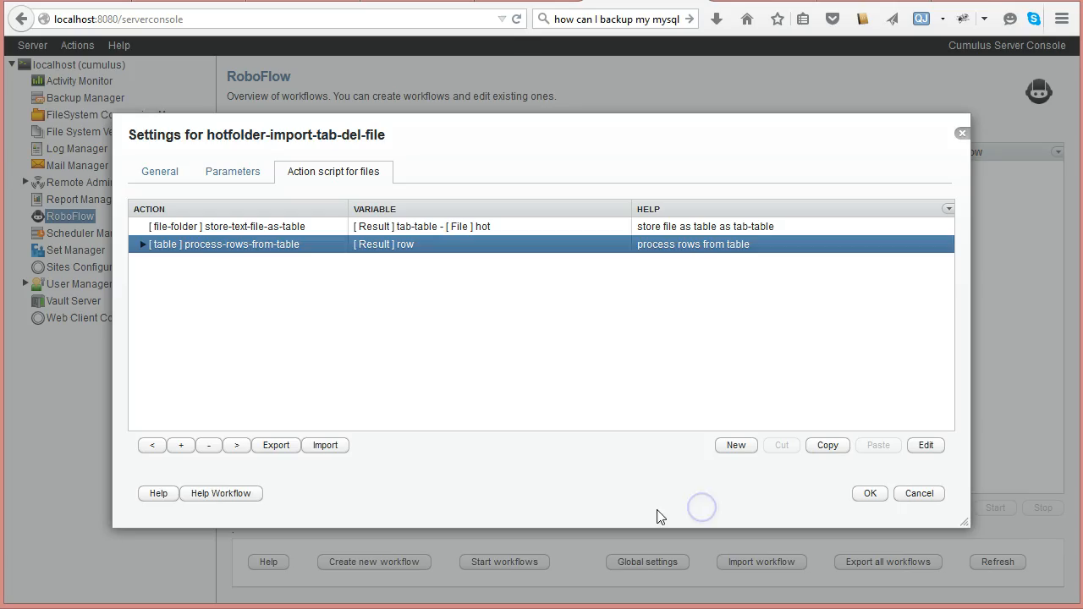
Add a store-column-from-row-as-text action from the table category inside the process-rows-from-table action.
left_click(143, 245)
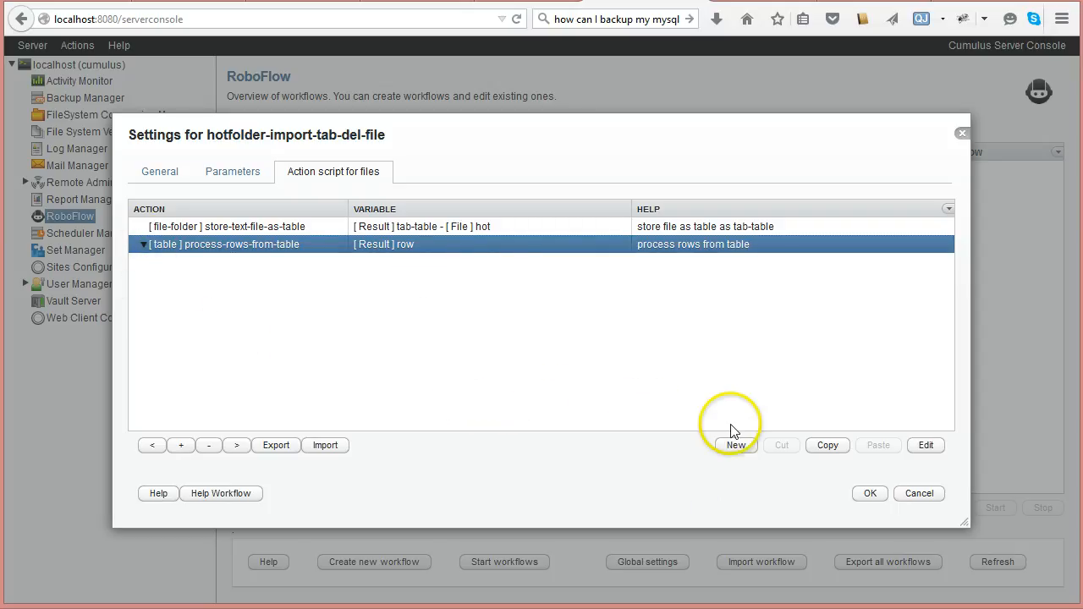
left_click(736, 446)
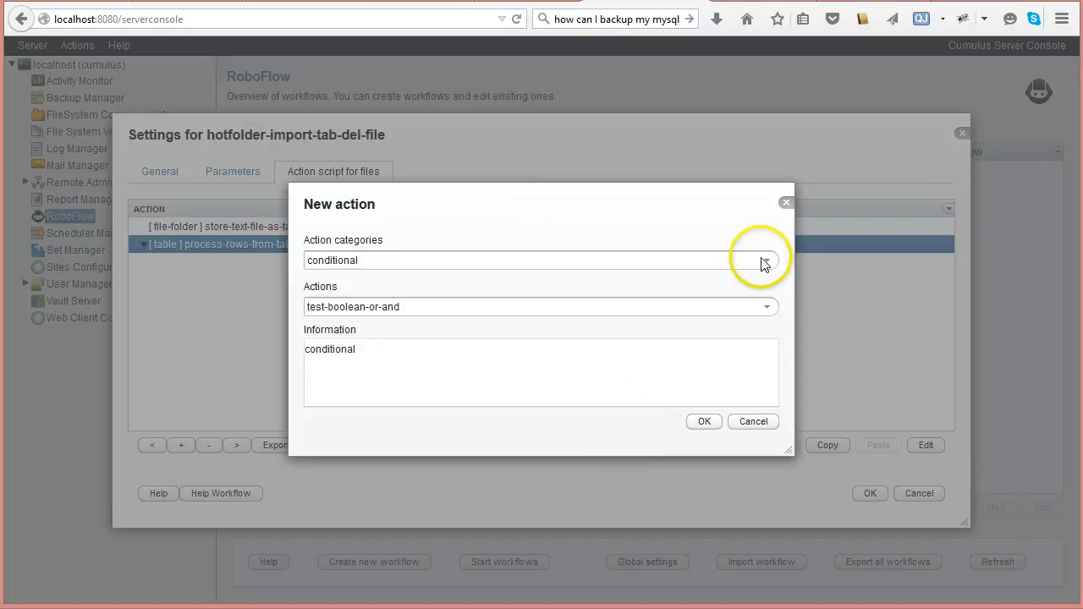
left_click(765, 263)
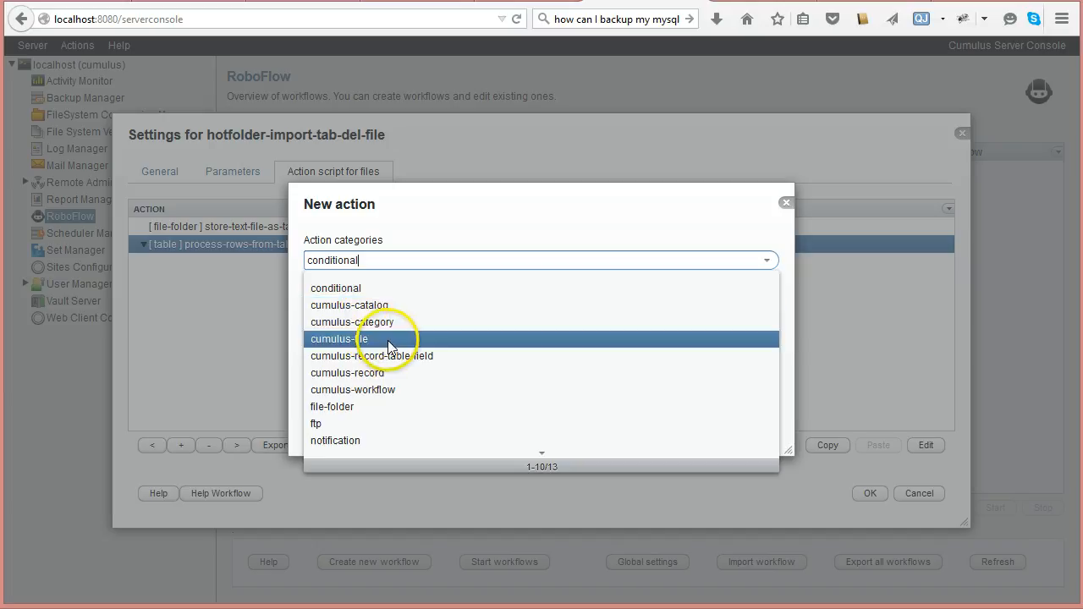
scroll(387, 343, "down", 2)
left_click(320, 306)
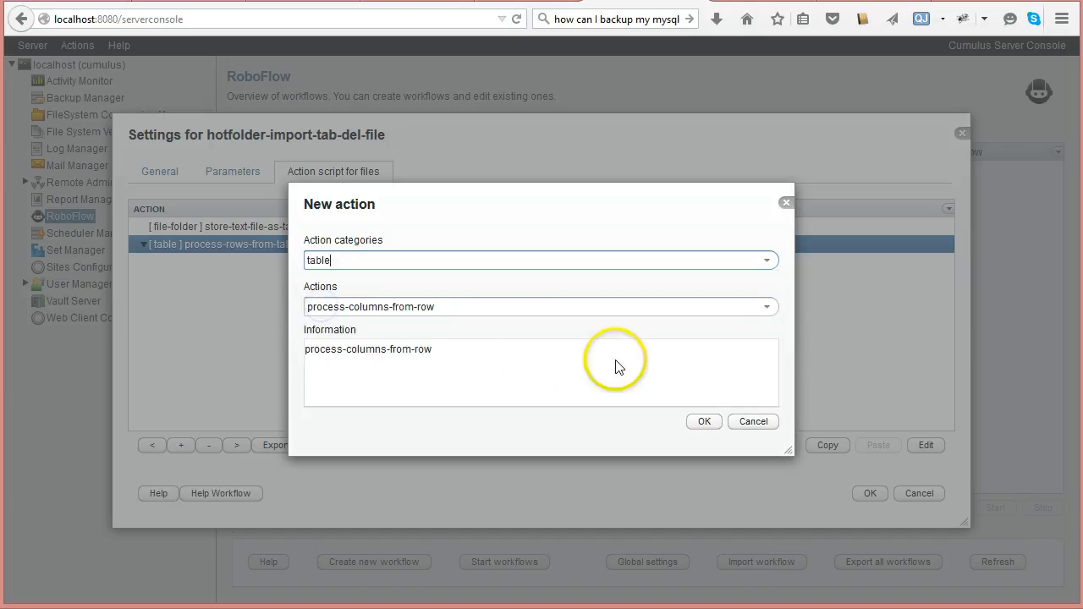
left_click(767, 307)
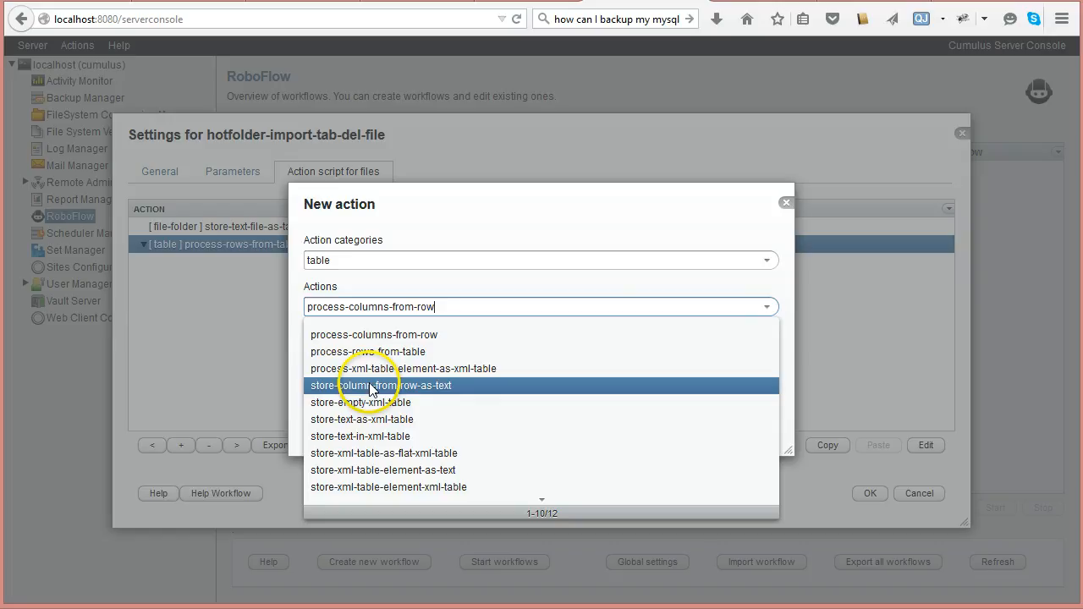
left_click(409, 387)
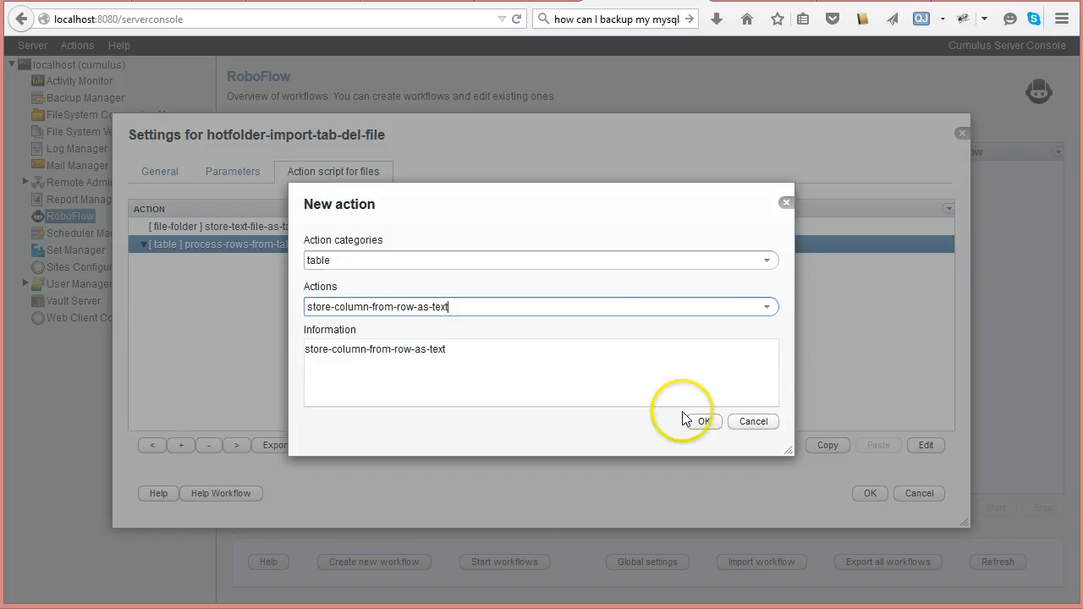
left_click(697, 421)
Set the row variable to row and the column number to 1, leaving the default value empty.
left_click(749, 219)
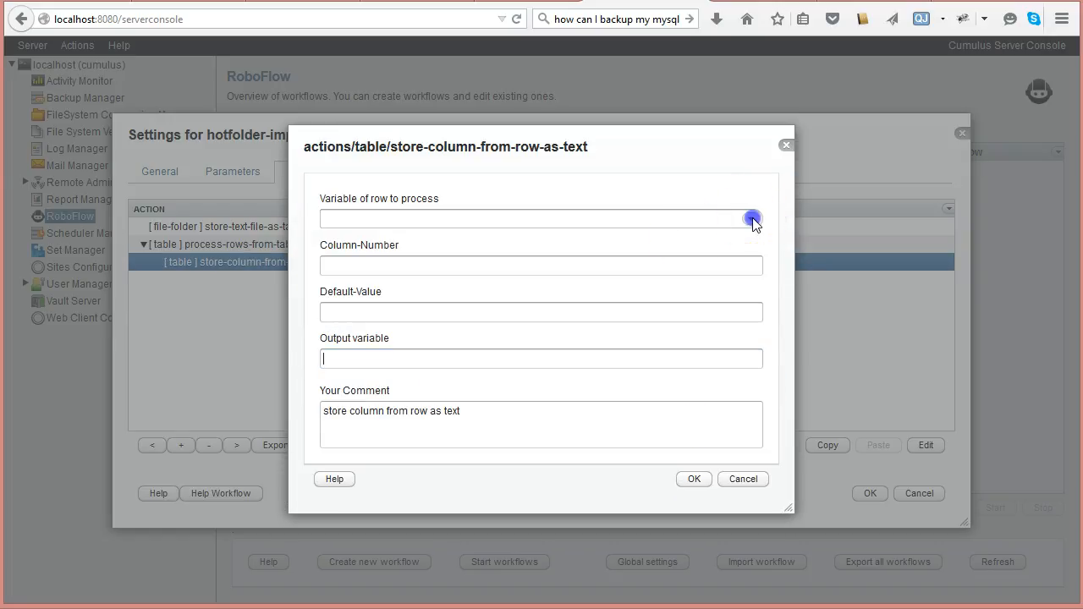
left_click(341, 262)
left_click(347, 264)
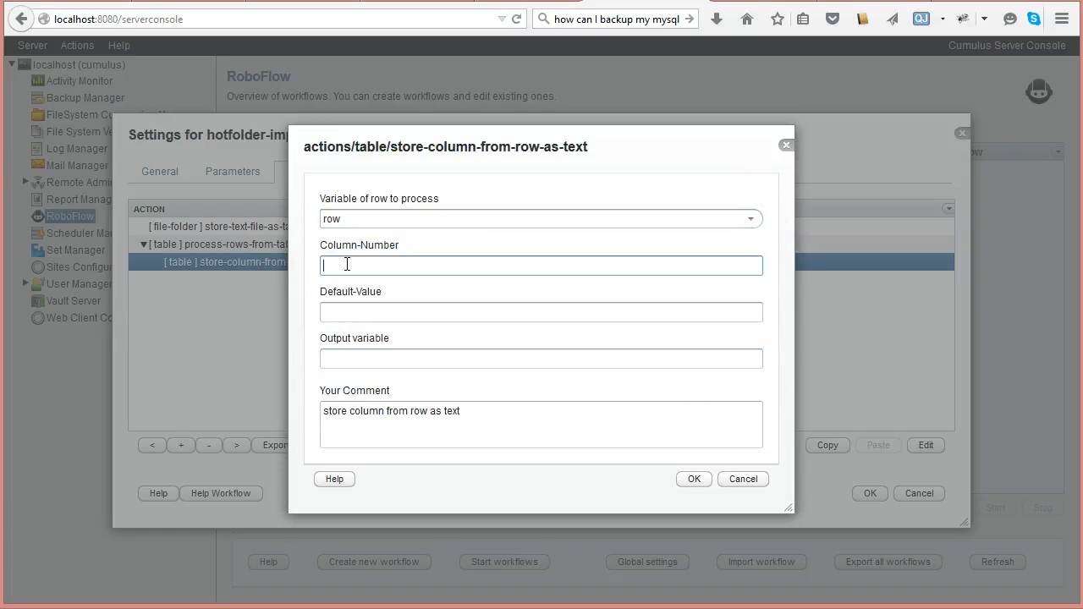
type("1")
left_click(353, 307)
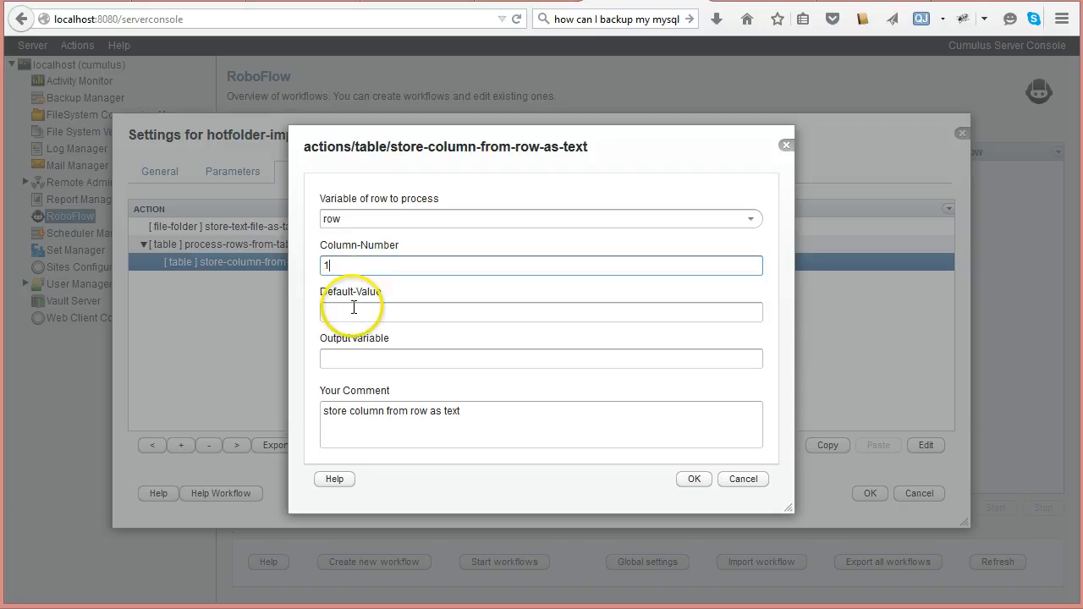
left_click(353, 308)
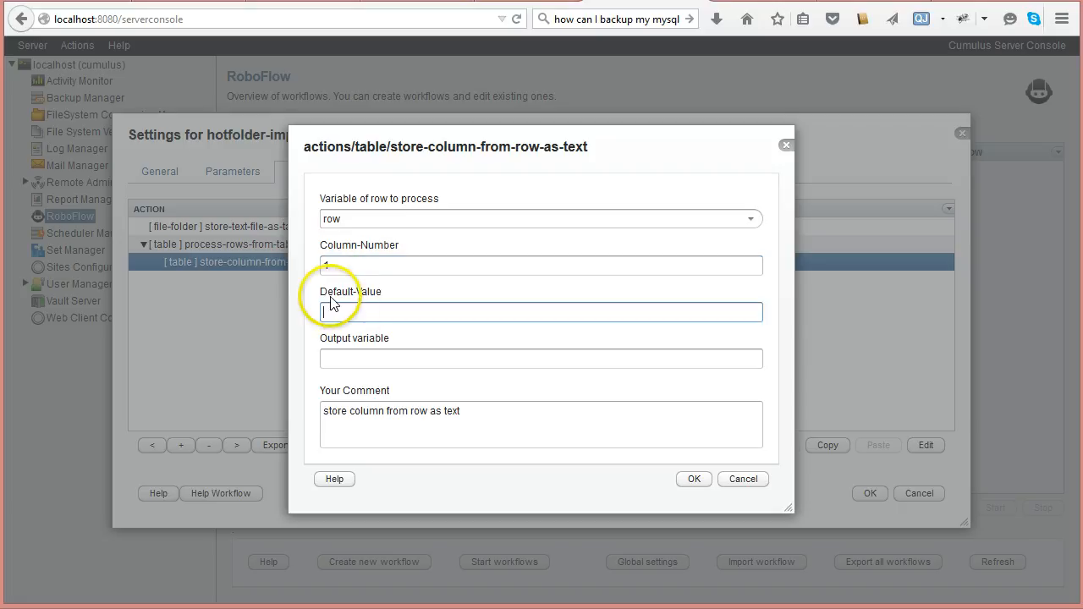
Name the output variable Record Name, change the comment to "store column 1 as Record Name", and save the action.
left_click(364, 358)
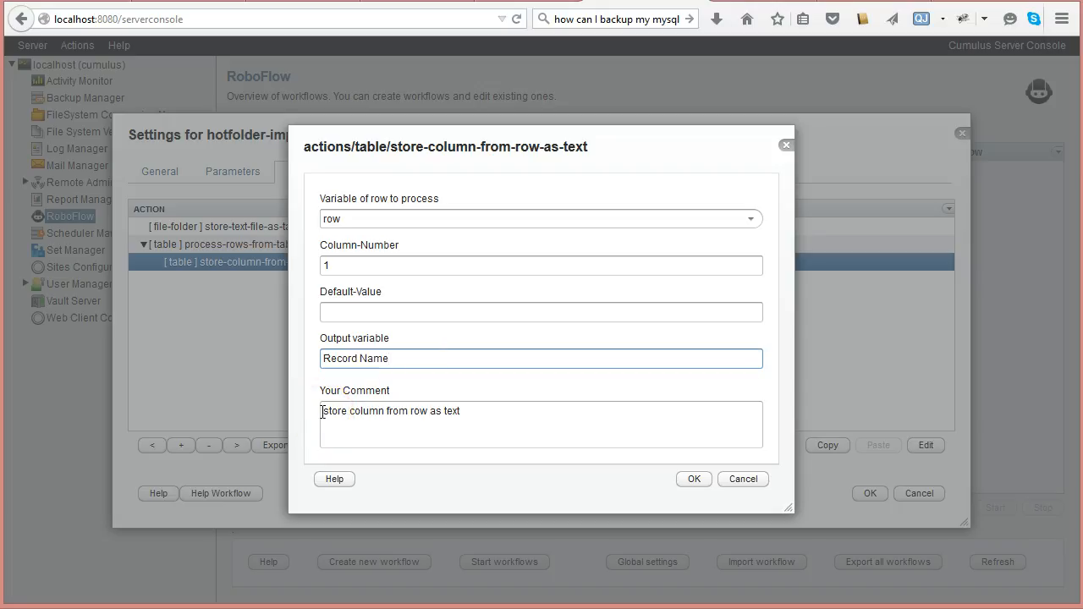
left_click_drag(406, 358, 248, 344)
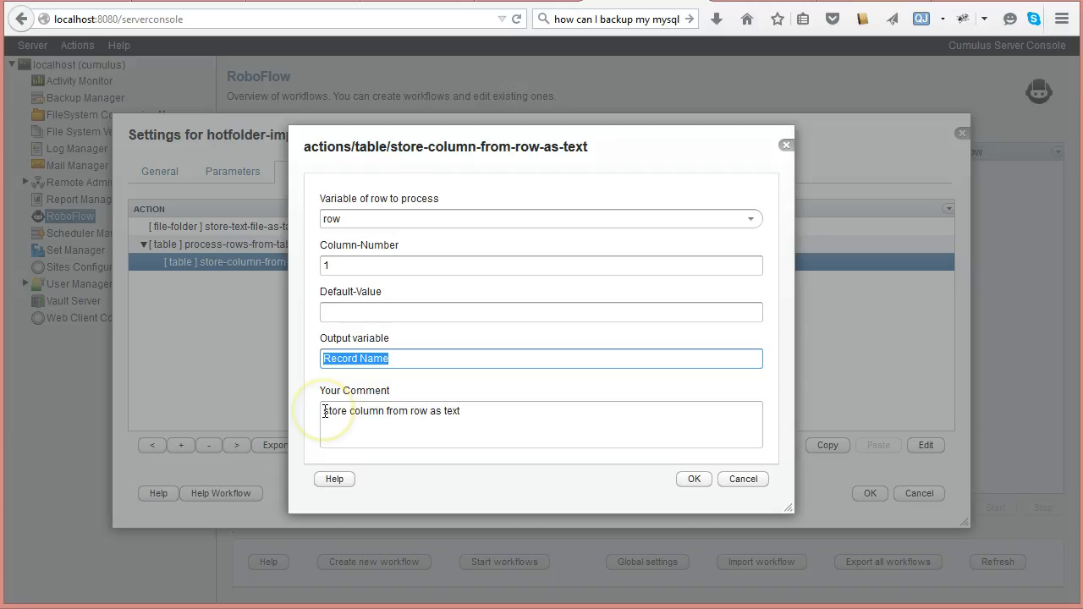
left_click(385, 412)
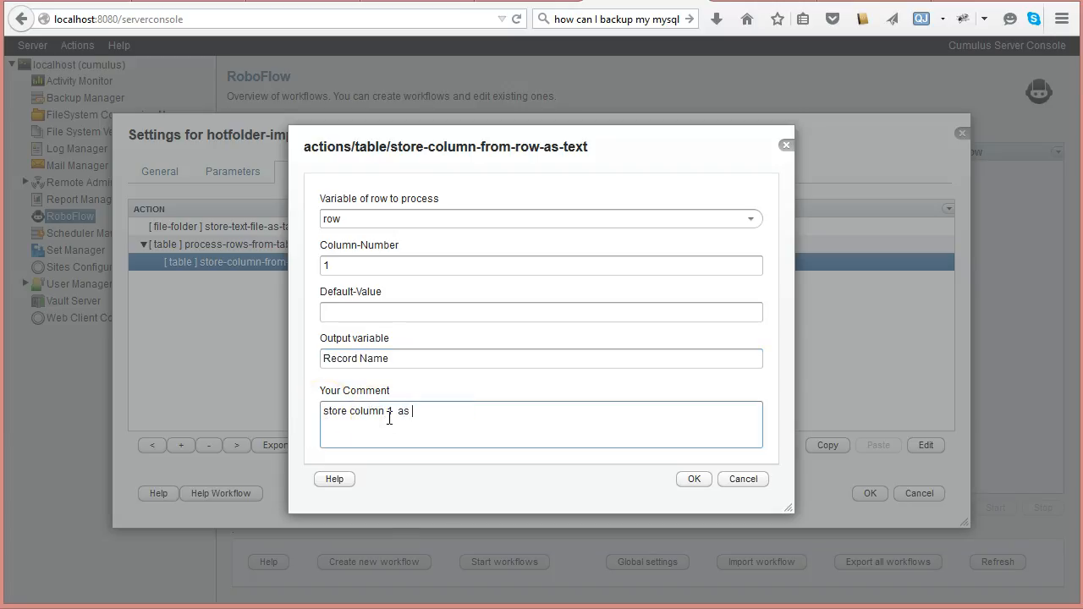
left_click(693, 479)
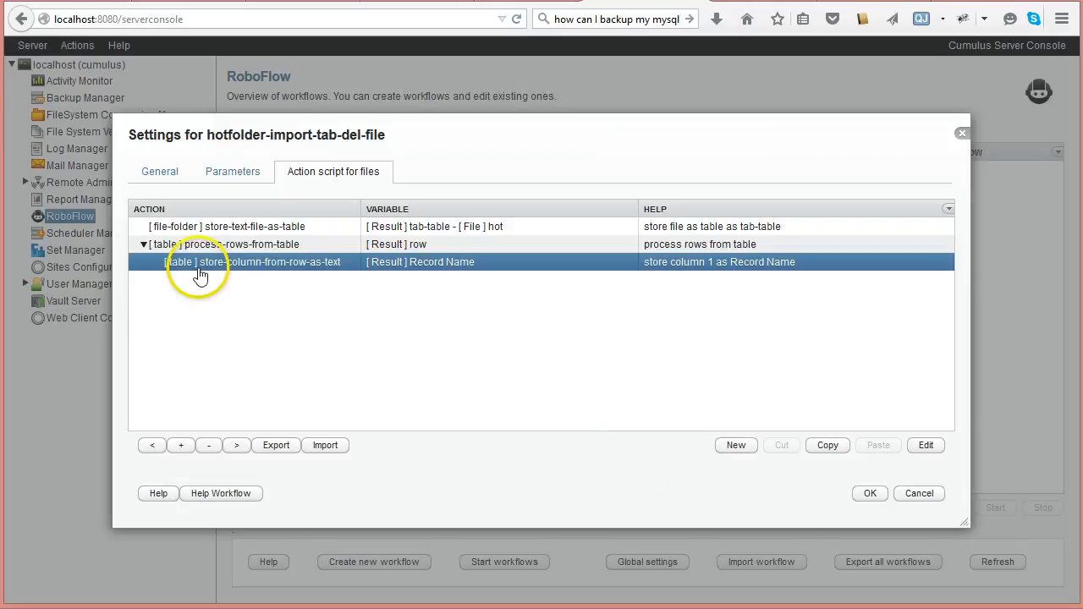
Duplicate the store-column-from-row-as-text action directly below the original within the row processing.
left_click(735, 449)
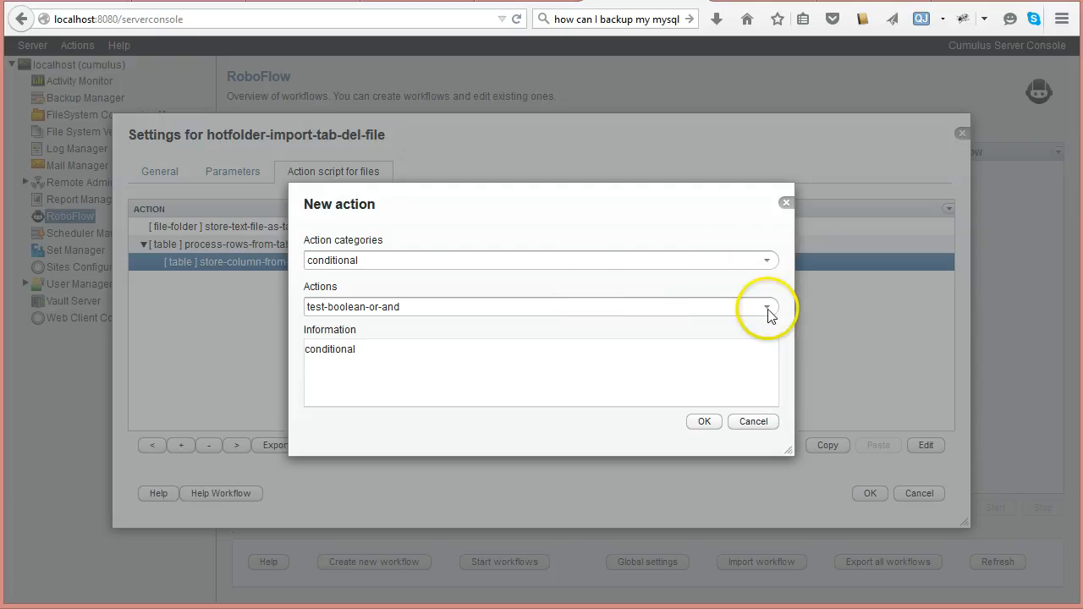
left_click(752, 422)
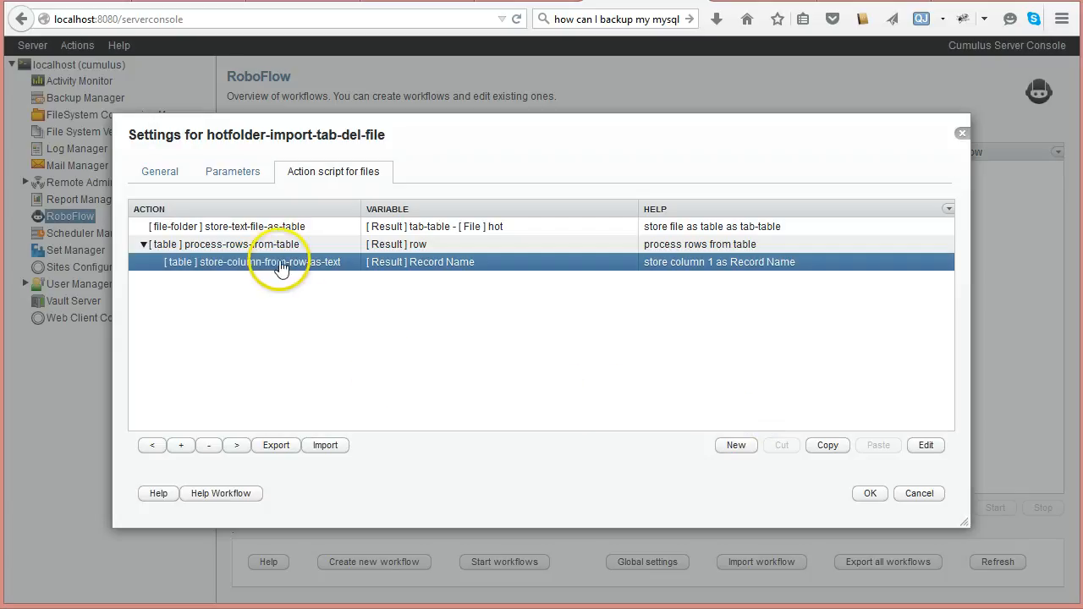
left_click(818, 445)
left_click(880, 445)
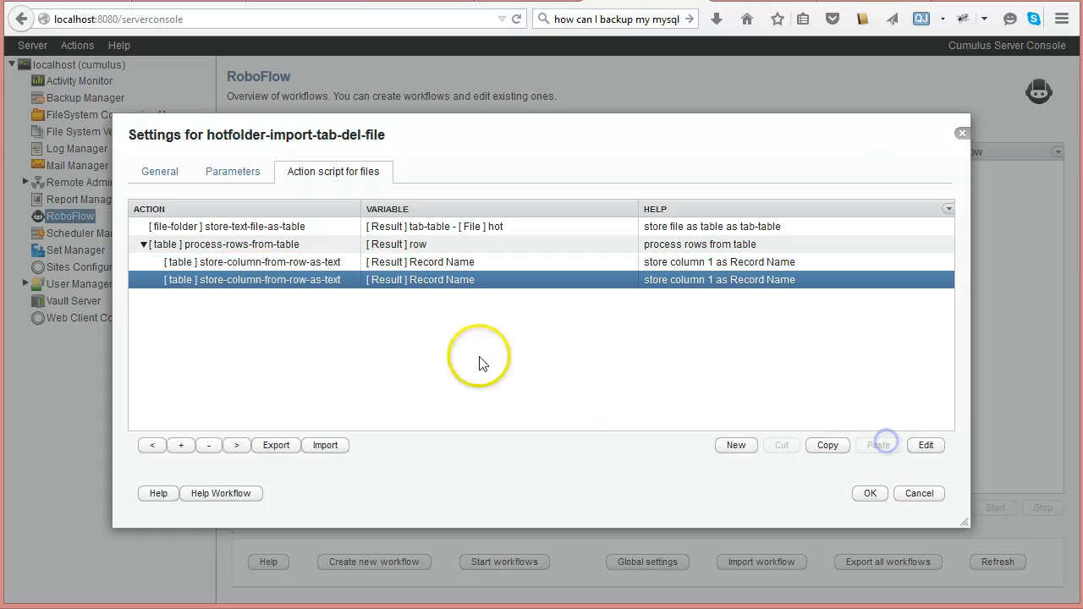
Edit the duplicated action to use column number 2 and the output variable Category.
left_click(220, 281)
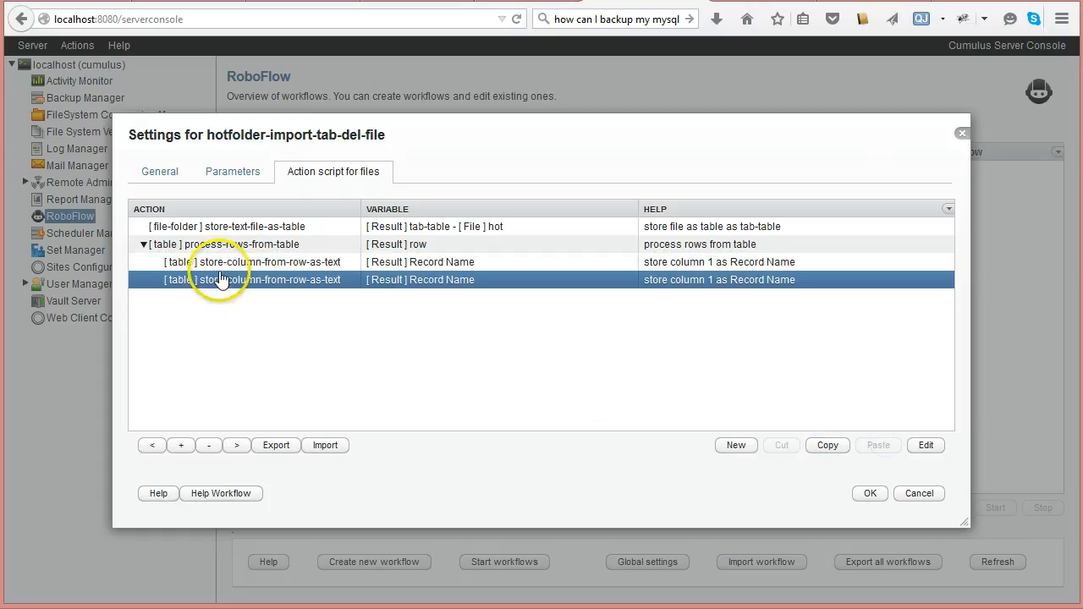
left_click(925, 445)
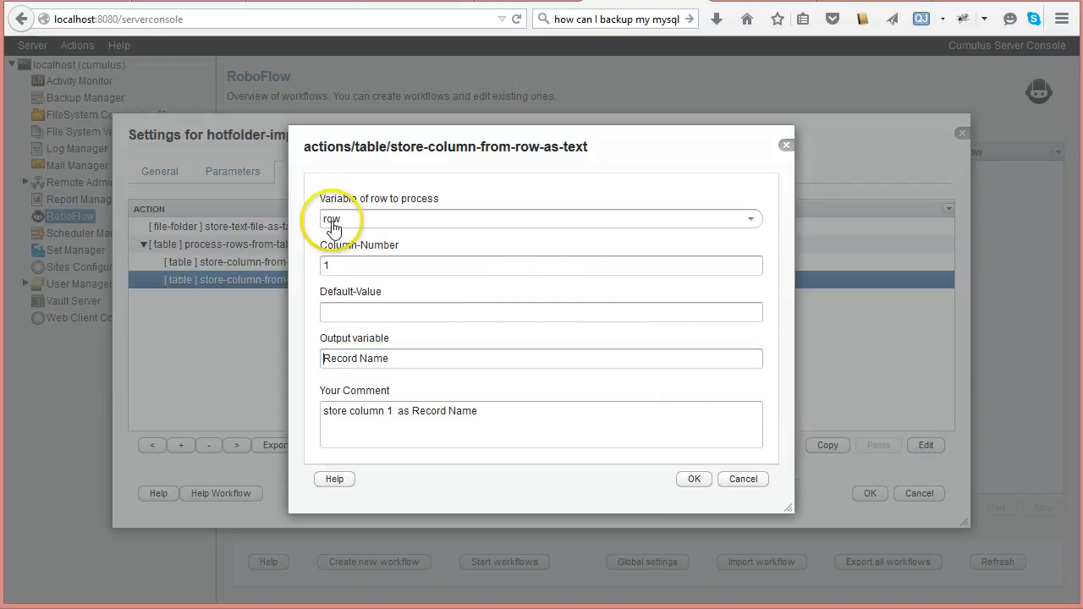
double_click(318, 264)
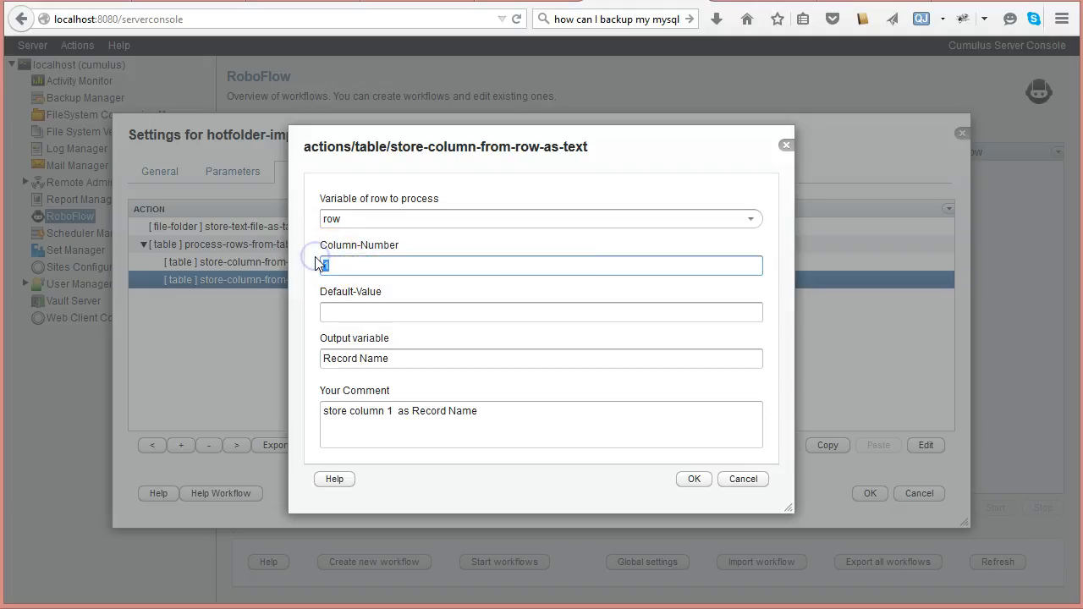
left_click(391, 360)
type("Categor")
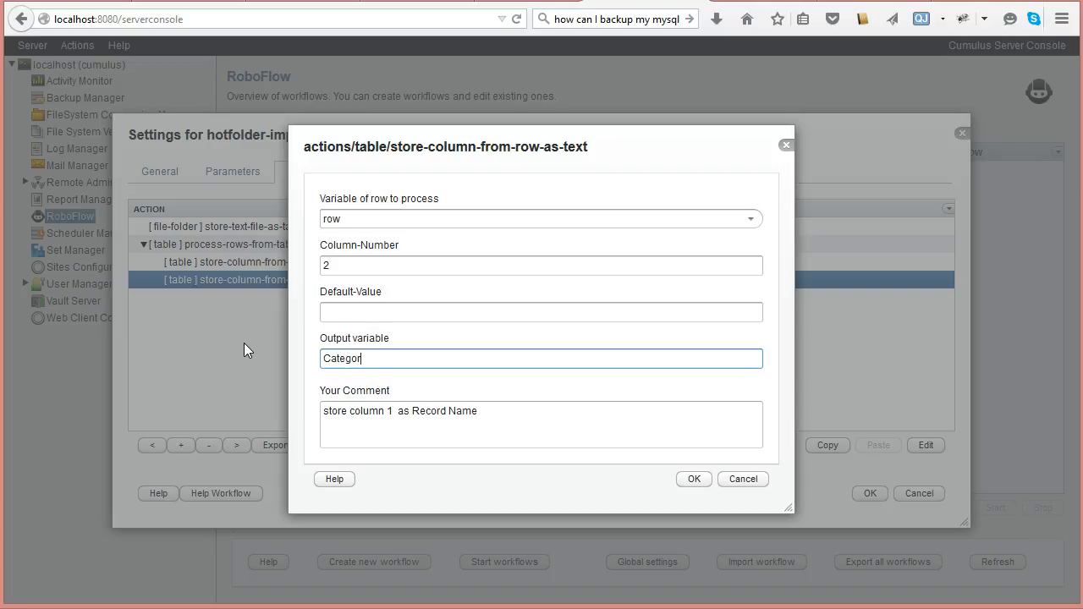
type("y")
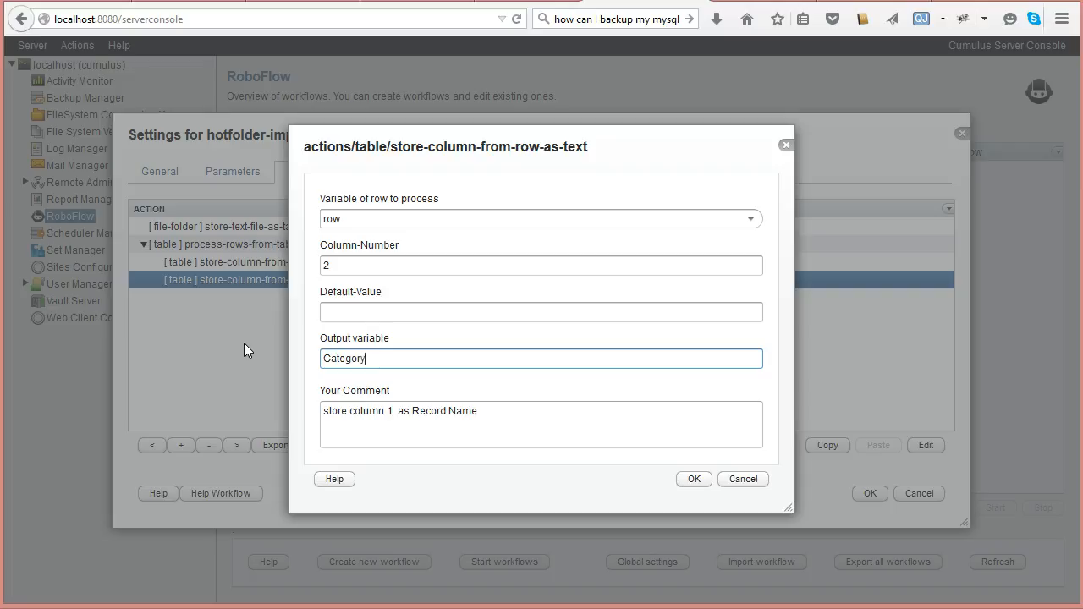
Change the duplicated action's comment to "store column 2 as Category" and save the action.
double_click(340, 357)
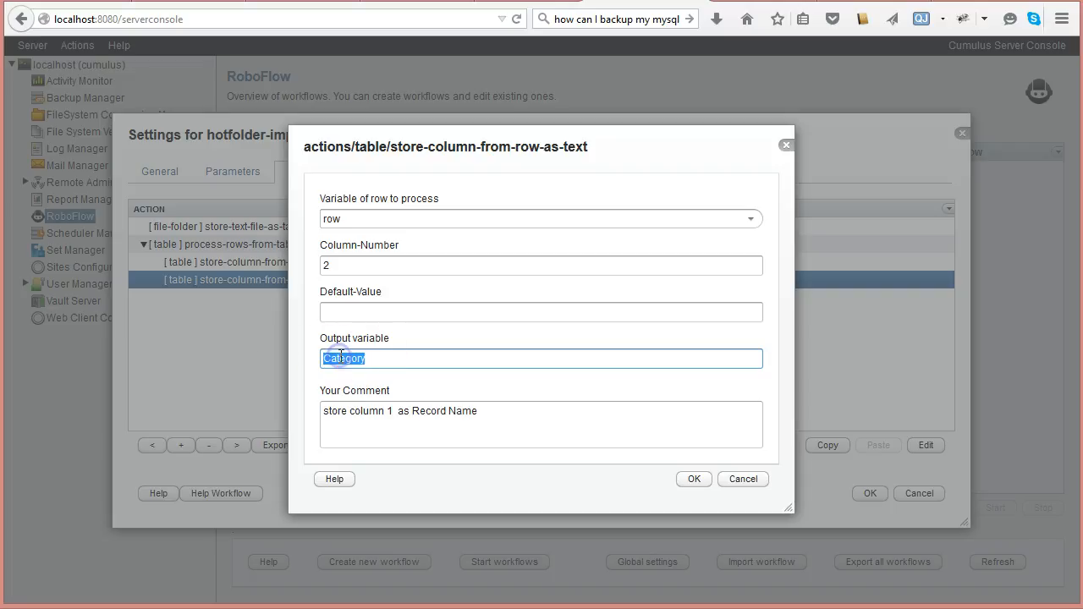
double_click(390, 410)
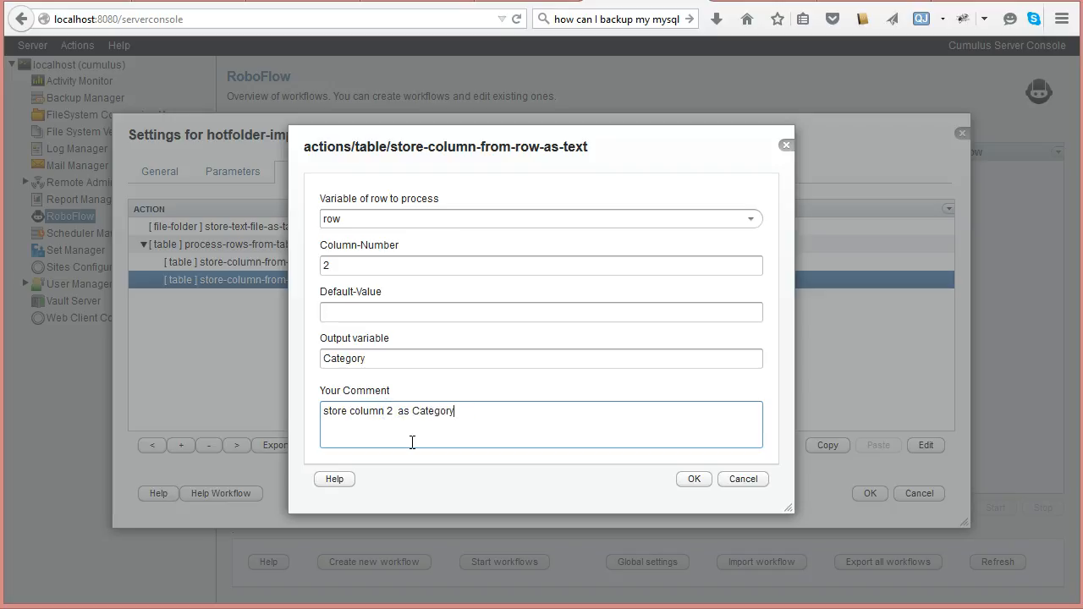
left_click(692, 481)
left_click(692, 481)
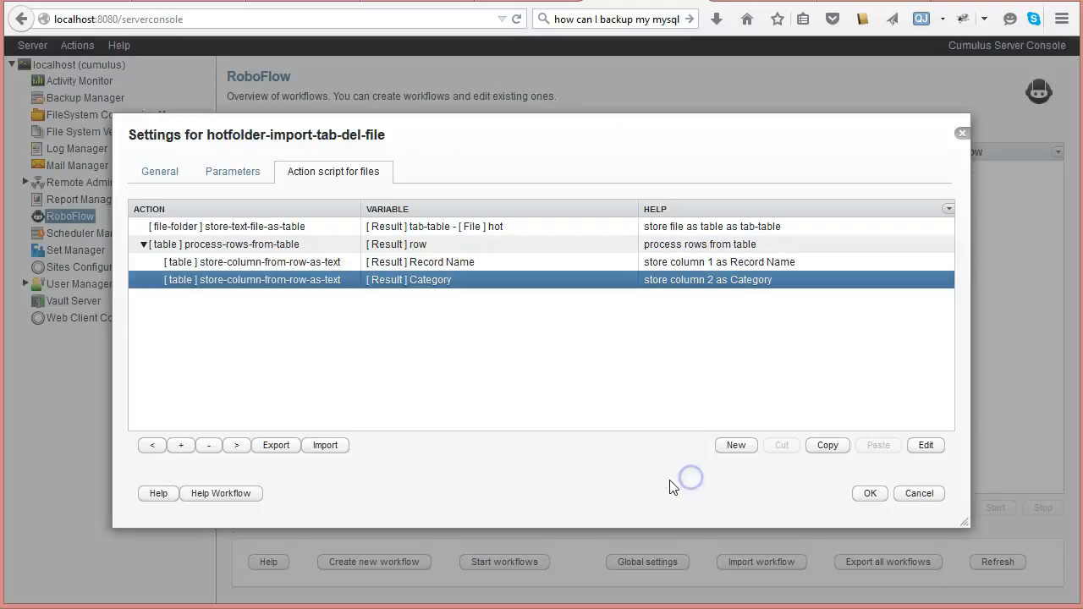
Duplicate the action that stores column 2 as Category directly below it within the row processing.
left_click(736, 448)
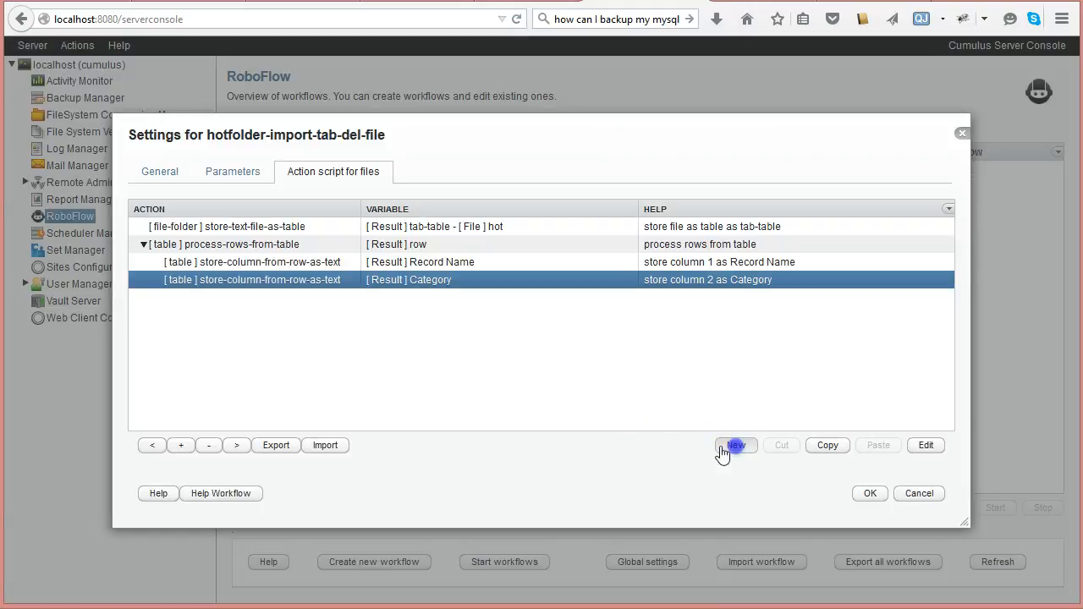
left_click(764, 428)
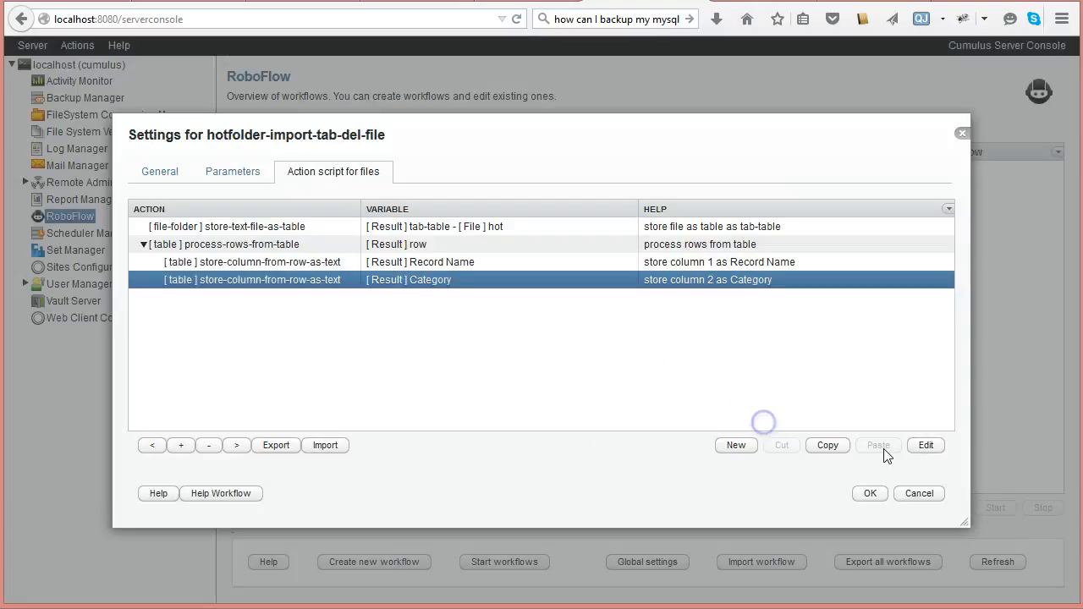
left_click(880, 448)
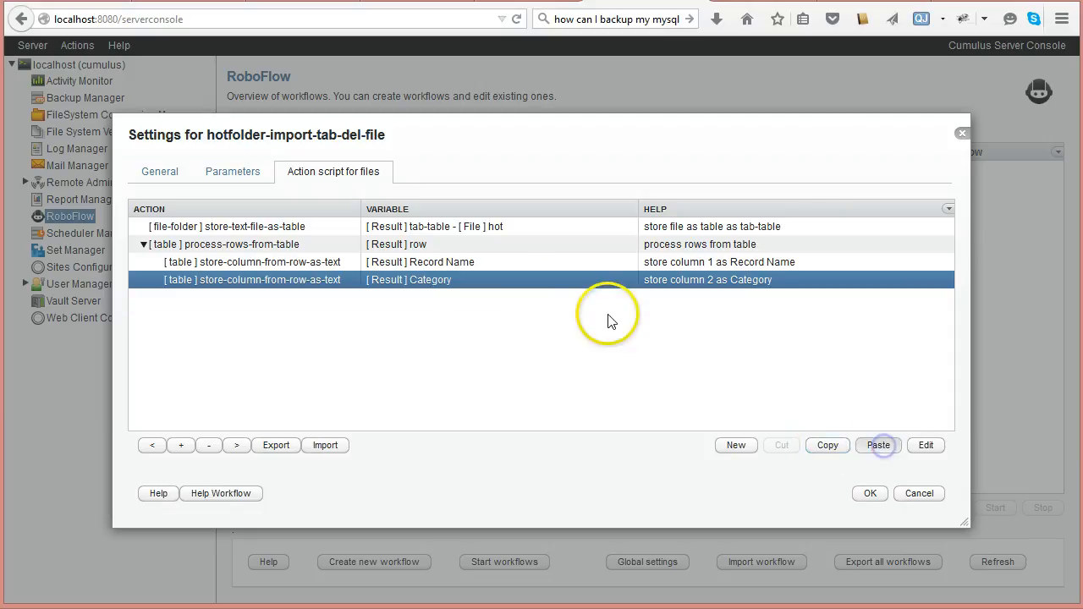
Set the new duplicate to column number 3, output variable Notes and comment "store column 3 as Notes", and save it.
double_click(469, 303)
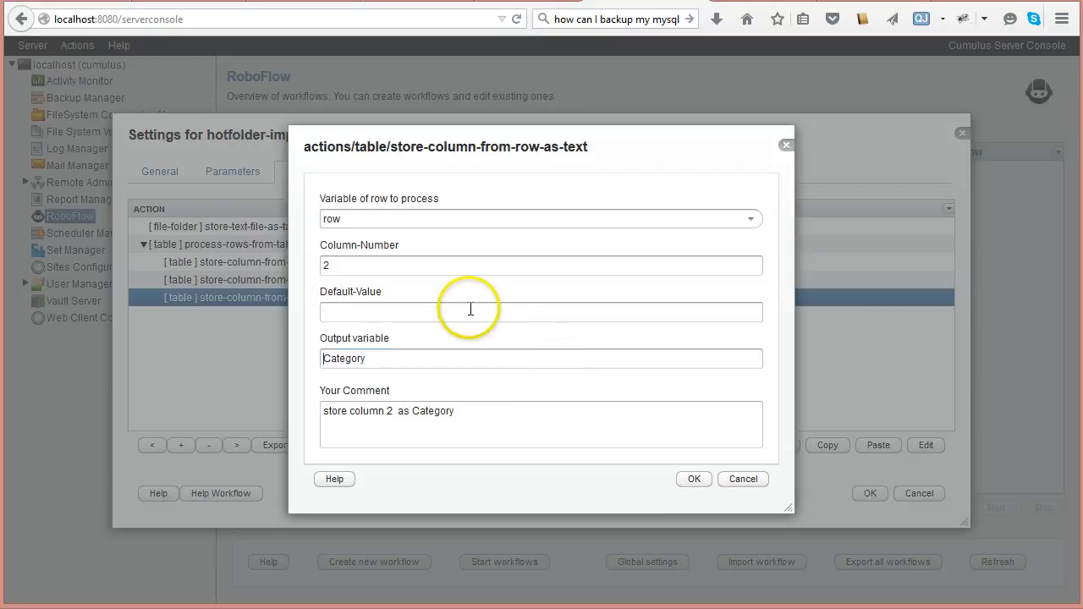
left_click(342, 264)
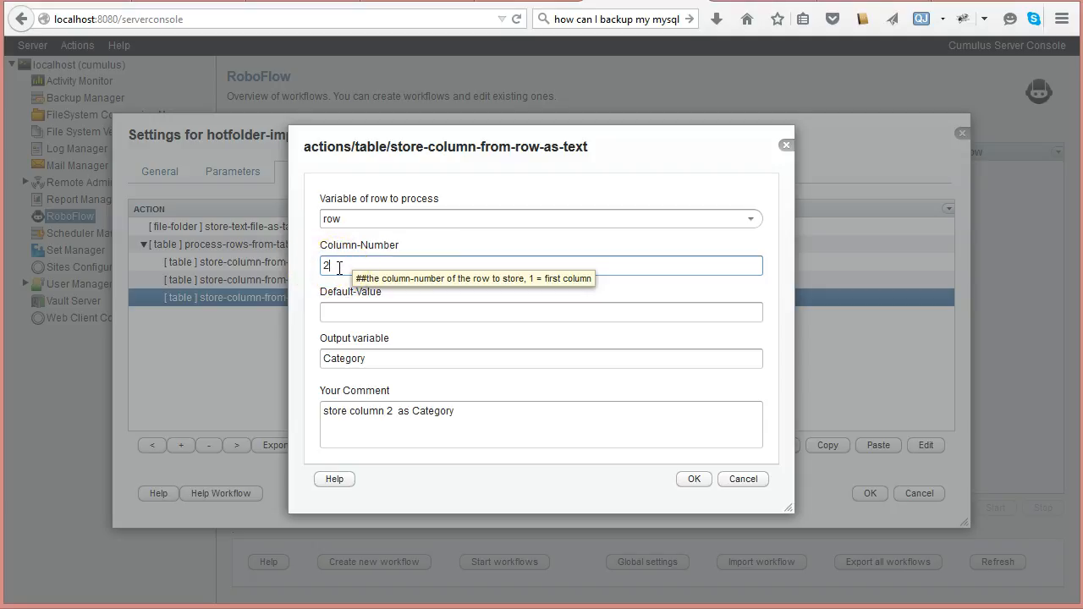
key("BackSpace")
type("3")
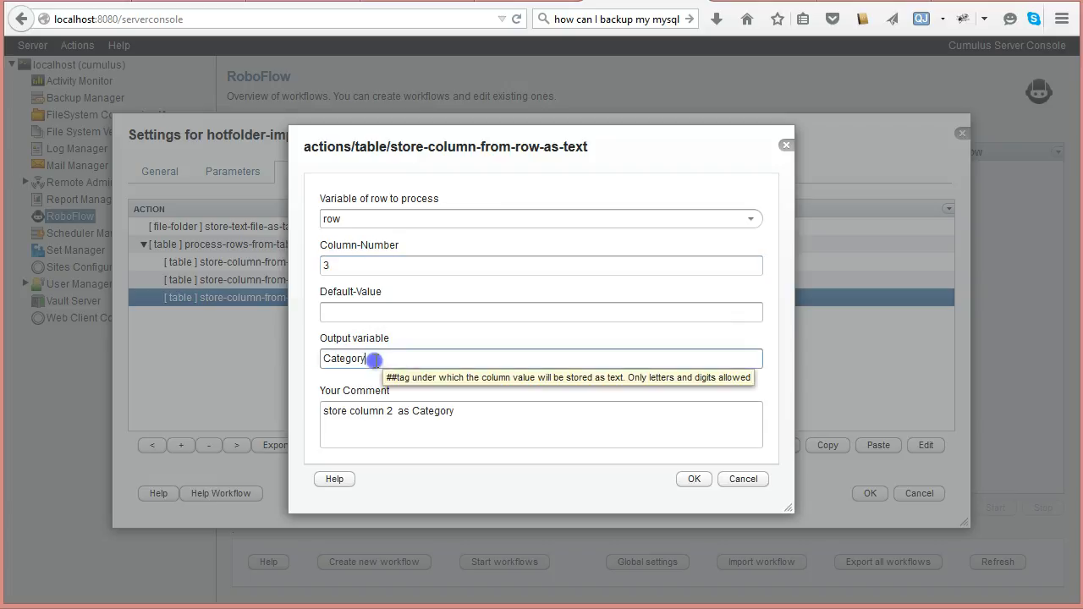
left_click_drag(412, 358, 260, 354)
type("Notes")
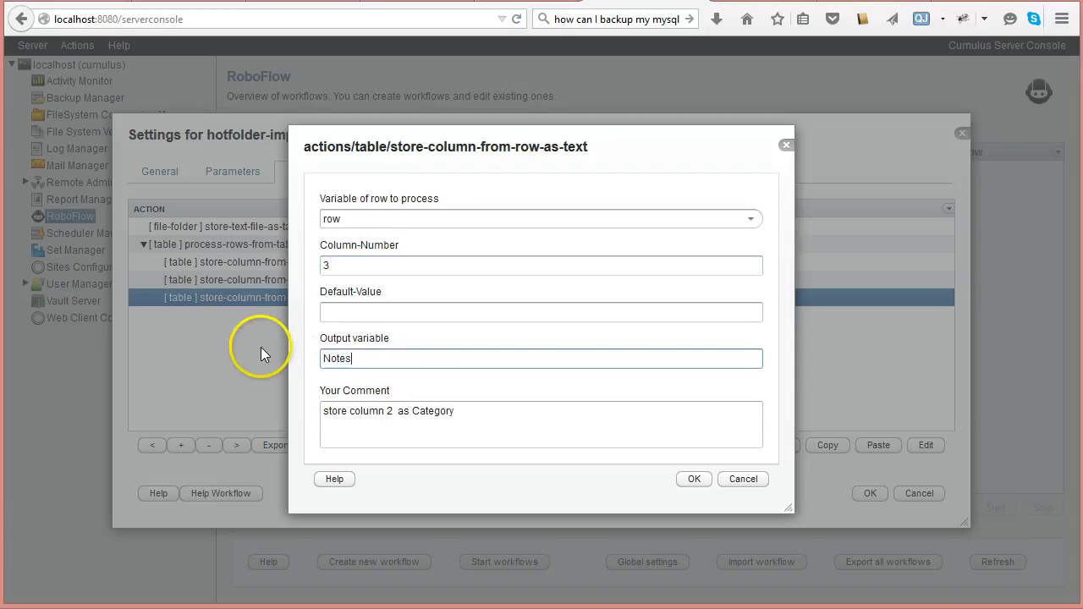
left_click(394, 413)
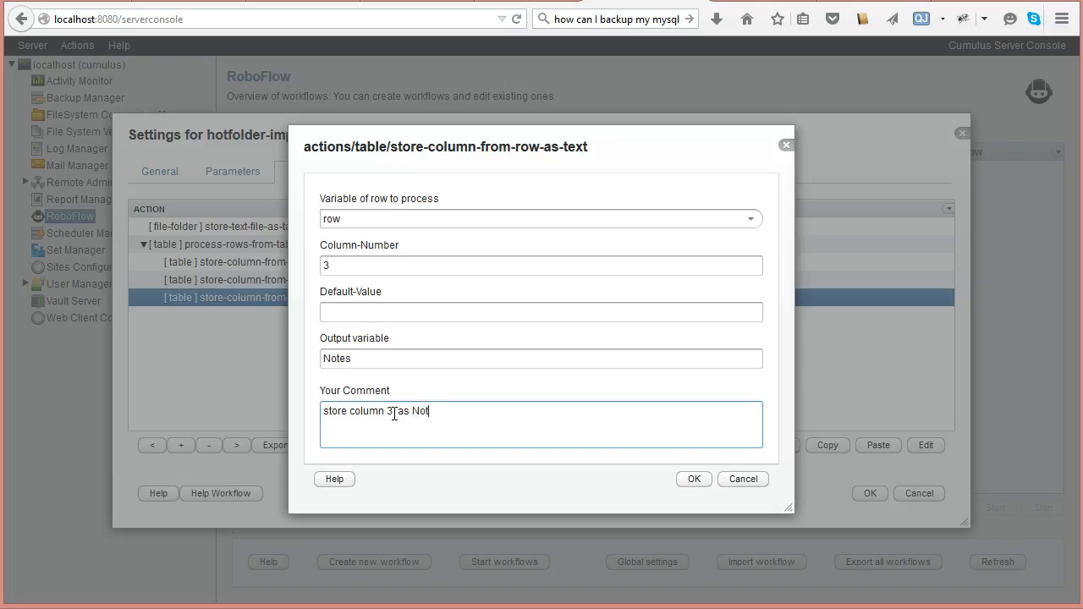
left_click(694, 479)
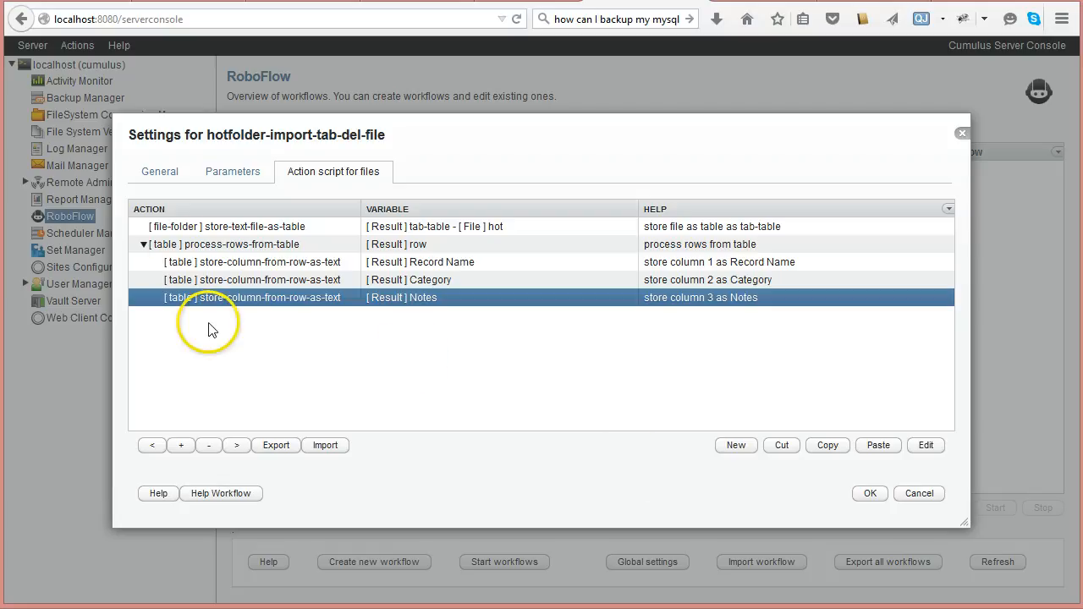
Review the settings of the Notes column action and the row-processing actions in the script.
double_click(305, 300)
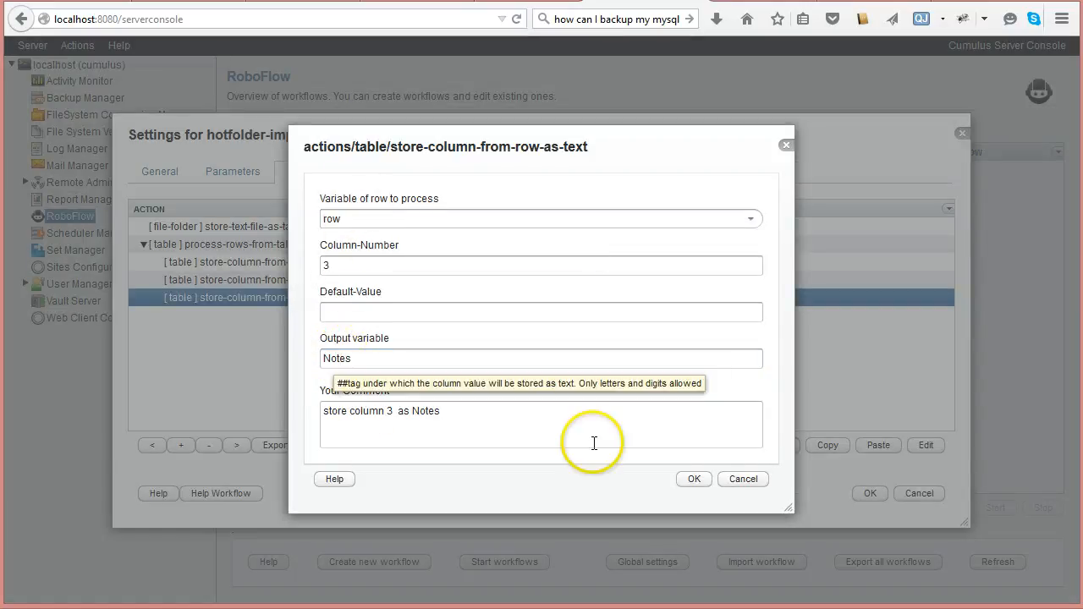
left_click(755, 479)
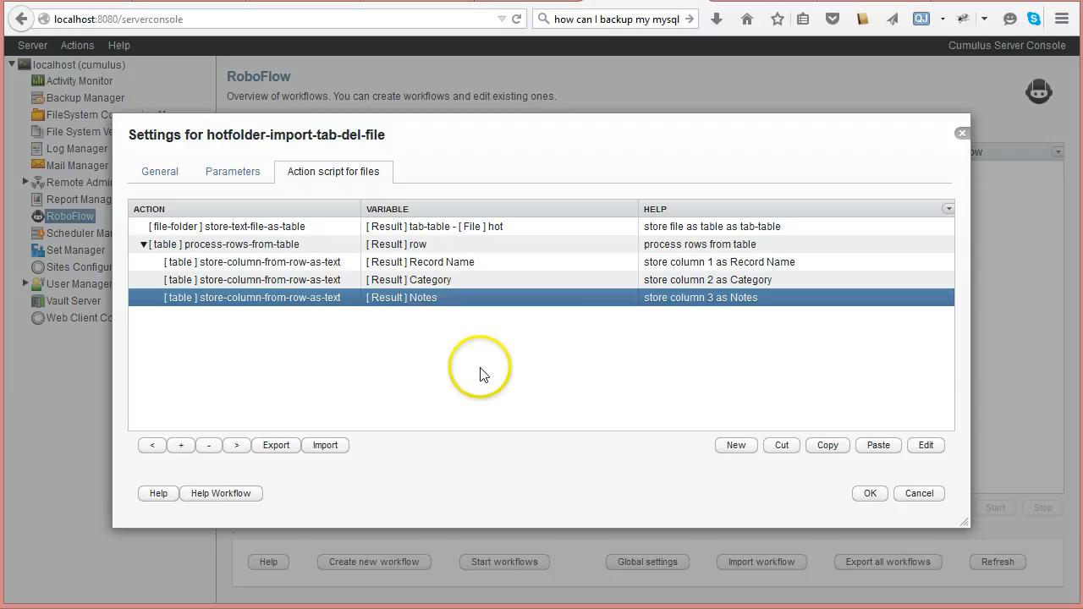
left_click(413, 243)
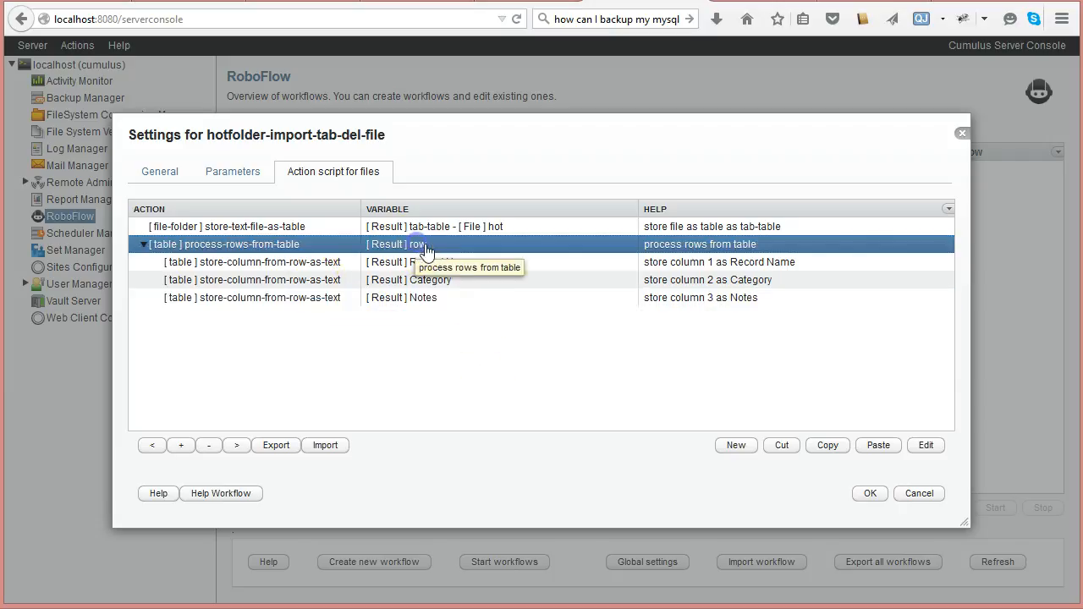
left_click(488, 398)
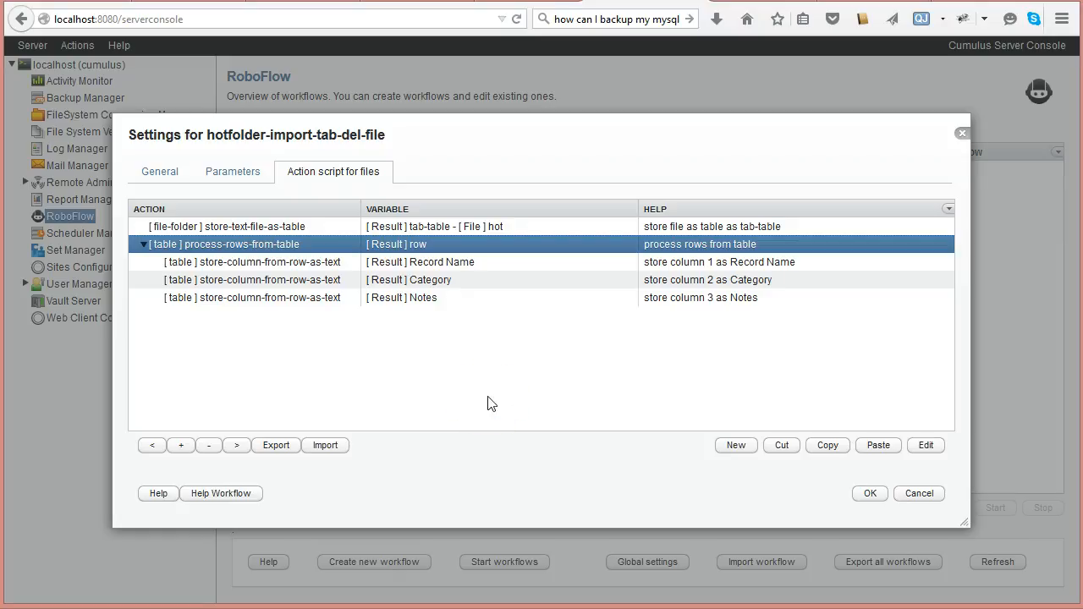
left_click(320, 296)
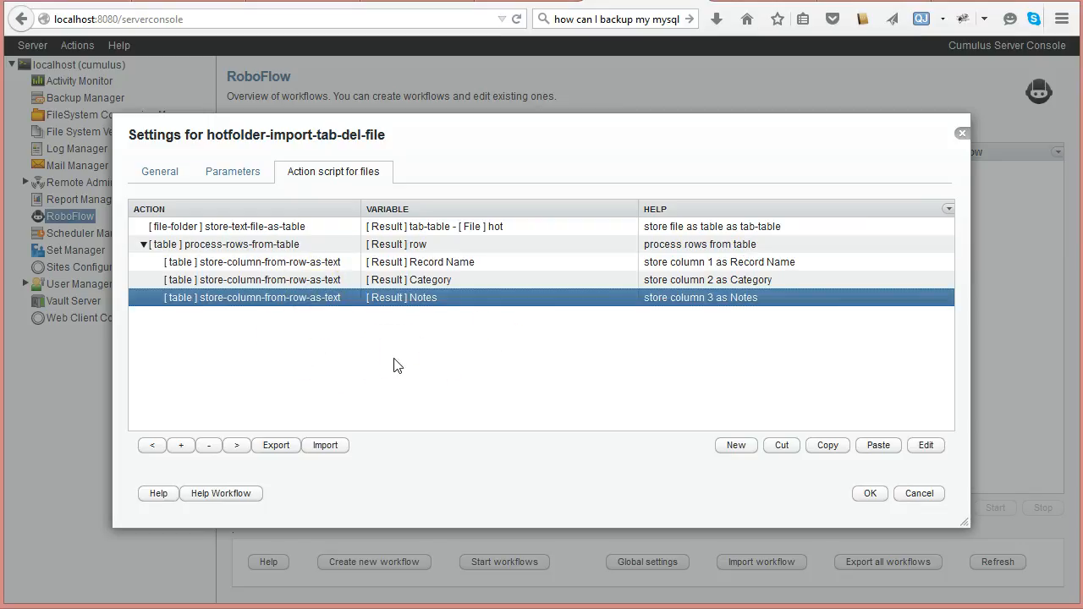
left_click(325, 265)
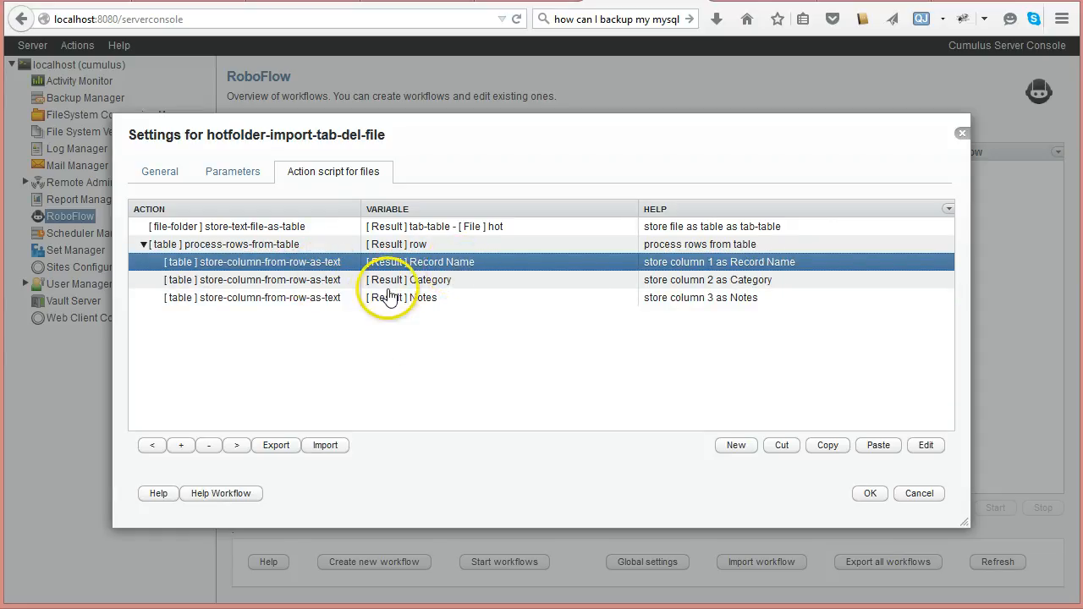
left_click(320, 299)
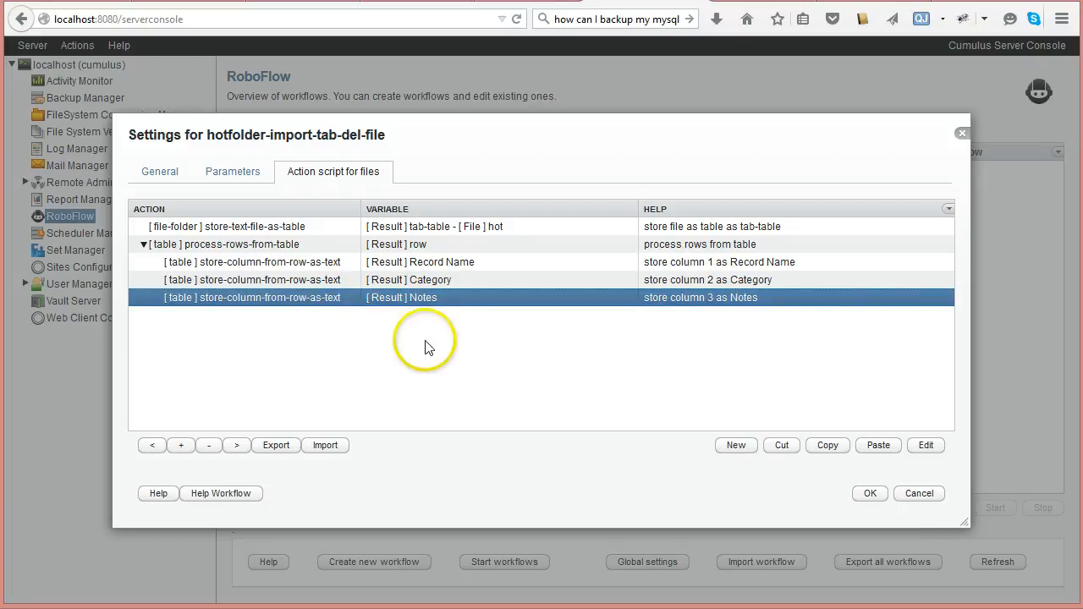
Add an open-catalog action from the cumulus-catalog category directly after the store-text-file-as-table action.
left_click(253, 232)
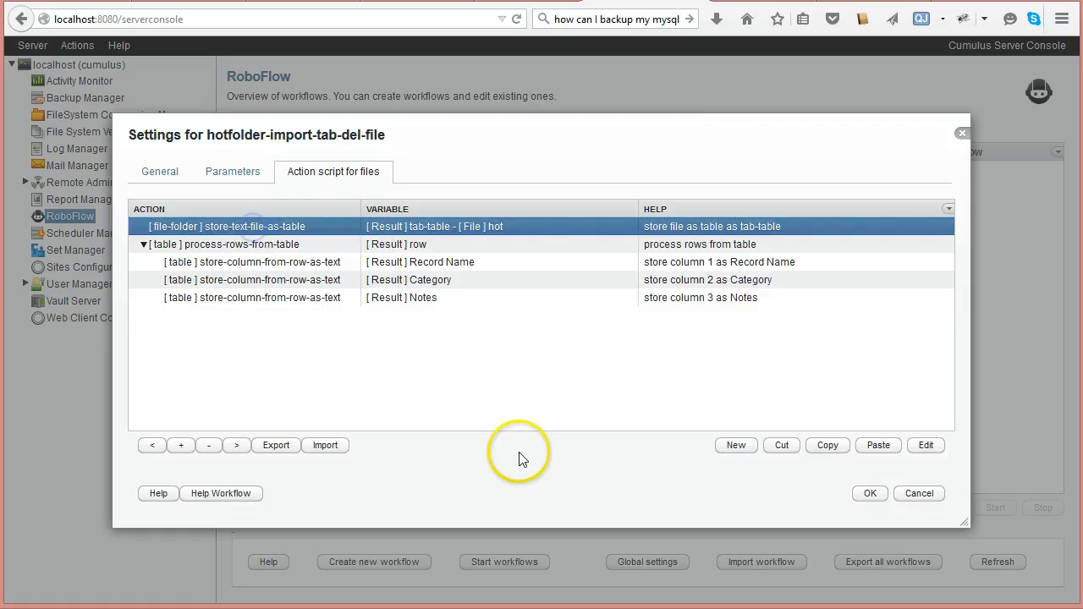
left_click(738, 448)
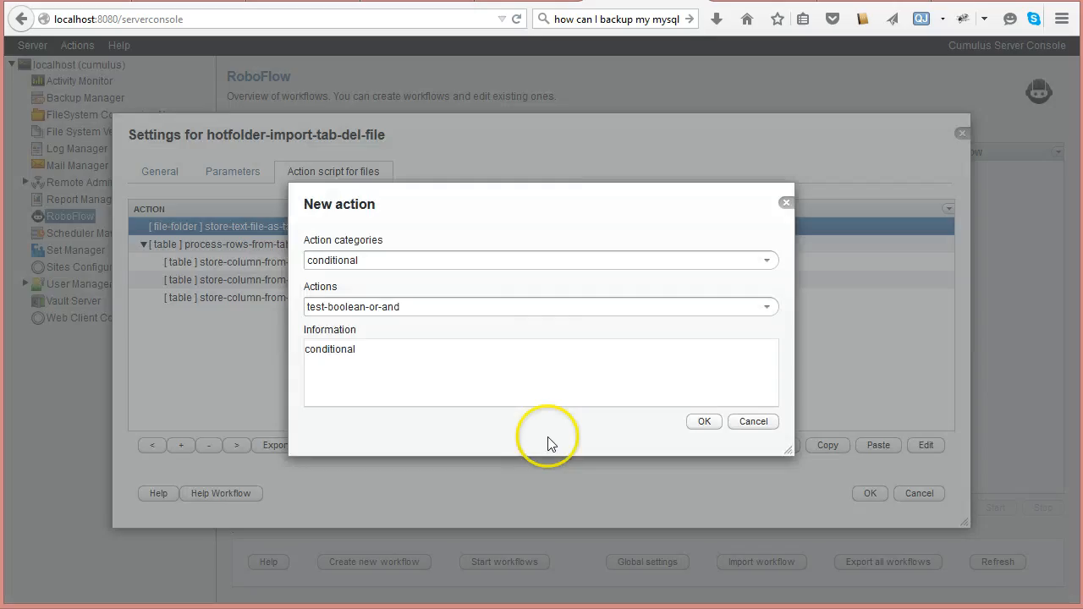
left_click(766, 262)
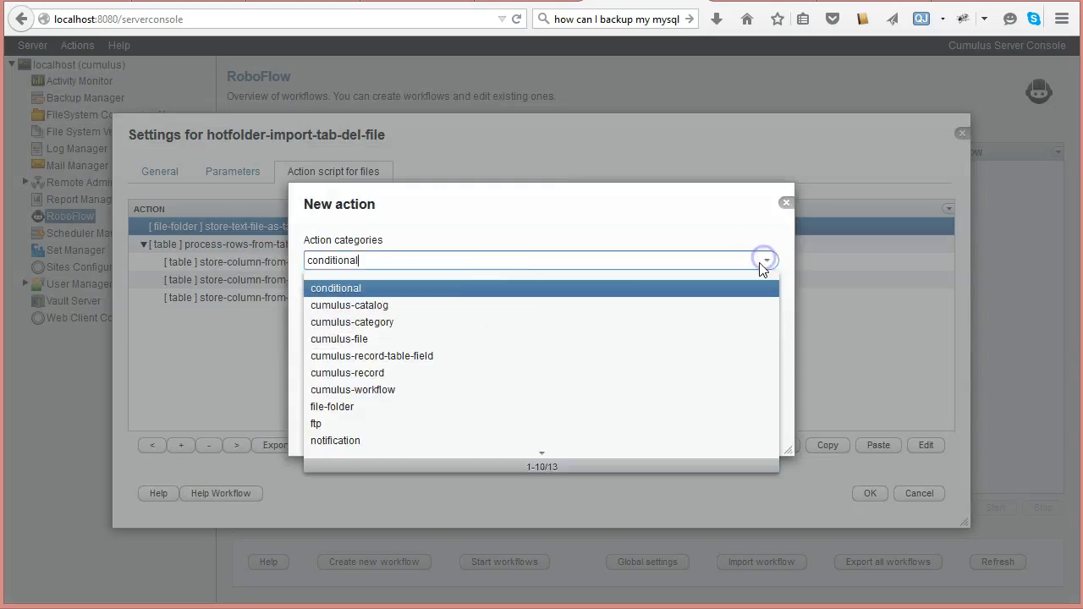
left_click(398, 306)
left_click(768, 308)
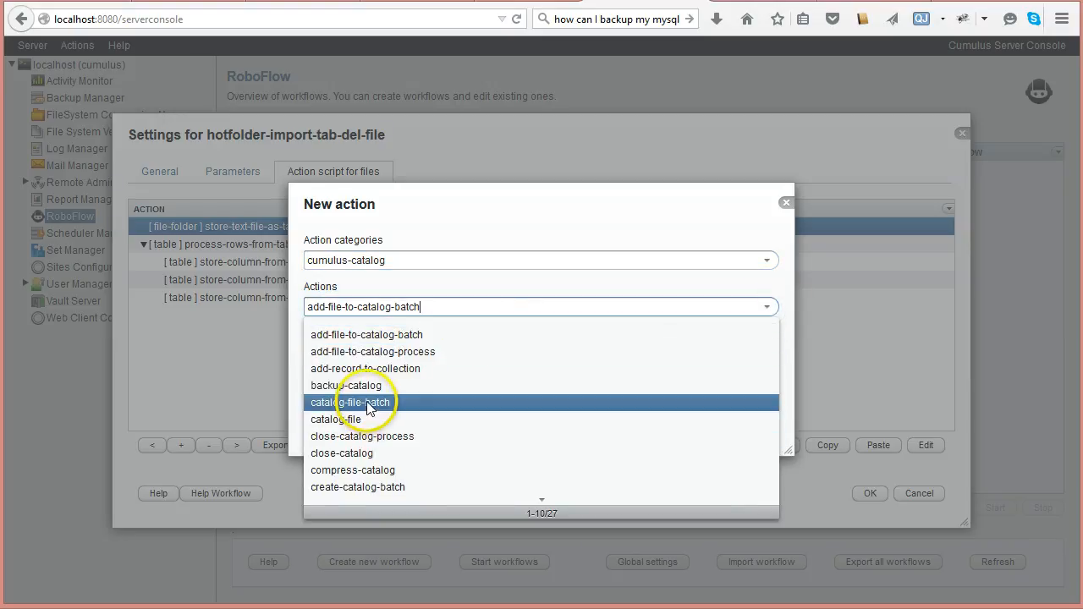
scroll(367, 400, "down", 2)
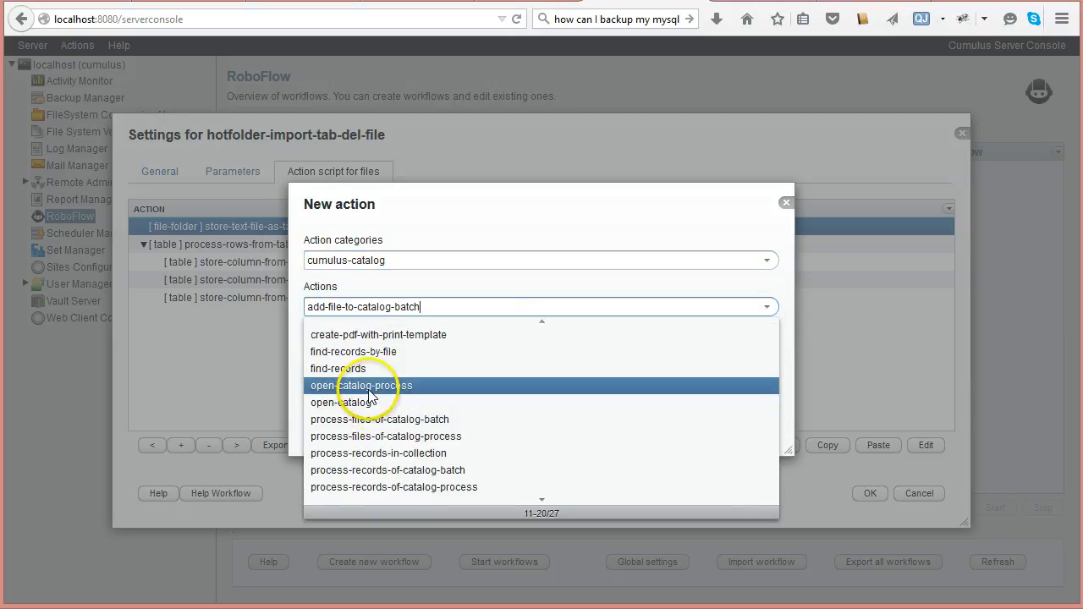
left_click(359, 402)
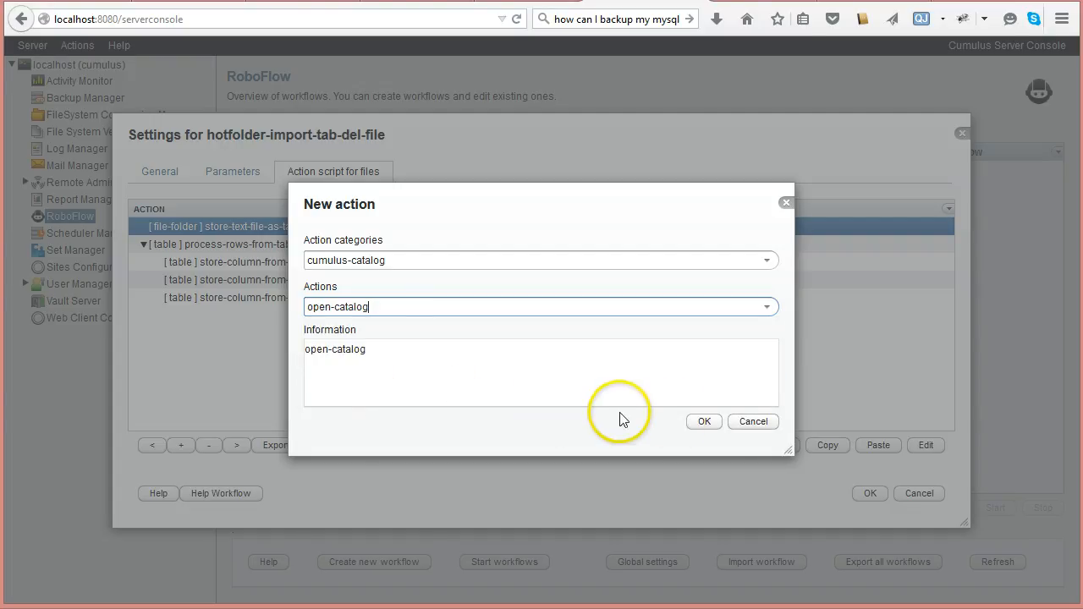
left_click(702, 423)
Choose Sample Catalog as the catalog to open and name the output variable Sample Catalog.
left_click(751, 266)
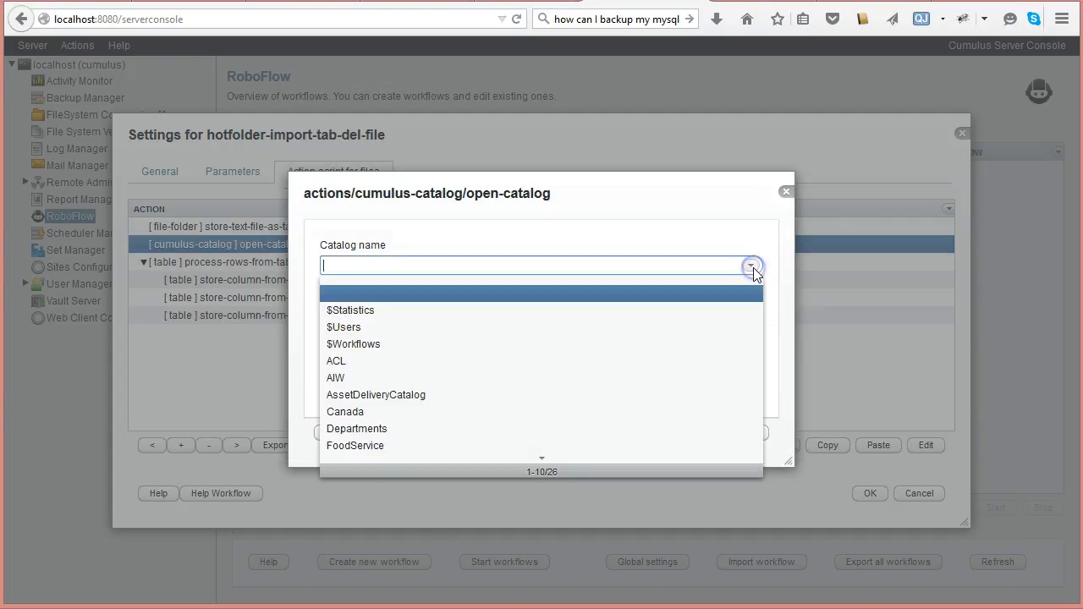
scroll(418, 414, "down", 2)
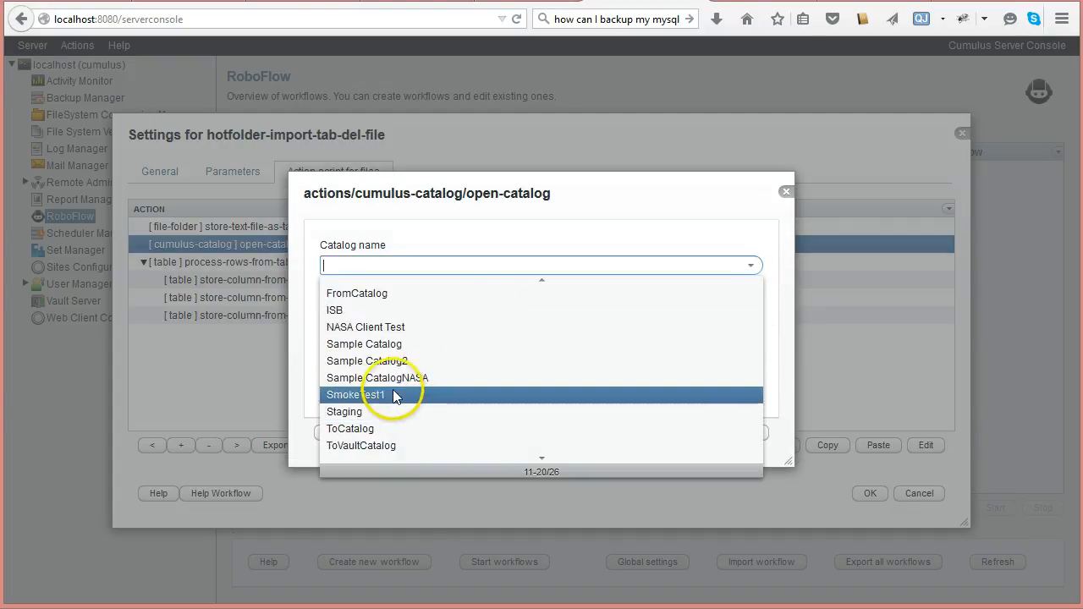
left_click(384, 350)
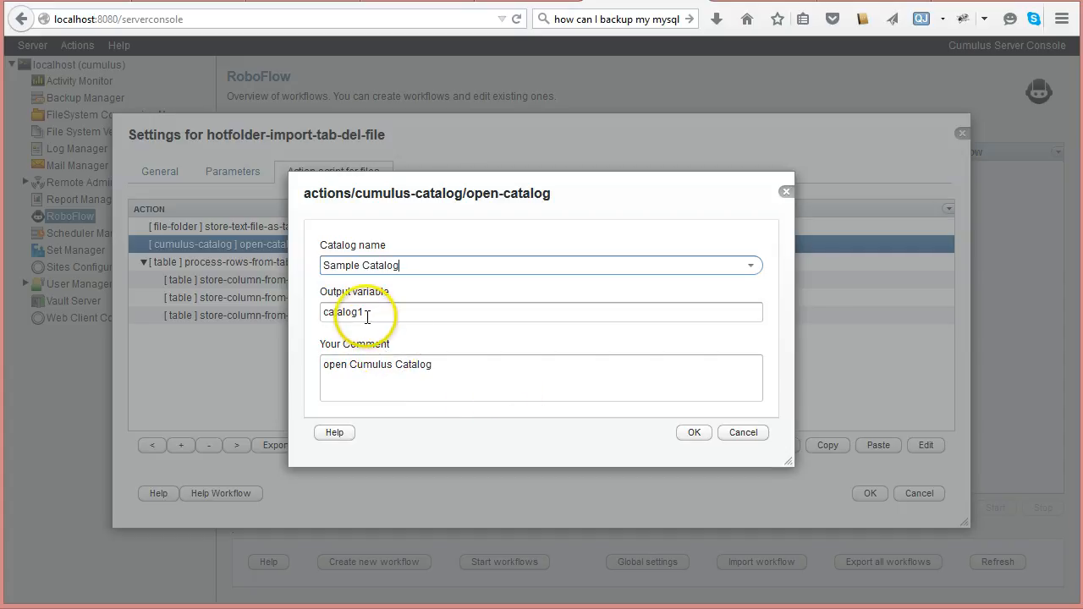
left_click(326, 266)
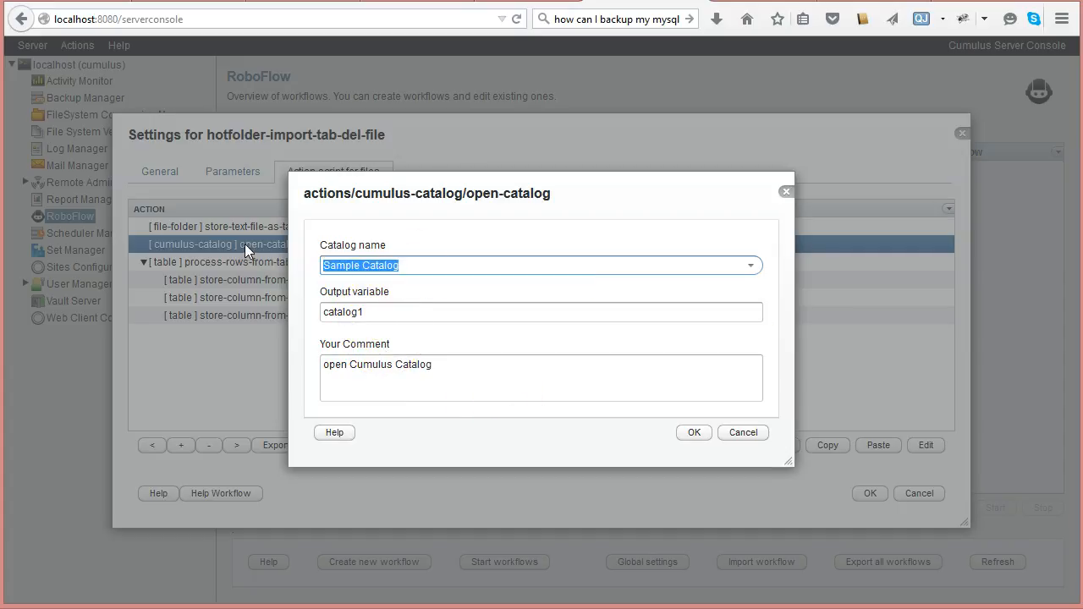
left_click(380, 319)
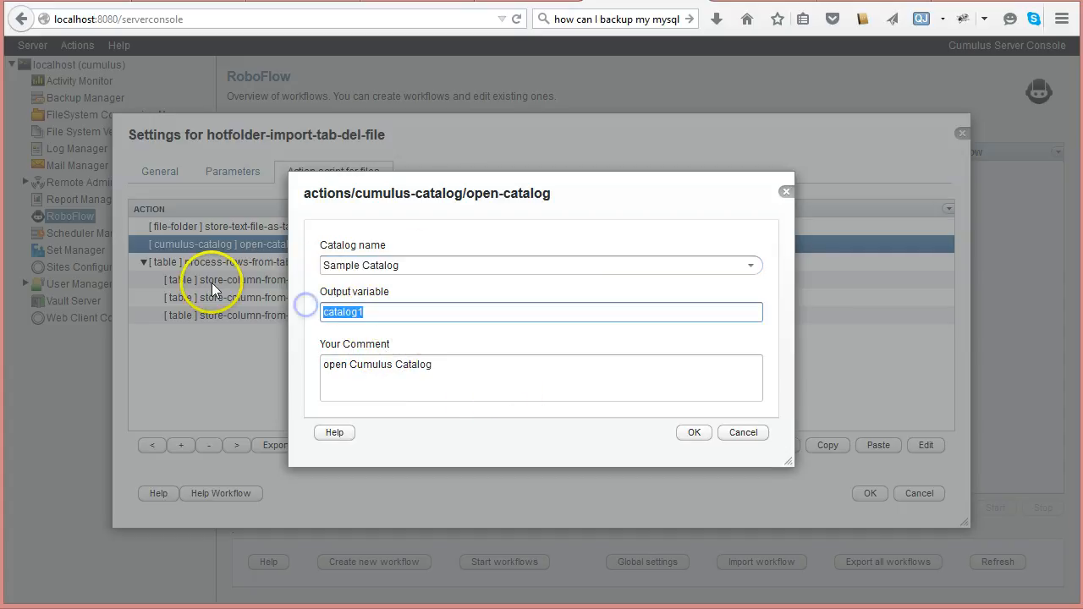
type("Sample Catalog")
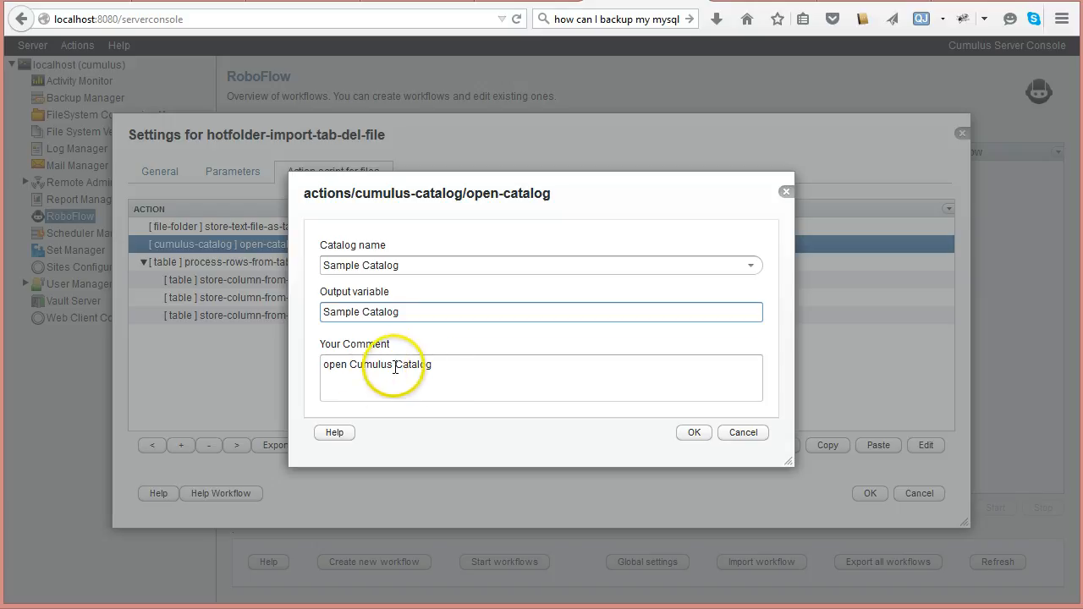
Change the open-catalog action's comment to "open Sample Catalog" and save the action.
left_click_drag(350, 363, 428, 364)
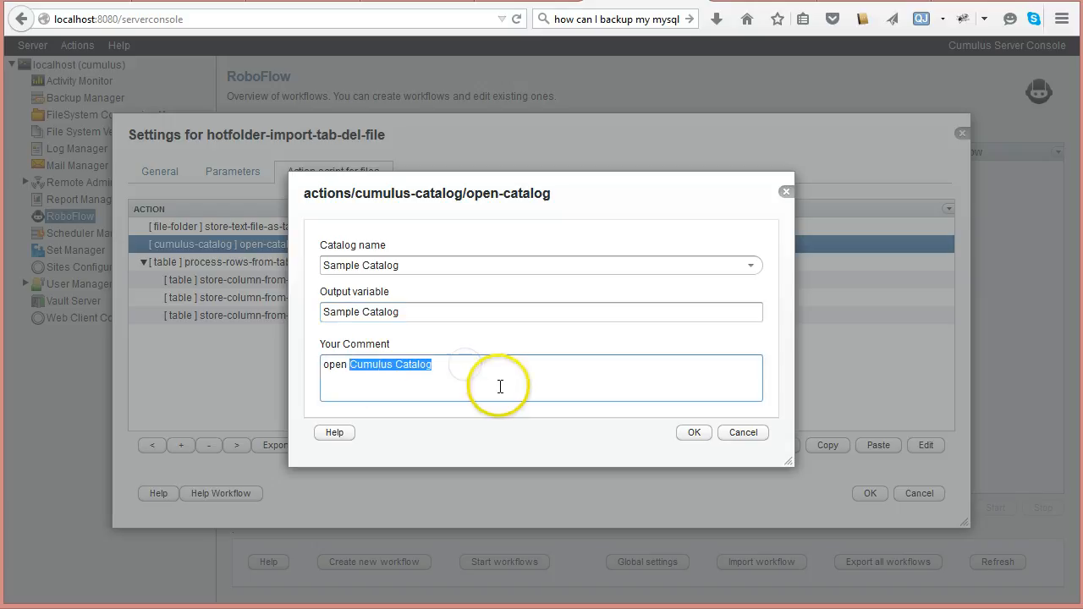
type("Sample Catalog")
left_click(693, 434)
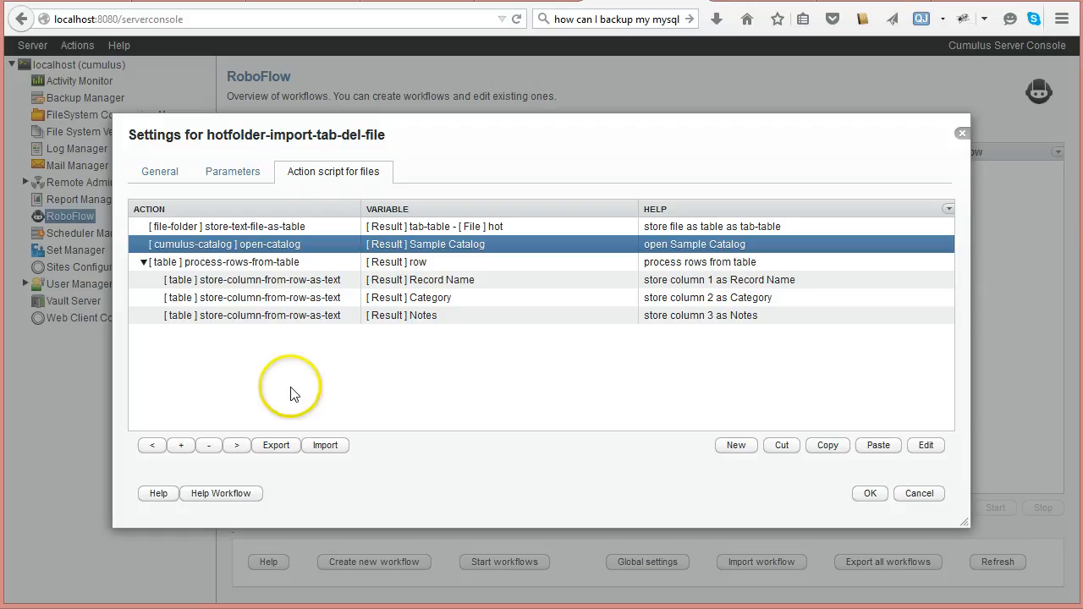
Add a close-catalog action from the cumulus-catalog category after the collapsed process-rows-from-table action.
left_click(143, 262)
left_click(169, 266)
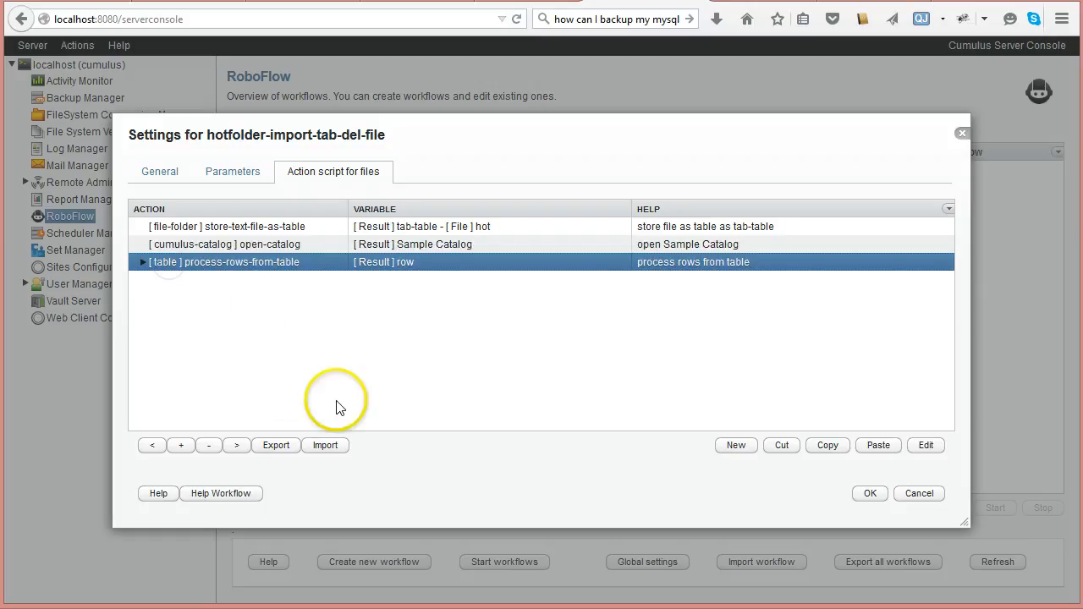
left_click(729, 446)
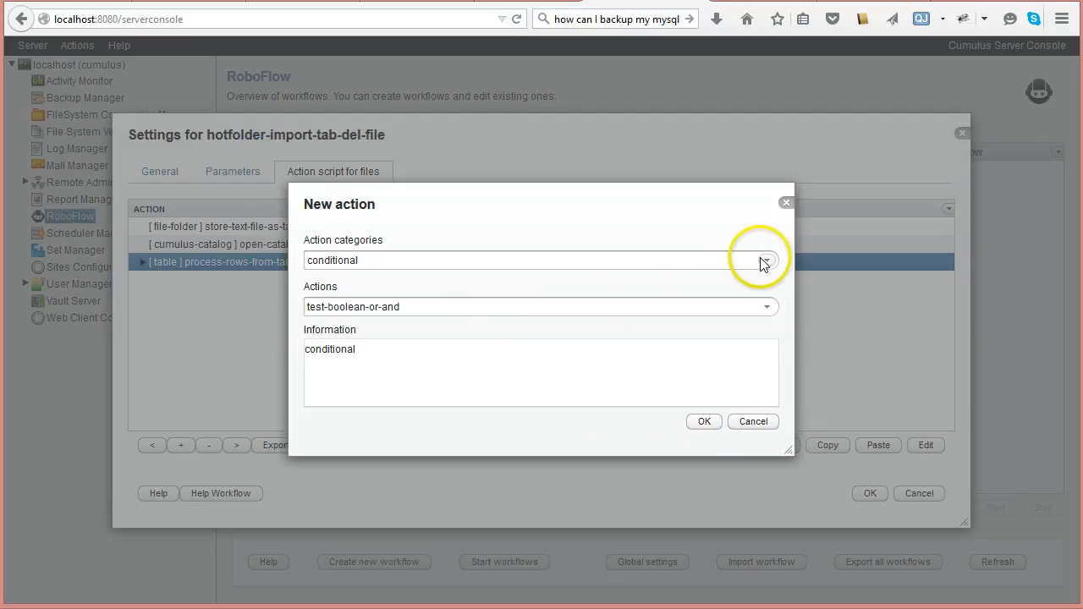
left_click(767, 259)
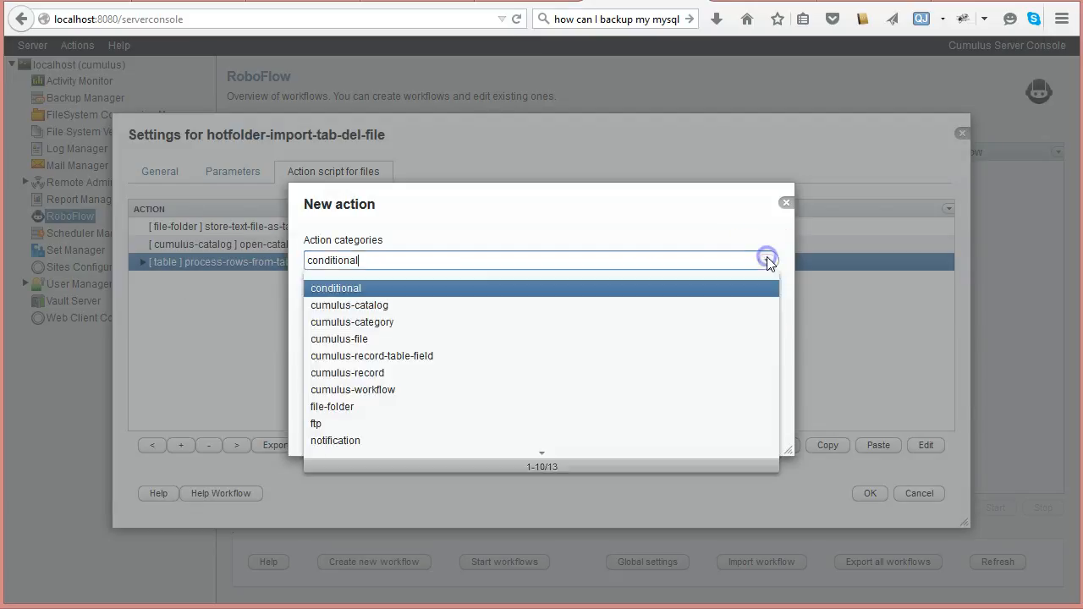
left_click(386, 304)
left_click(765, 307)
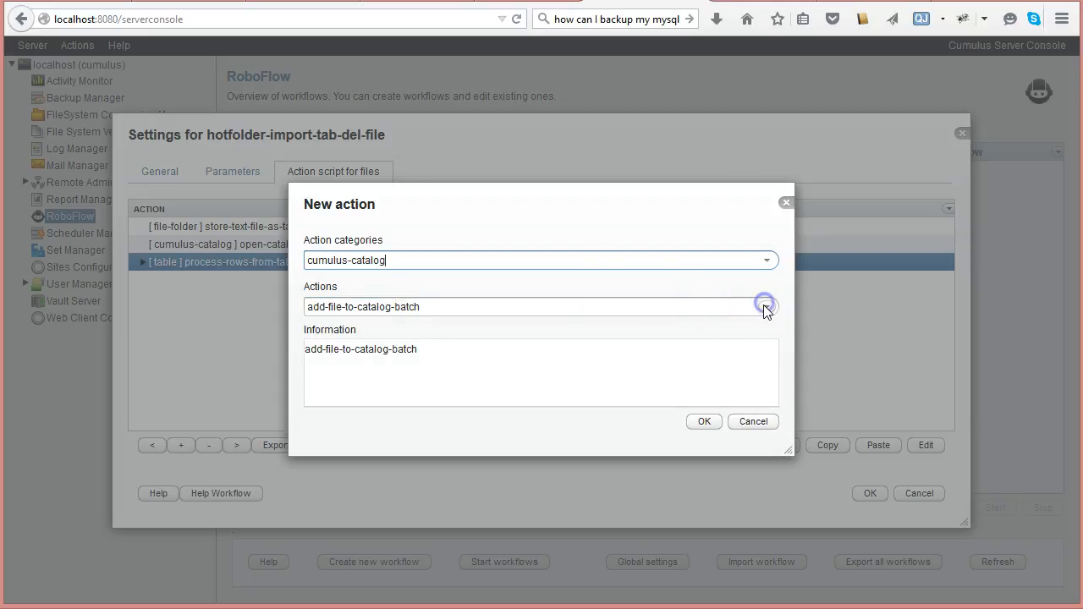
left_click(357, 453)
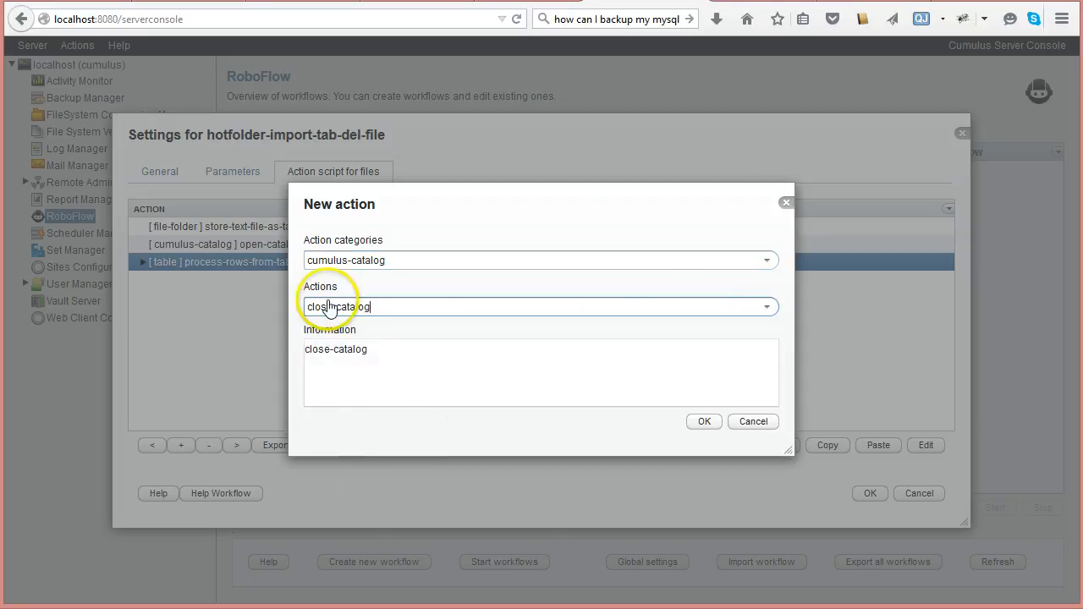
left_click(703, 422)
Set the close-catalog action's catalog variable to Sample Catalog, change its comment to "close Sample Catalog", and save it.
left_click(749, 289)
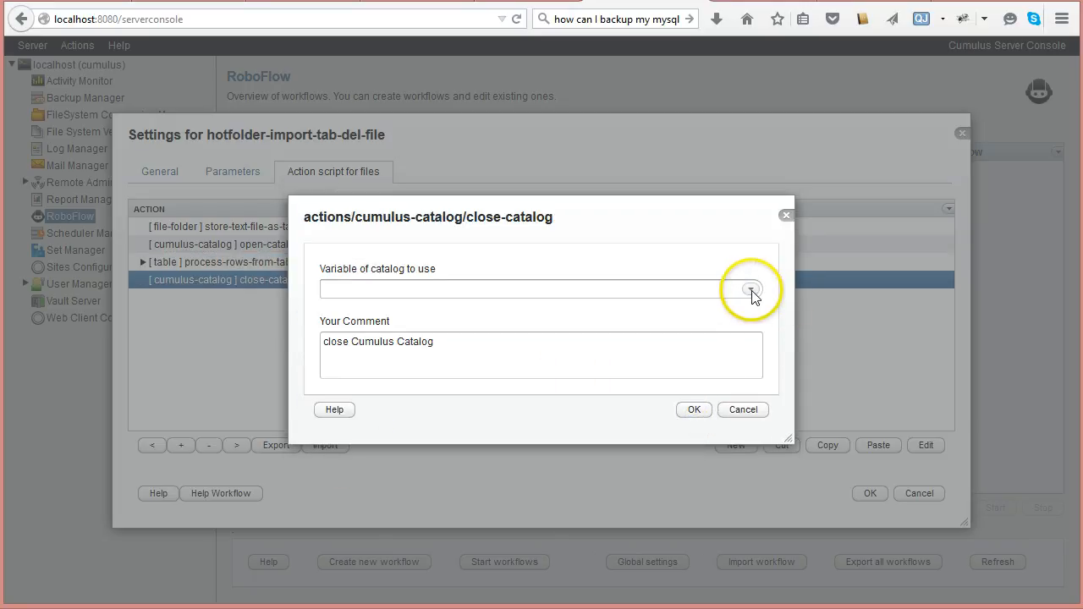
left_click(357, 327)
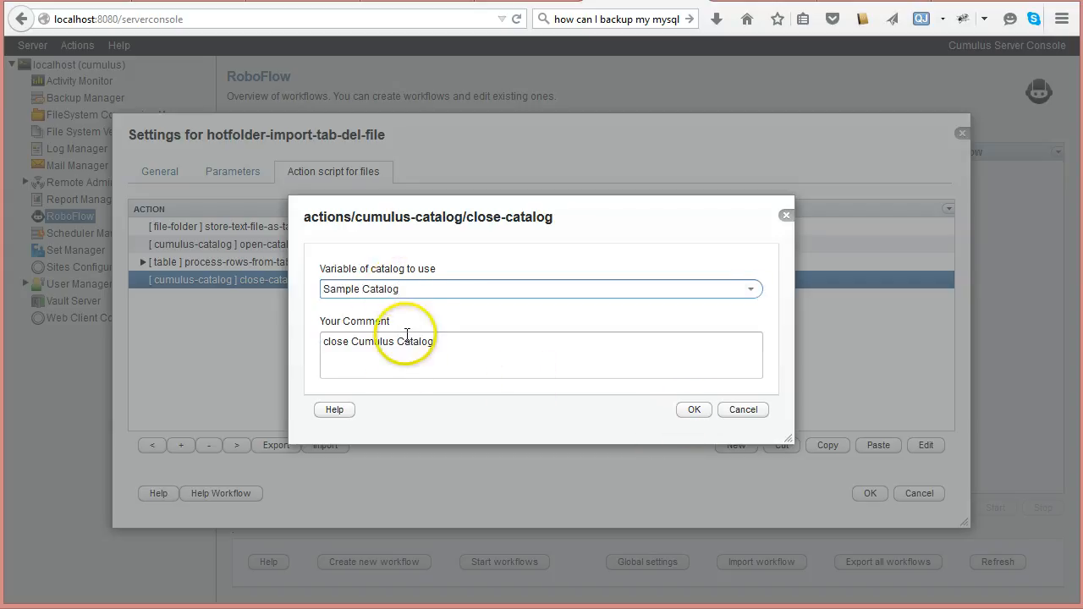
left_click_drag(356, 345, 483, 346)
type("Sample Catalog")
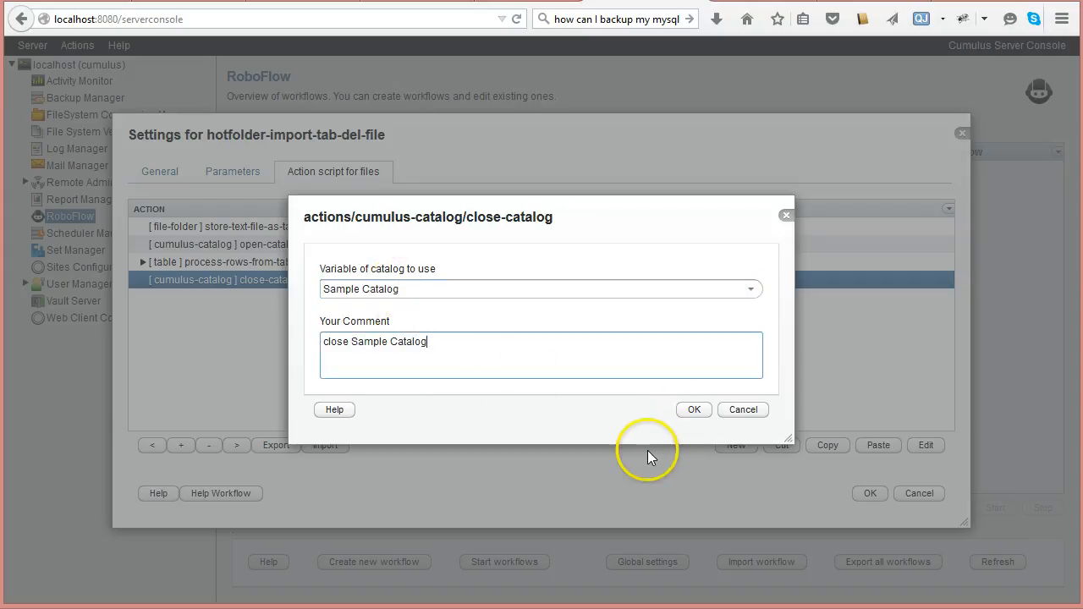
left_click(694, 410)
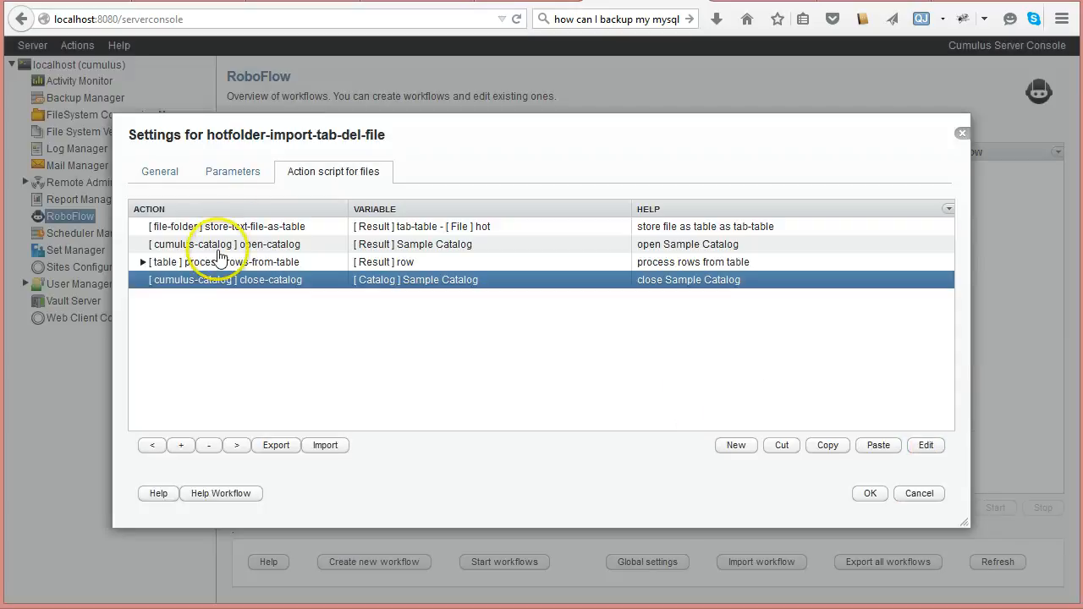
Add a find-records action from the cumulus-catalog category after the Notes column action inside process-rows-from-table.
left_click(142, 262)
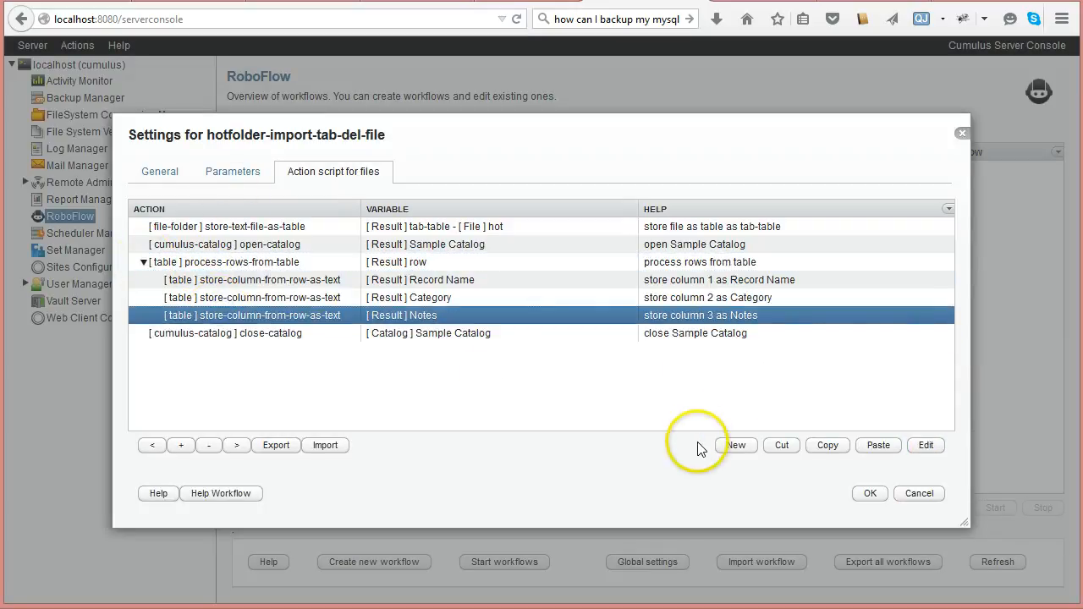
left_click(736, 446)
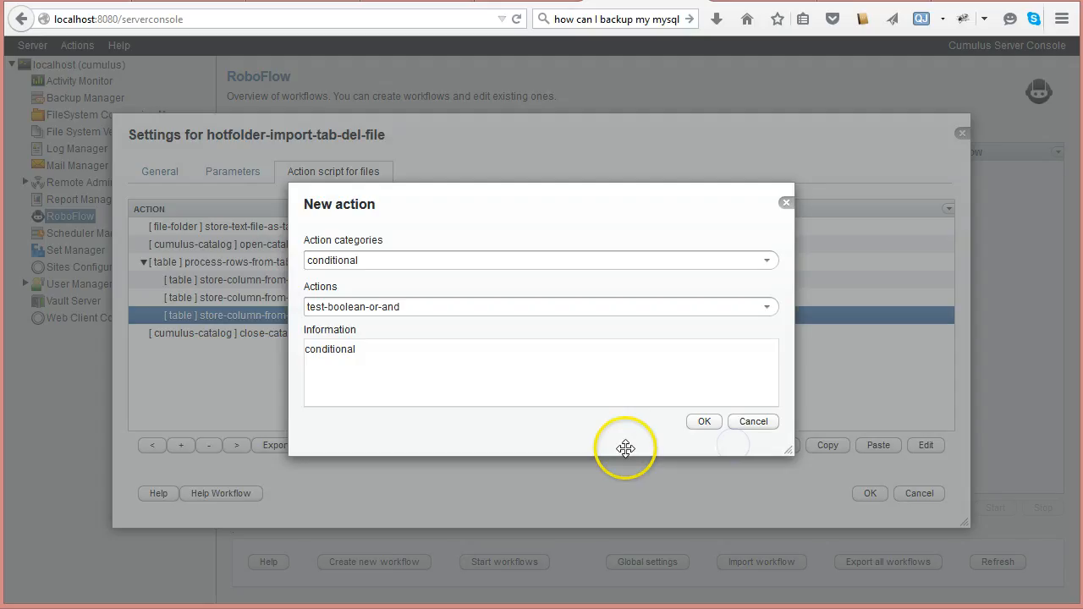
left_click(767, 262)
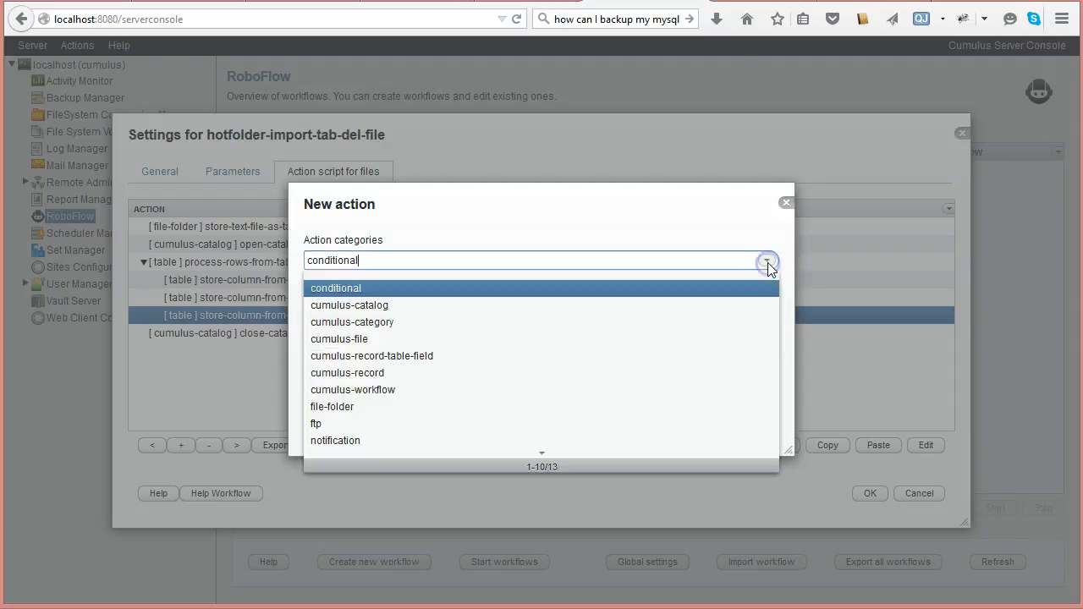
left_click(362, 313)
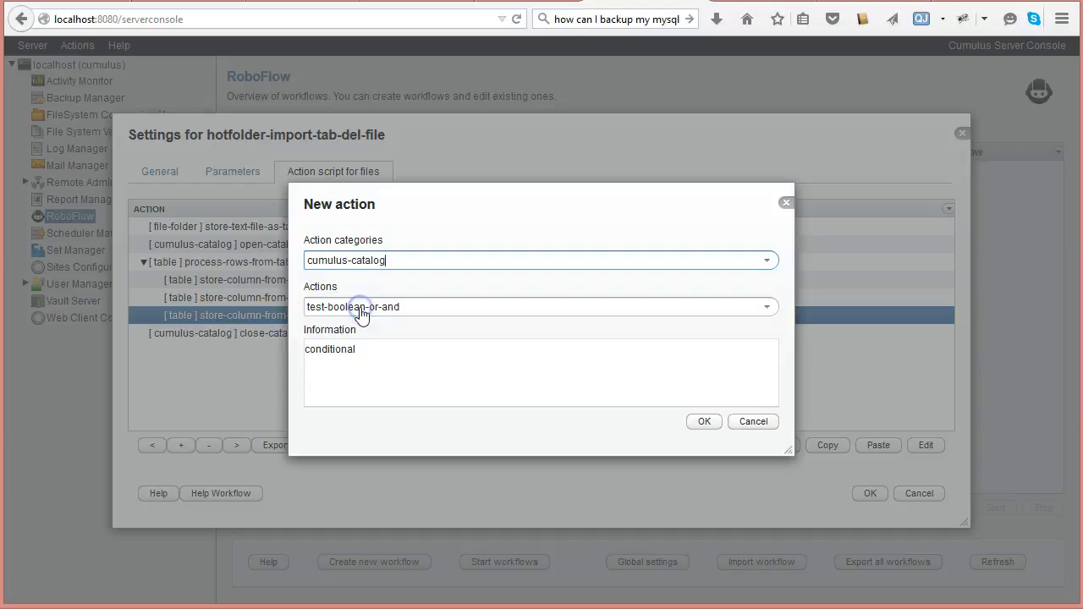
left_click(766, 308)
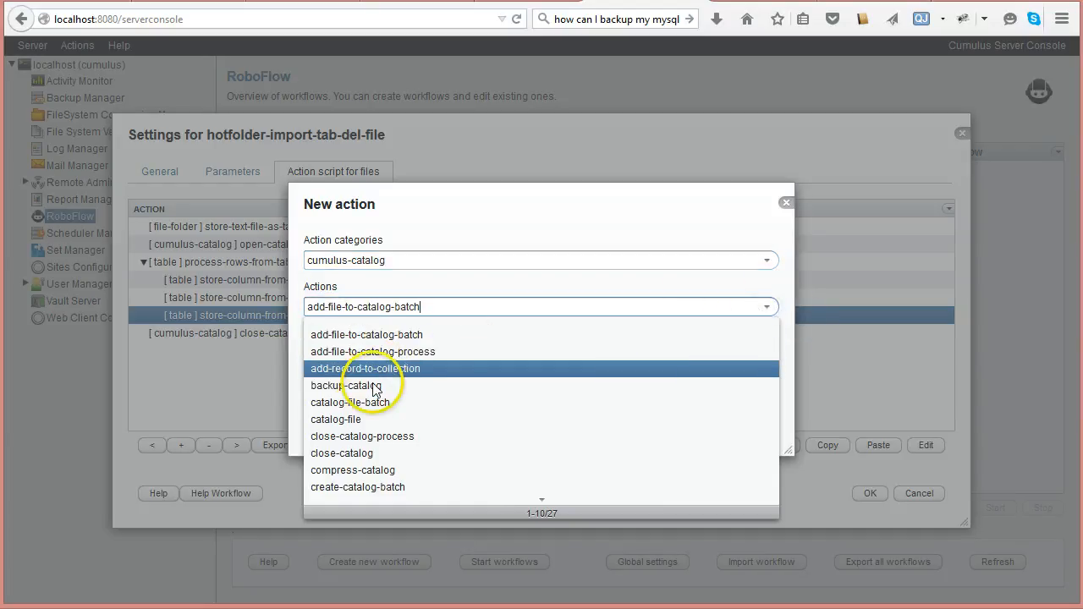
scroll(334, 398, "down", 1)
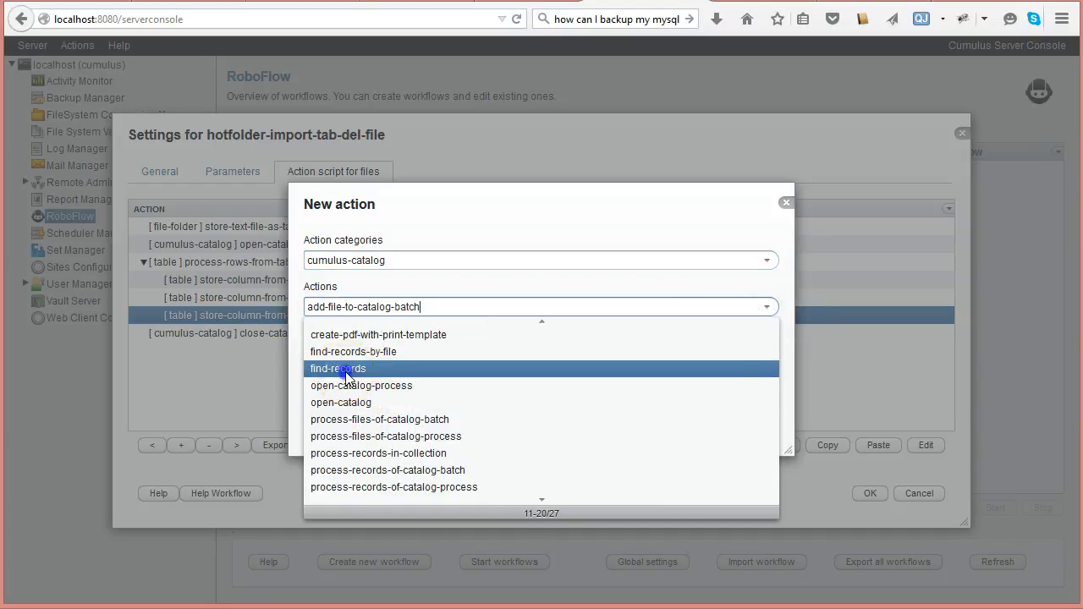
left_click(346, 373)
left_click(704, 423)
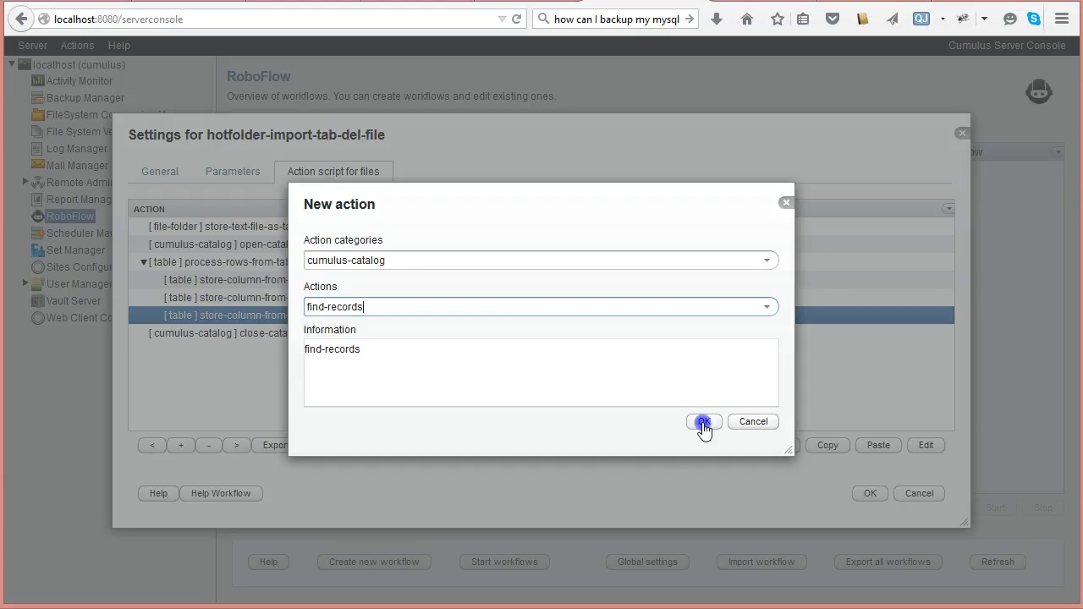
Set find-records to use Sample Catalog with the record query ("Record Name" == "#TAG(Record Name)TAG#"), inserting the stored Record Name tag.
left_click(750, 245)
left_click(424, 277)
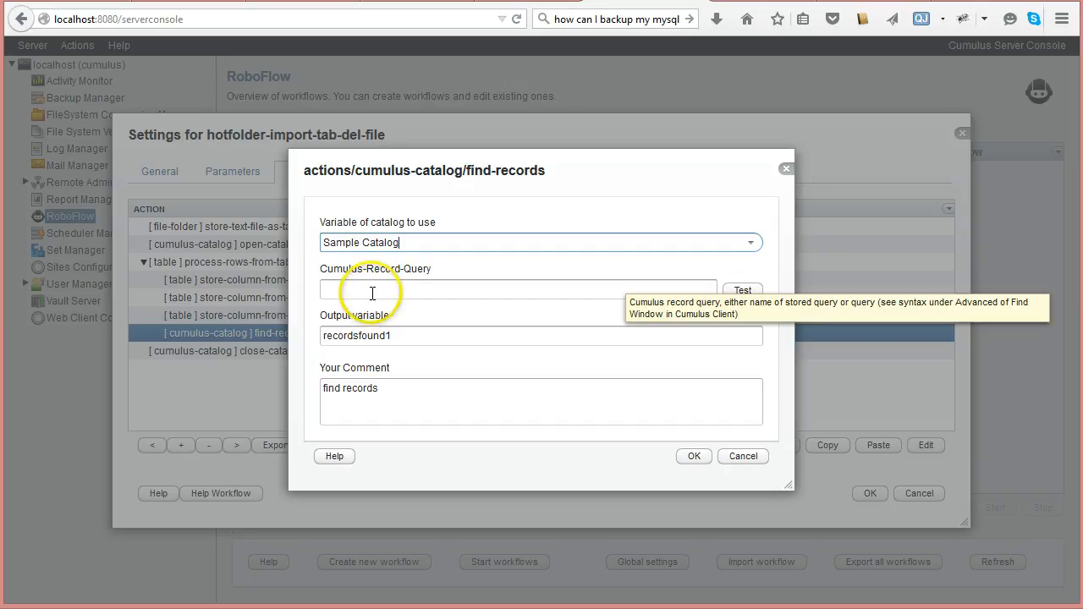
left_click(372, 292)
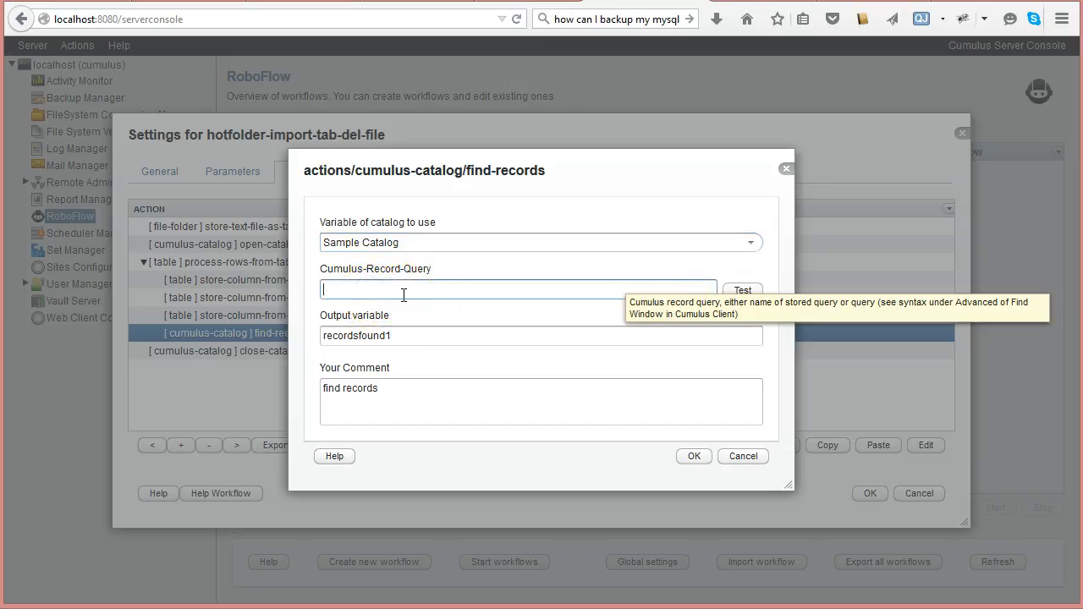
type("(\"R")
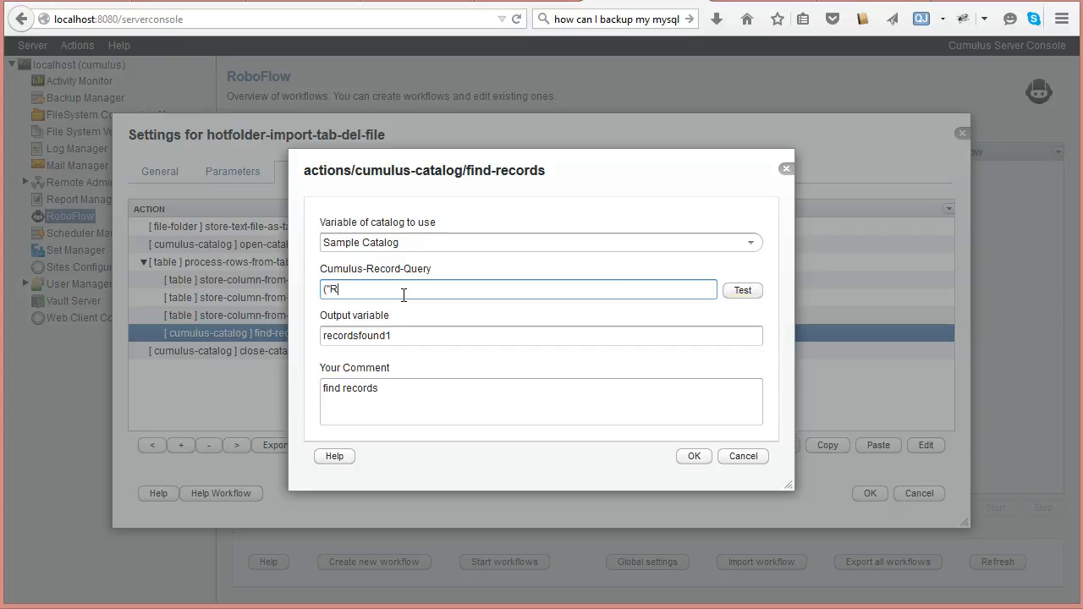
type("ecord Name\" == \"##")
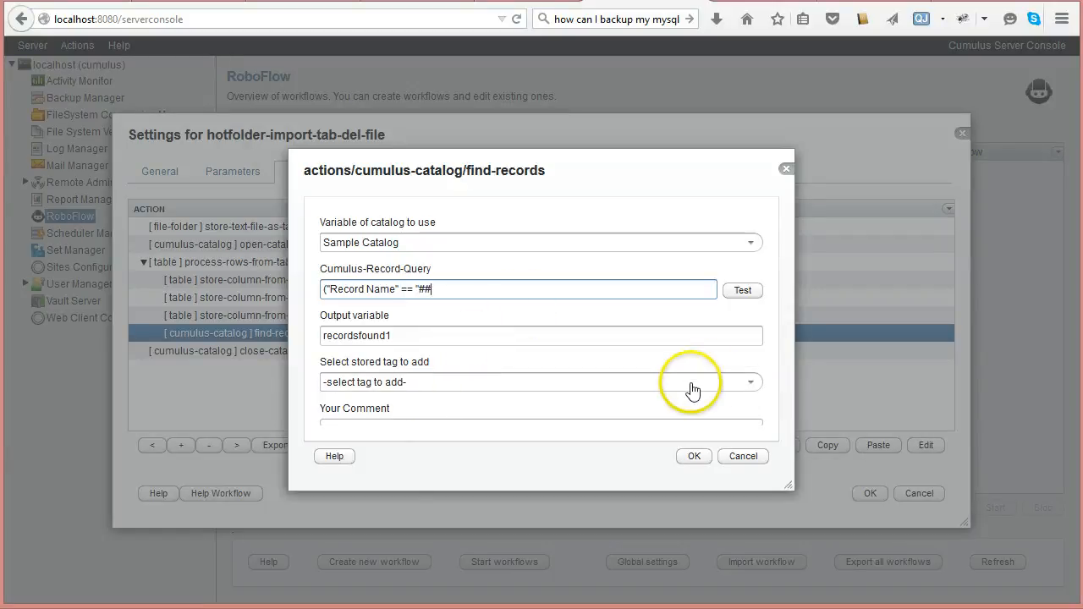
left_click(751, 382)
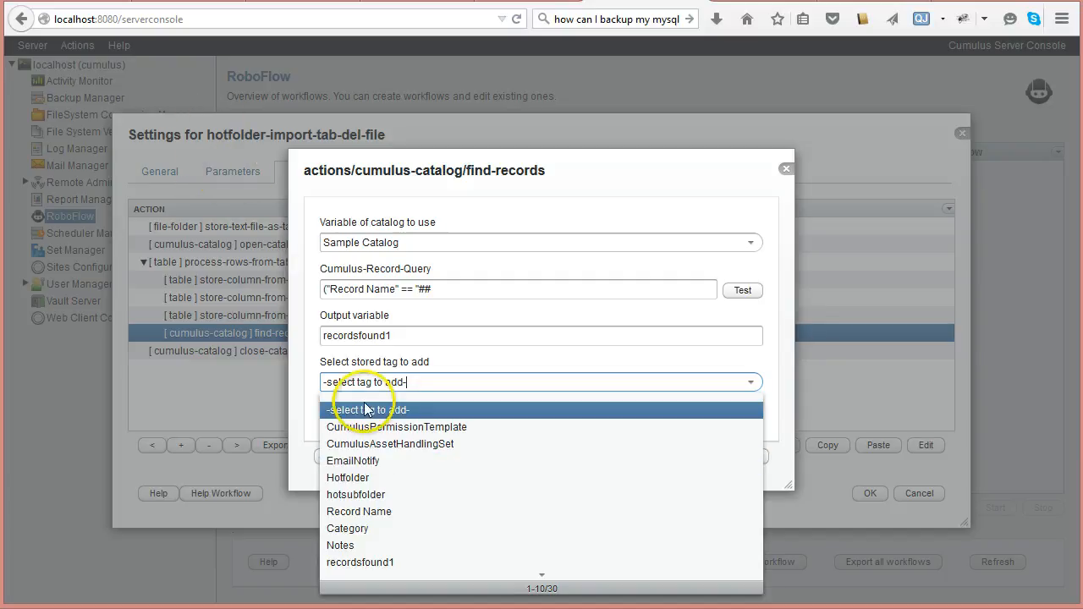
left_click(375, 512)
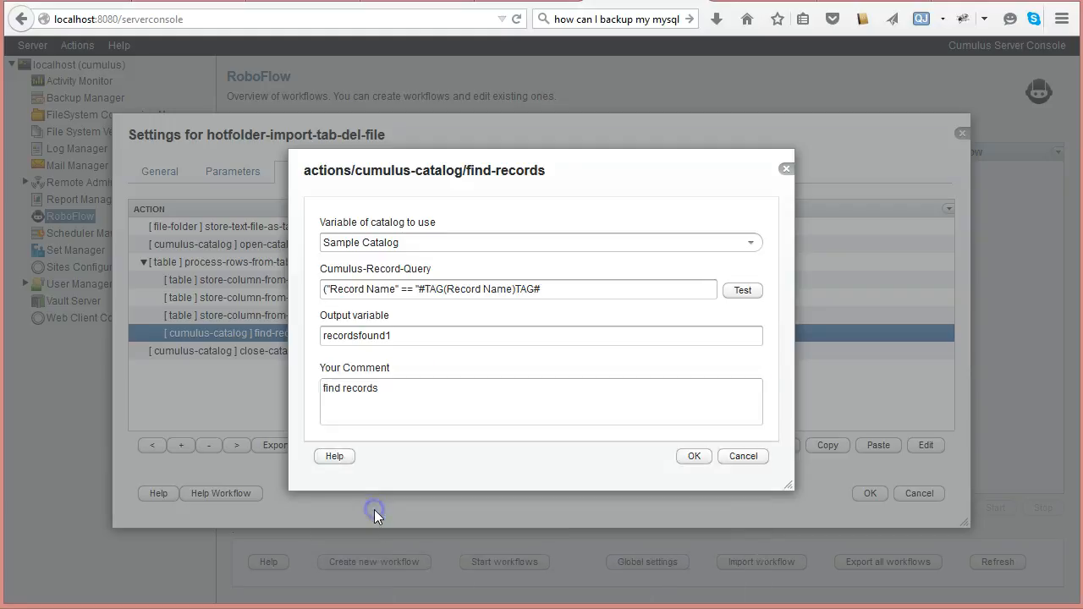
left_click(541, 290)
type("\")")
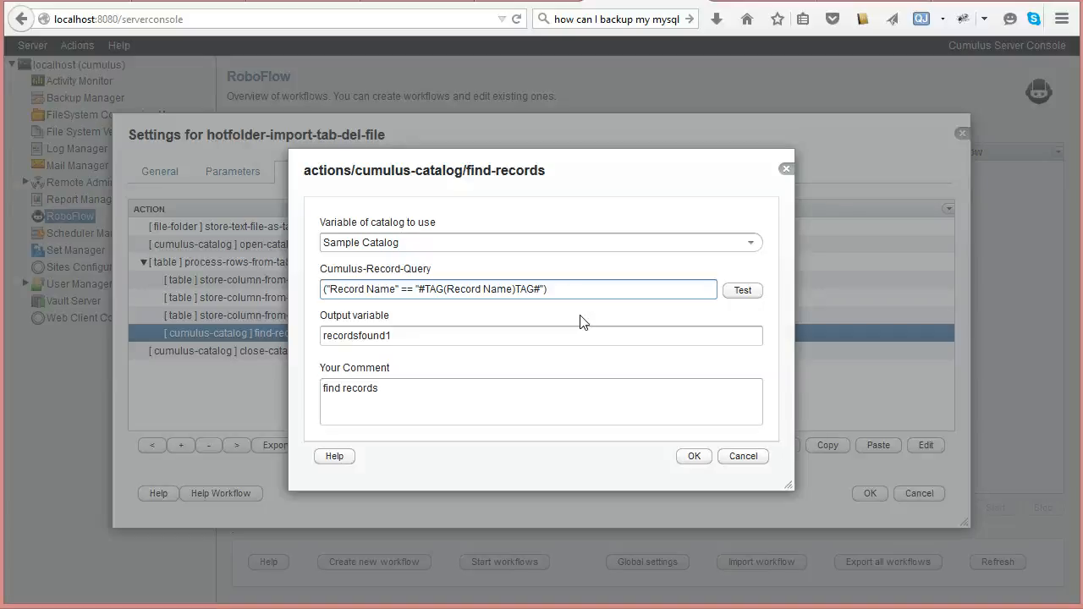
left_click_drag(479, 161, 786, 206)
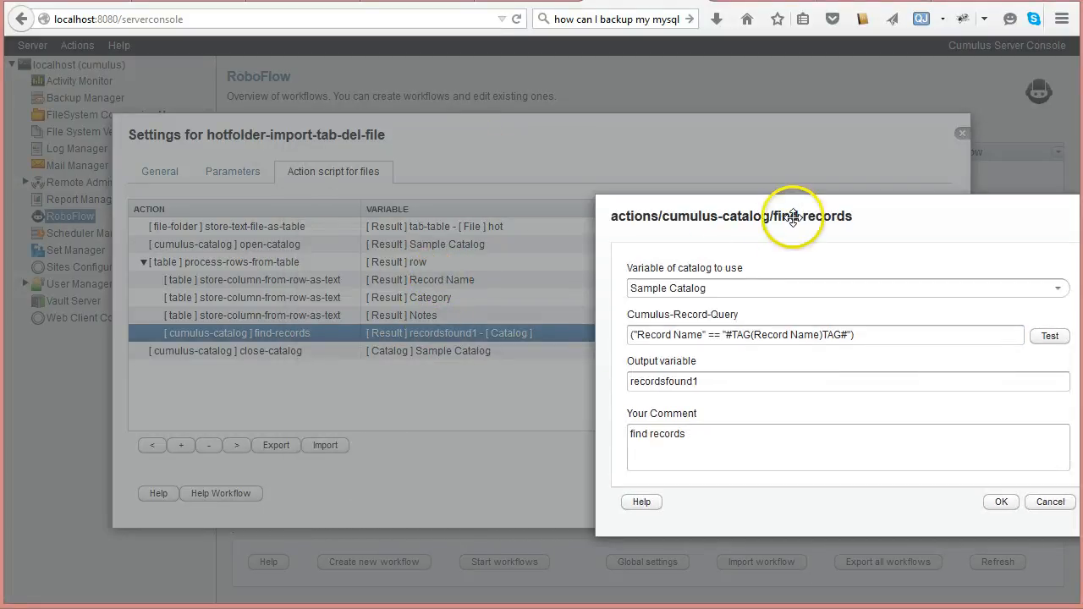
left_click_drag(786, 214, 457, 141)
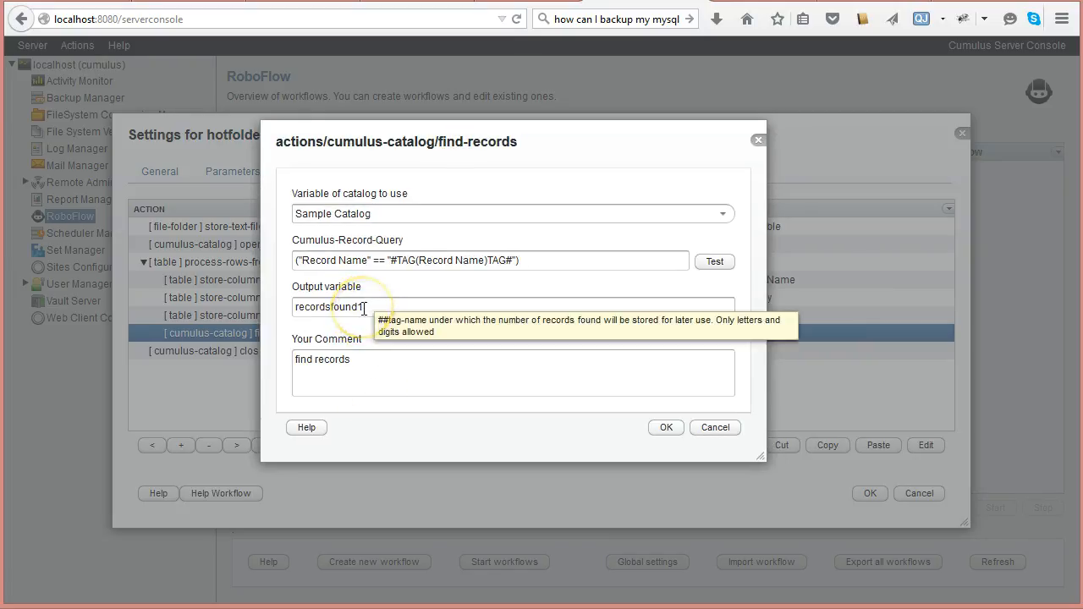
left_click(591, 259)
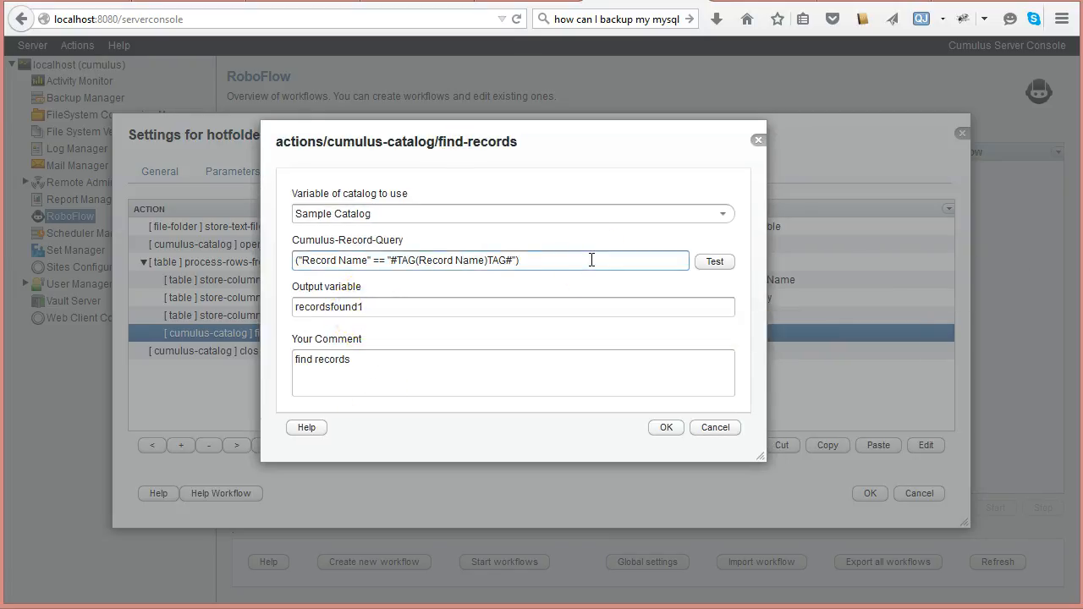
type("row[1")
key("shift+Left")
key("shift+Left")
key("shift+Left")
key("shift+Left")
key("shift+Left")
key("shift+Left")
key("shift+Left")
key("shift+Left")
key("shift+Left")
key("shift+Left")
key("shift+Left")
key("Right")
key("shift+Right")
key("shift+Right")
key("shift+Right")
key("shift+Right")
key("shift+Right")
key("shift+Right")
key("BackSpace")
key("BackSpace")
key("BackSpace")
key("BackSpace")
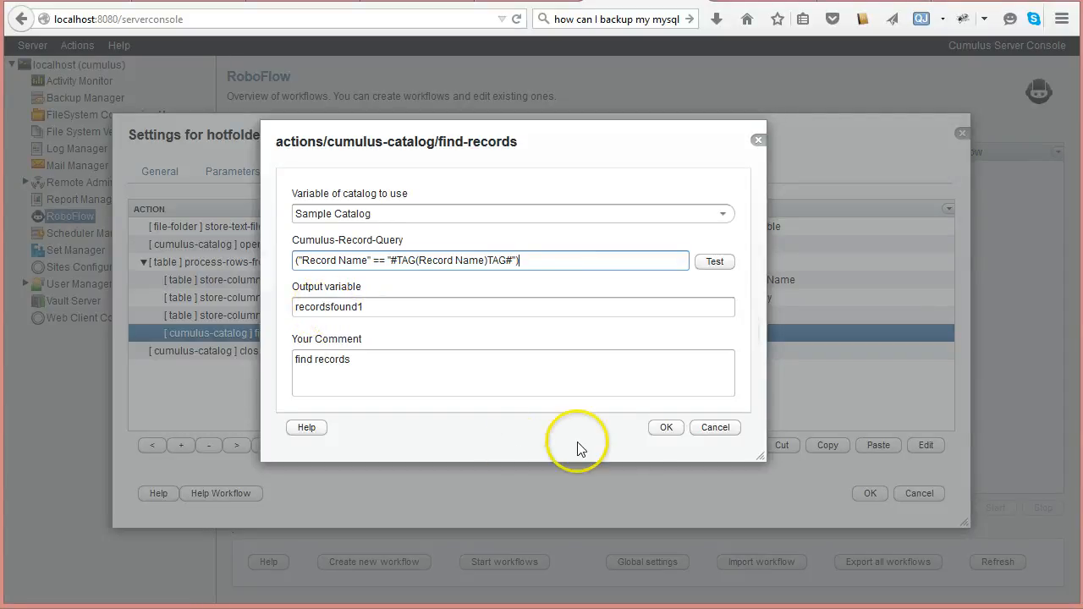
Save the find-records action and add a process-records-in-collection action from the cumulus-catalog category after it.
left_click(674, 431)
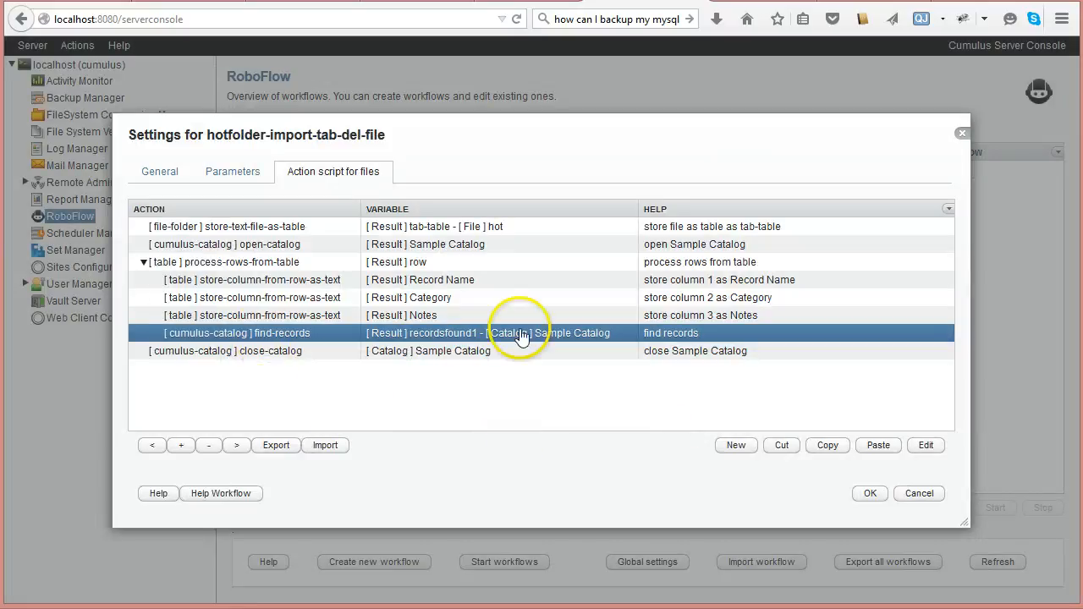
left_click(736, 446)
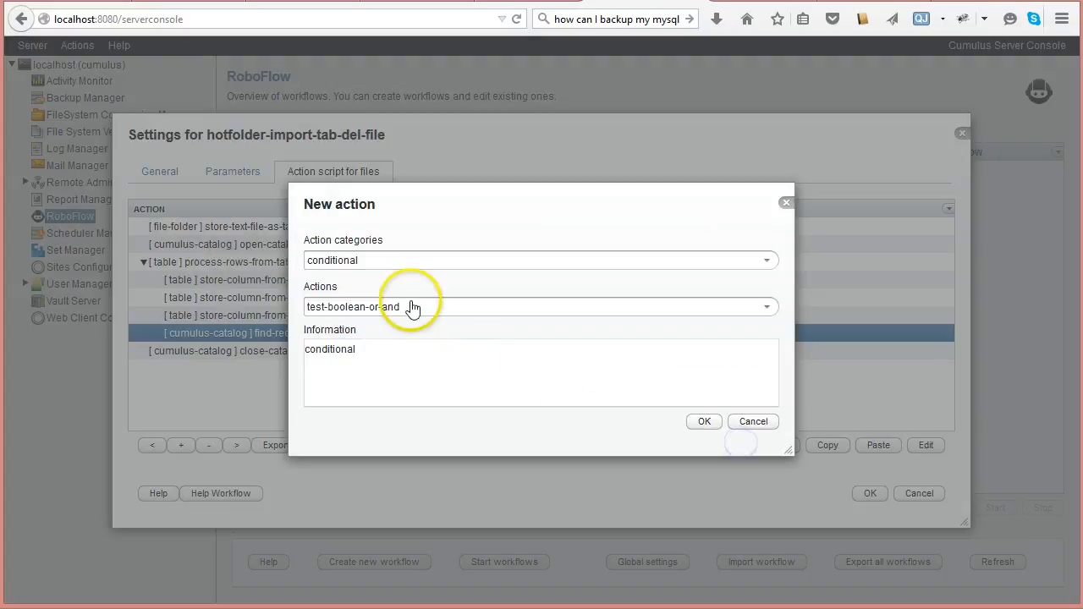
left_click(766, 261)
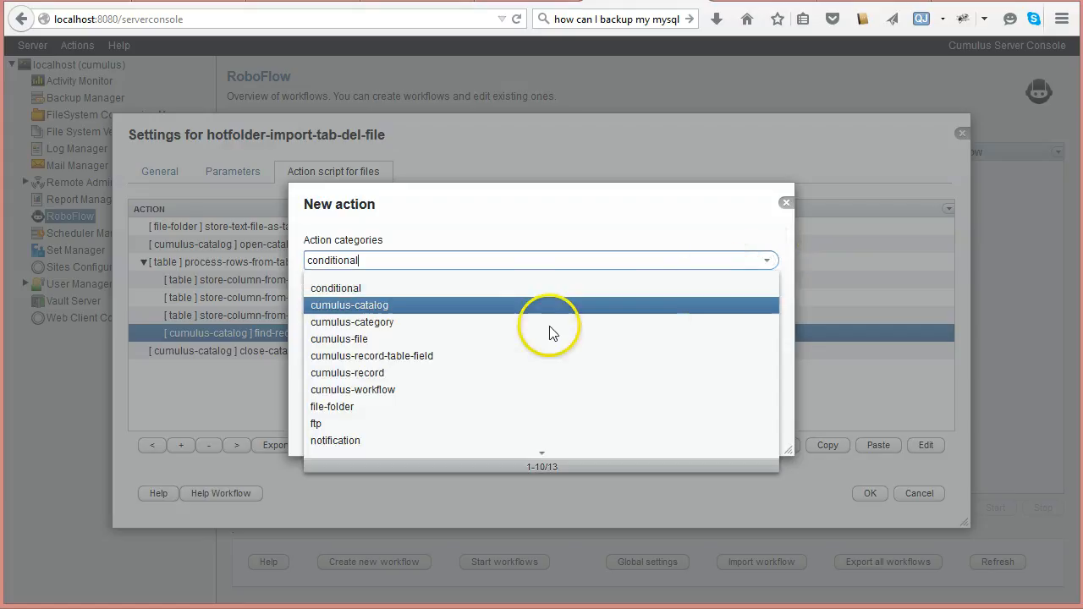
scroll(545, 334, "down", 2)
scroll(546, 334, "up", 2)
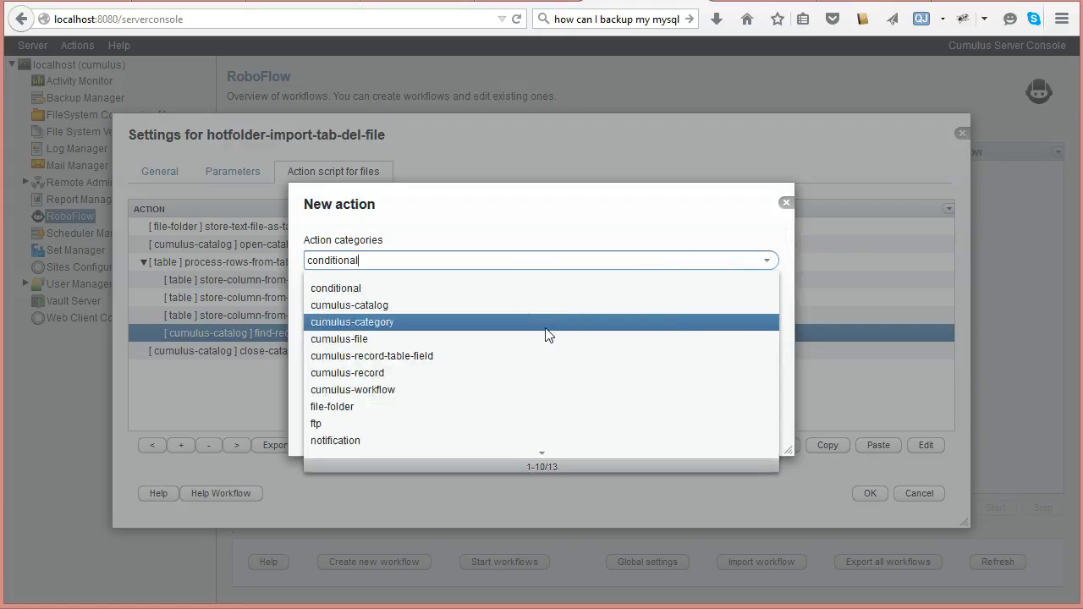
left_click(411, 305)
left_click(769, 308)
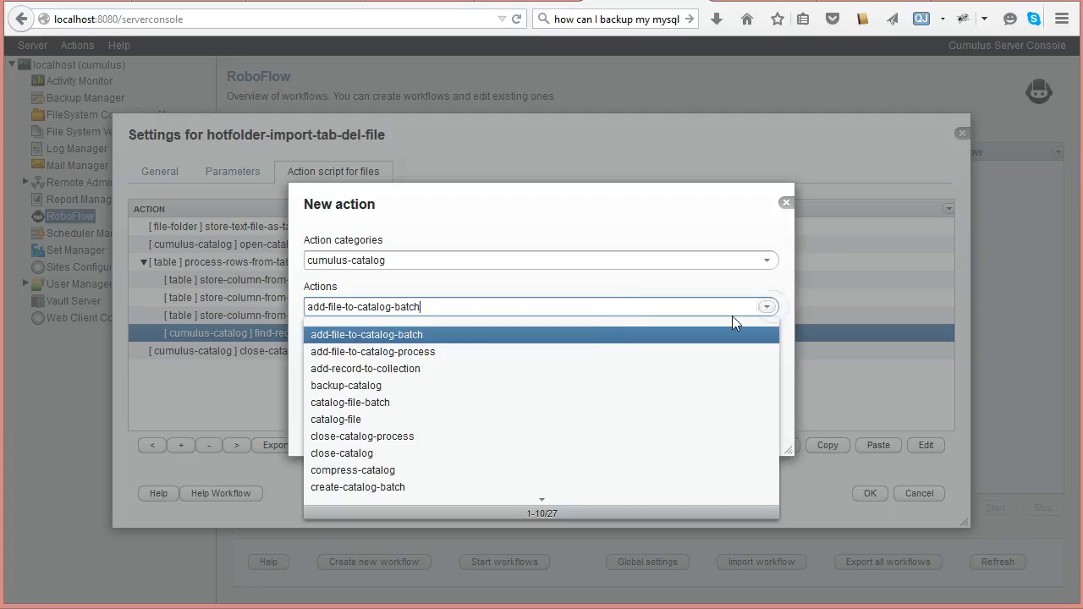
scroll(380, 421, "down", 3)
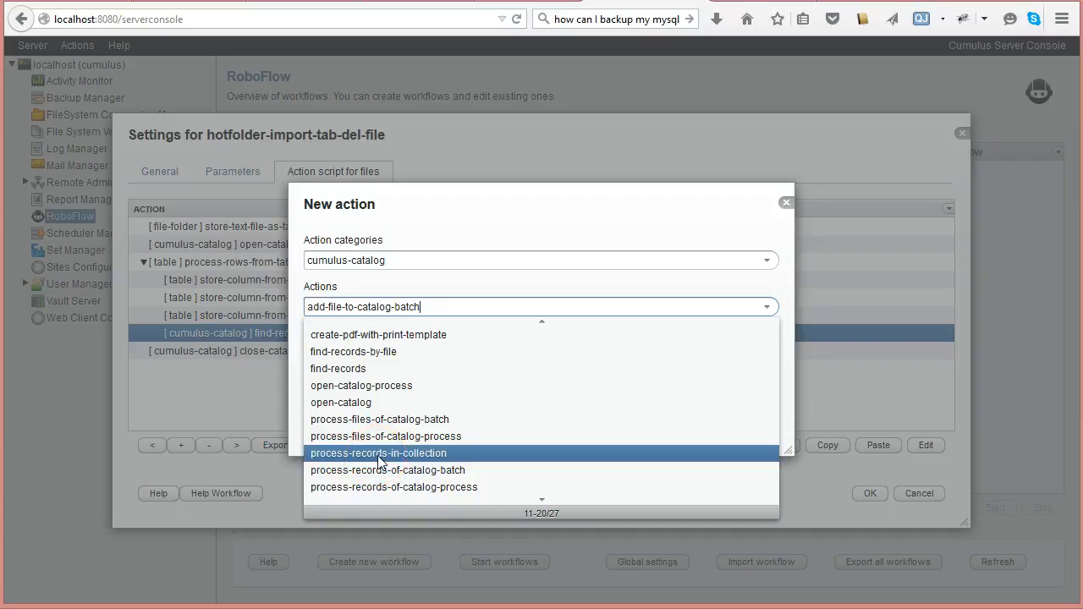
scroll(378, 461, "down", 3)
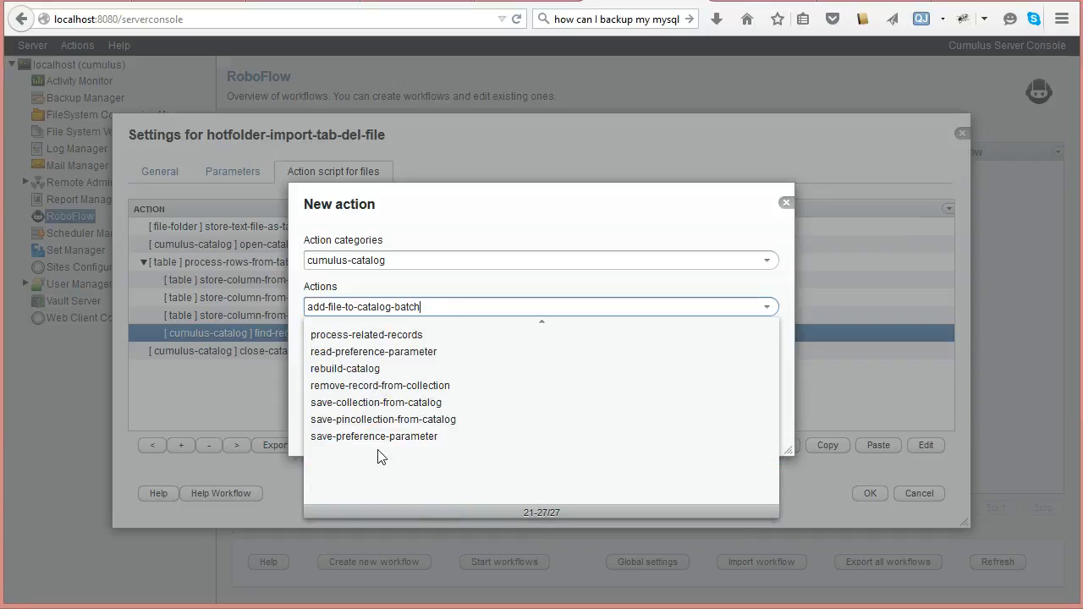
left_click(360, 393)
scroll(360, 394, "up", 3)
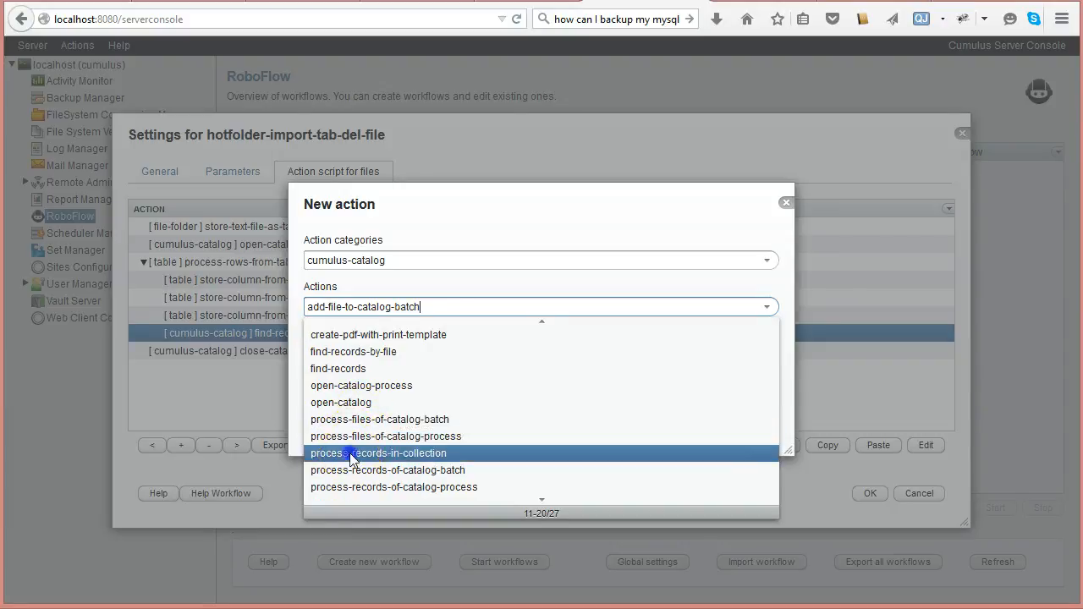
left_click(351, 453)
left_click(705, 422)
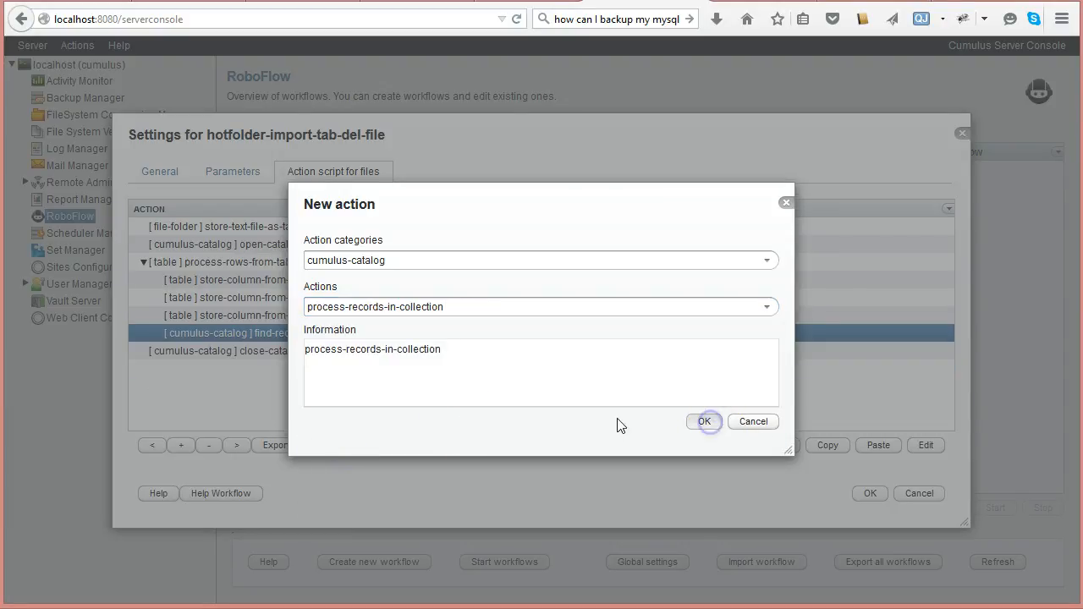
Set process-records-in-collection to use Sample Catalog, change its comment to "process records in collection as hot", and save it.
left_click(750, 265)
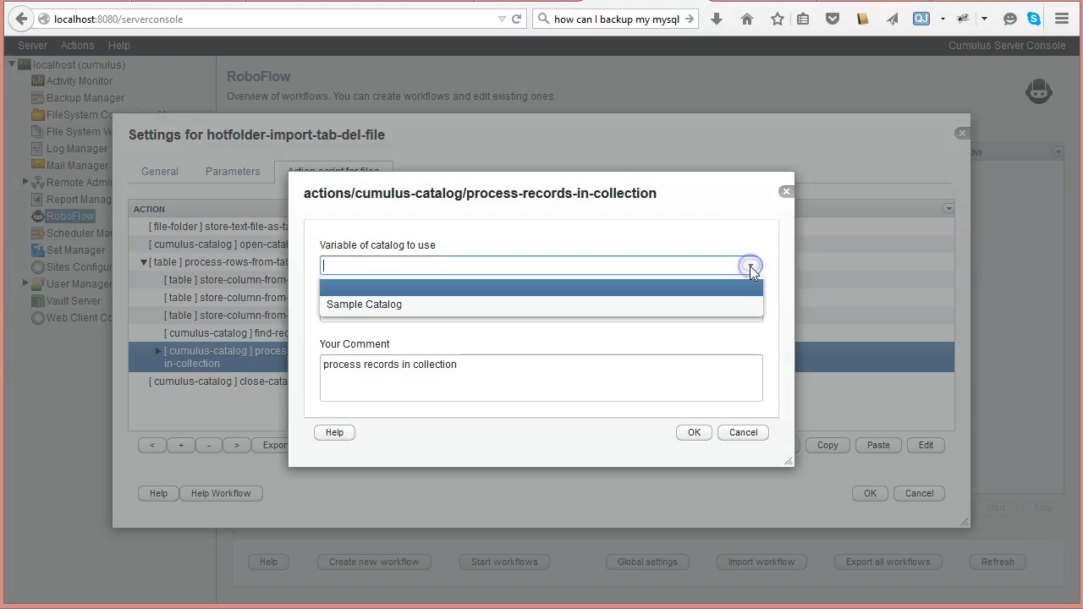
left_click(377, 308)
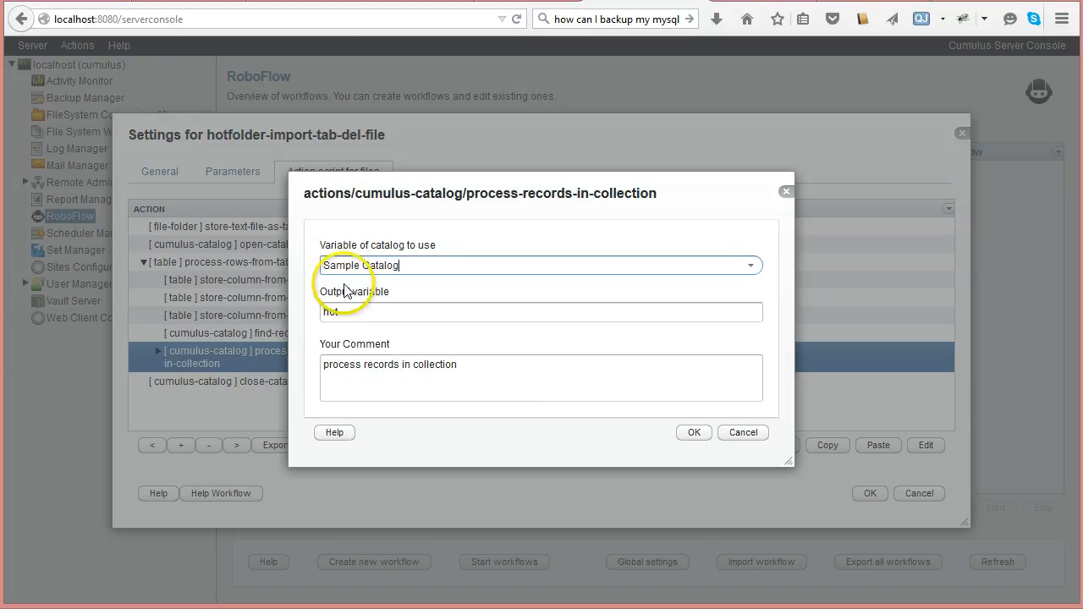
left_click(387, 267)
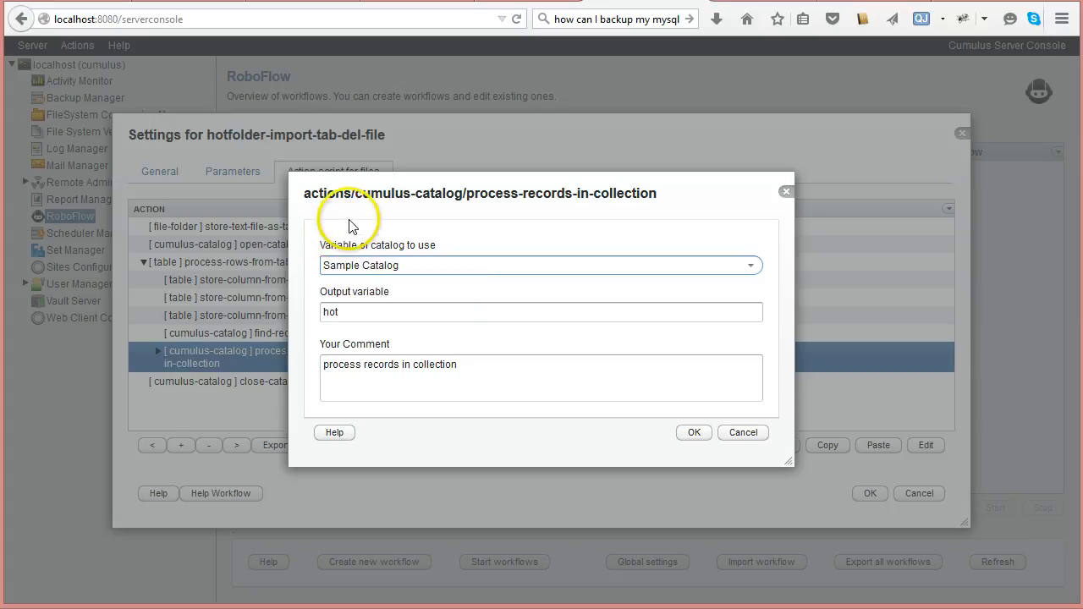
left_click_drag(364, 194, 661, 249)
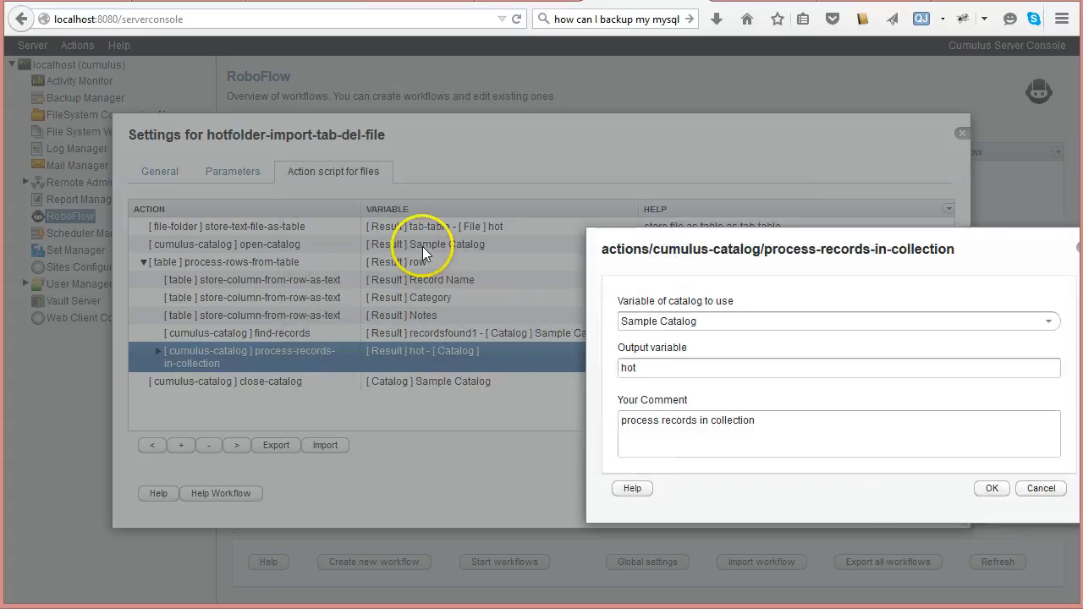
left_click_drag(756, 252, 532, 176)
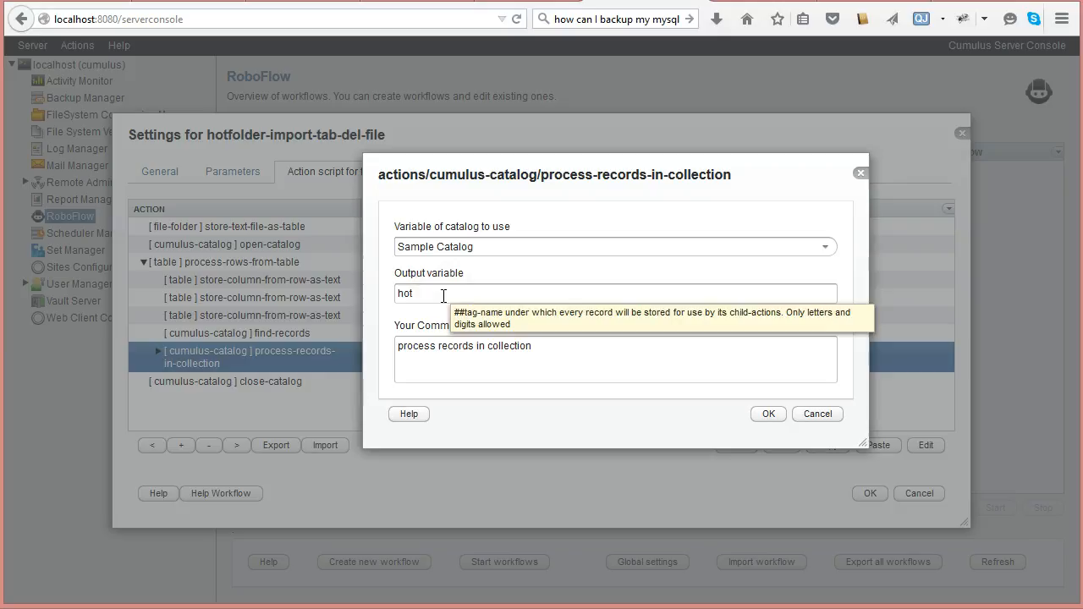
left_click(415, 295)
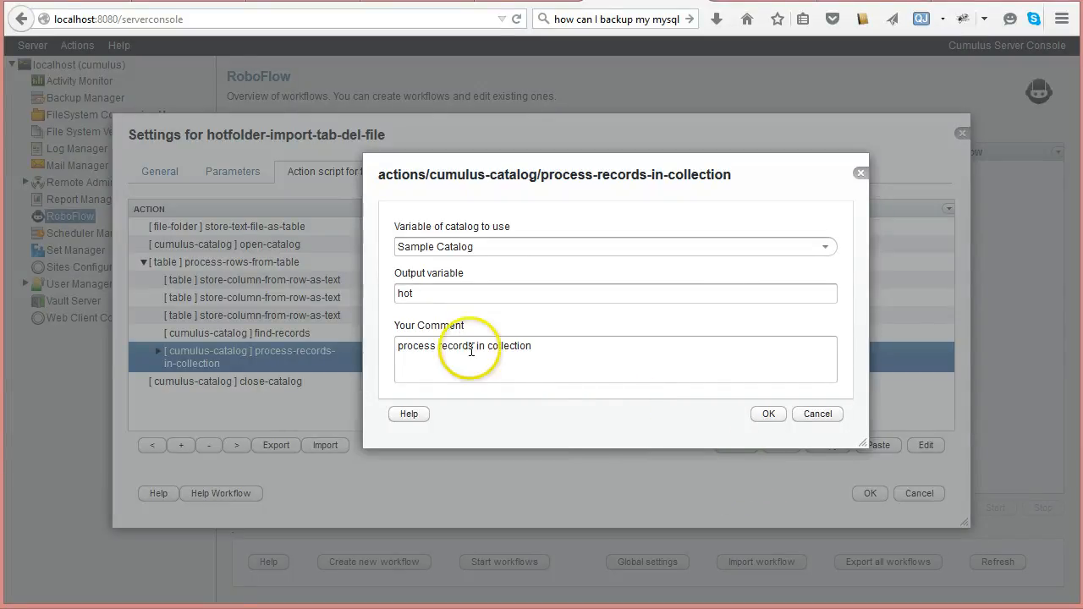
left_click(535, 349)
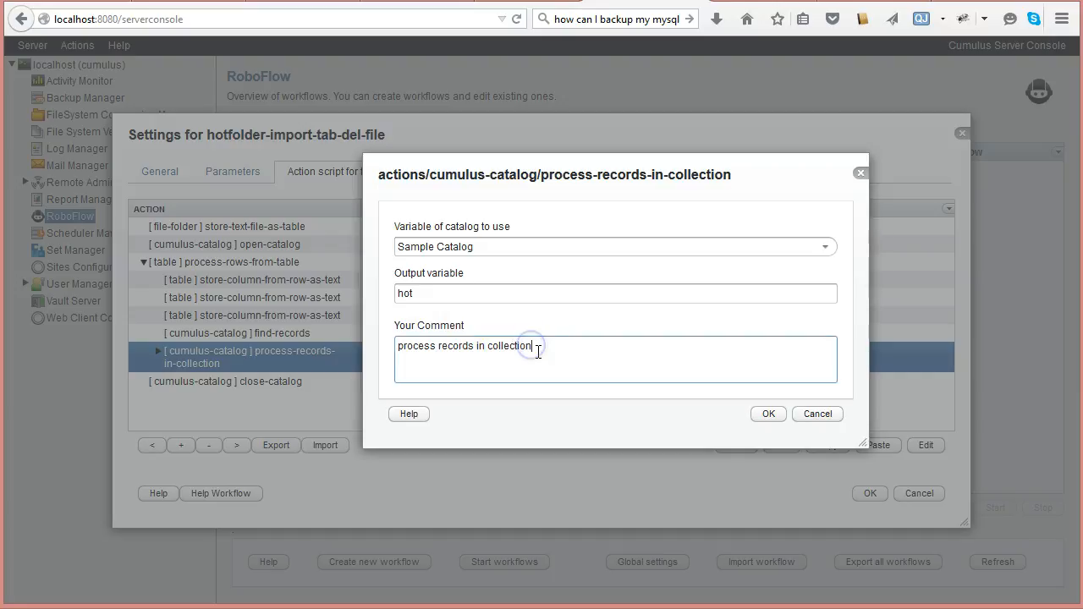
type("as hot")
left_click(767, 414)
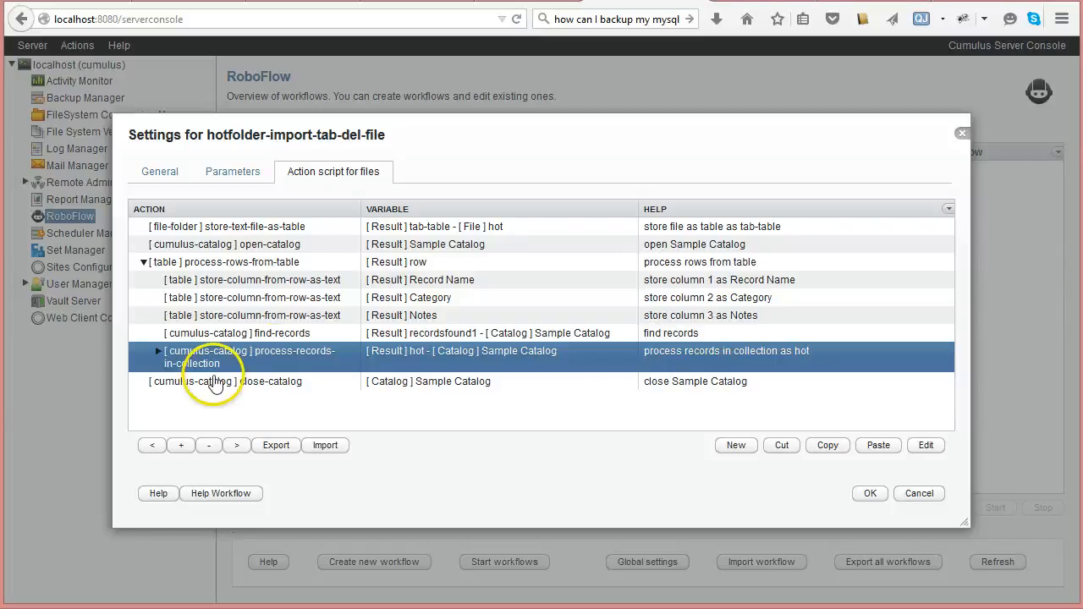
Expand process-records-in-collection and add a set-record-field-value action from the cumulus-record category inside it.
left_click(158, 351)
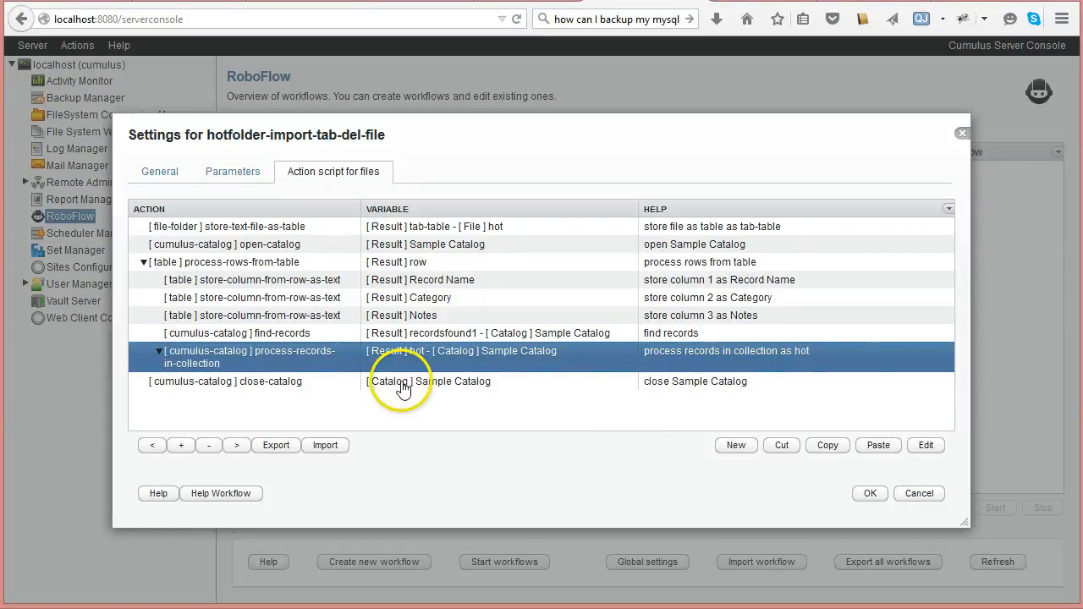
left_click(736, 446)
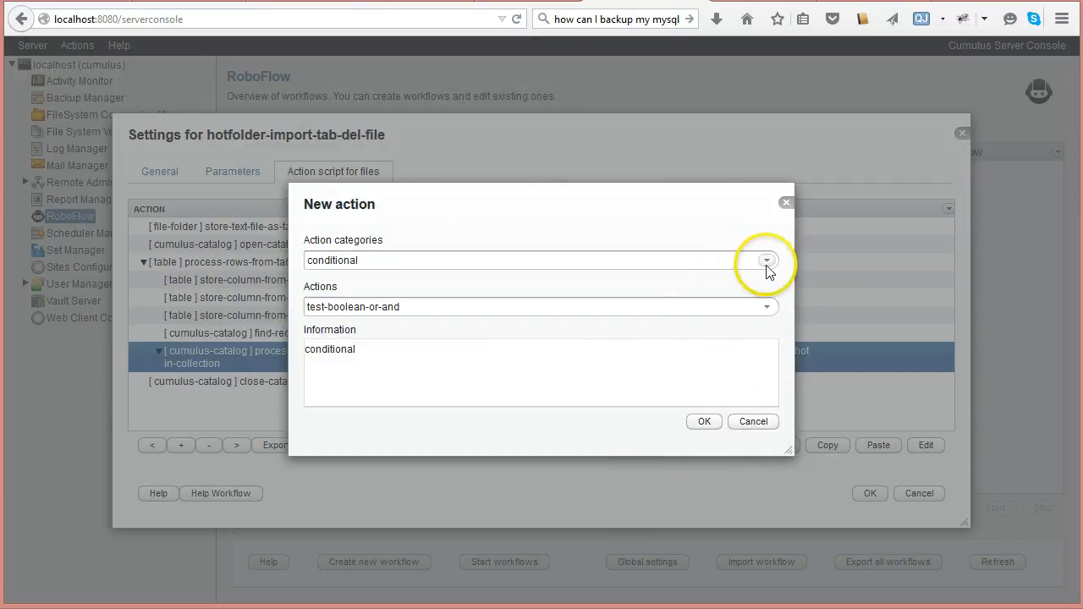
left_click(767, 264)
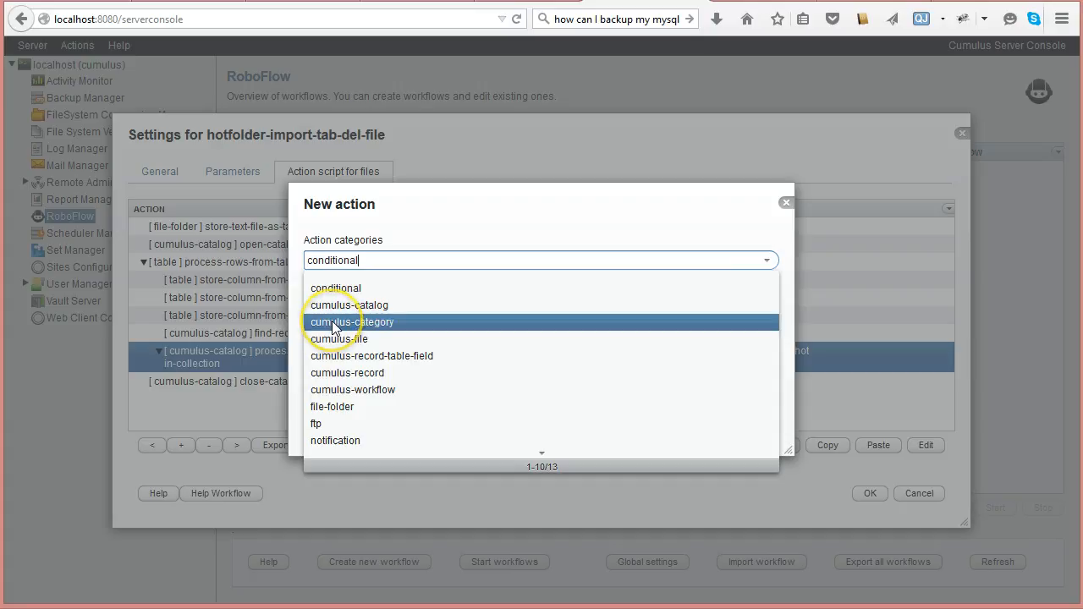
left_click(341, 374)
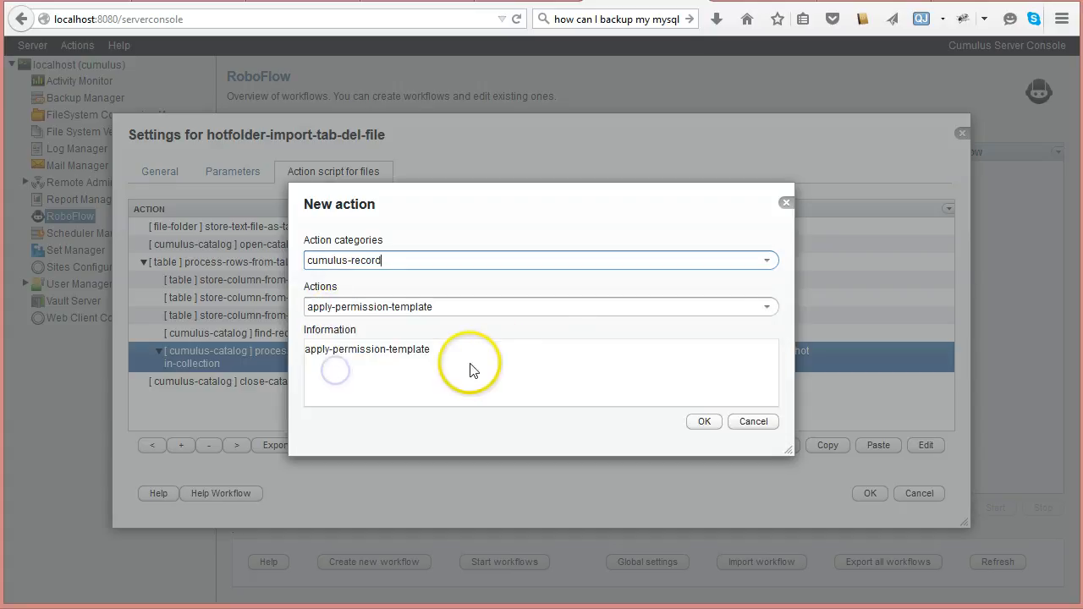
left_click(766, 307)
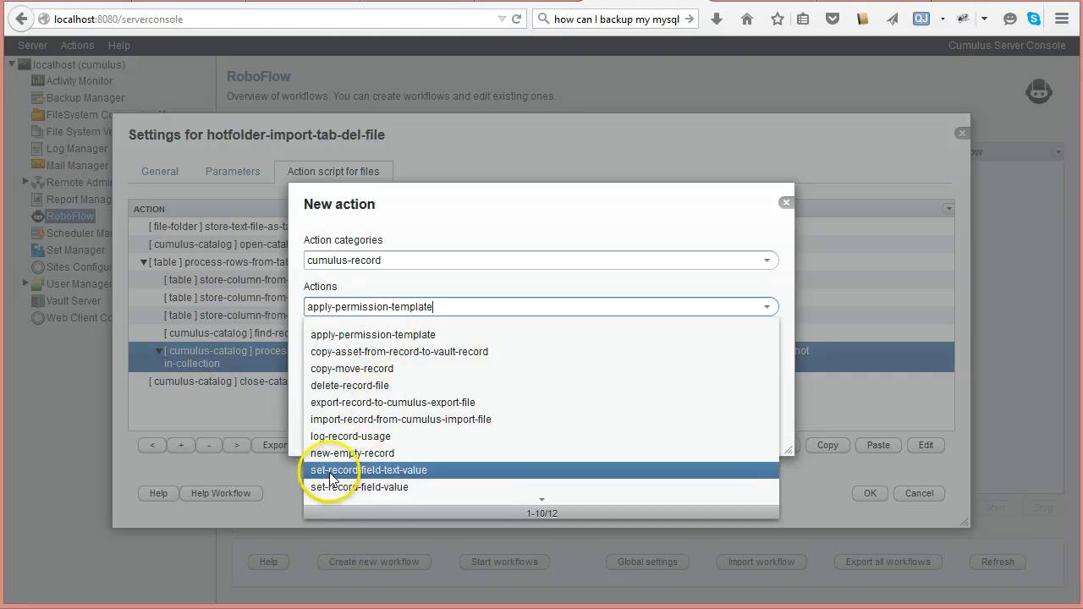
left_click(391, 489)
left_click(701, 422)
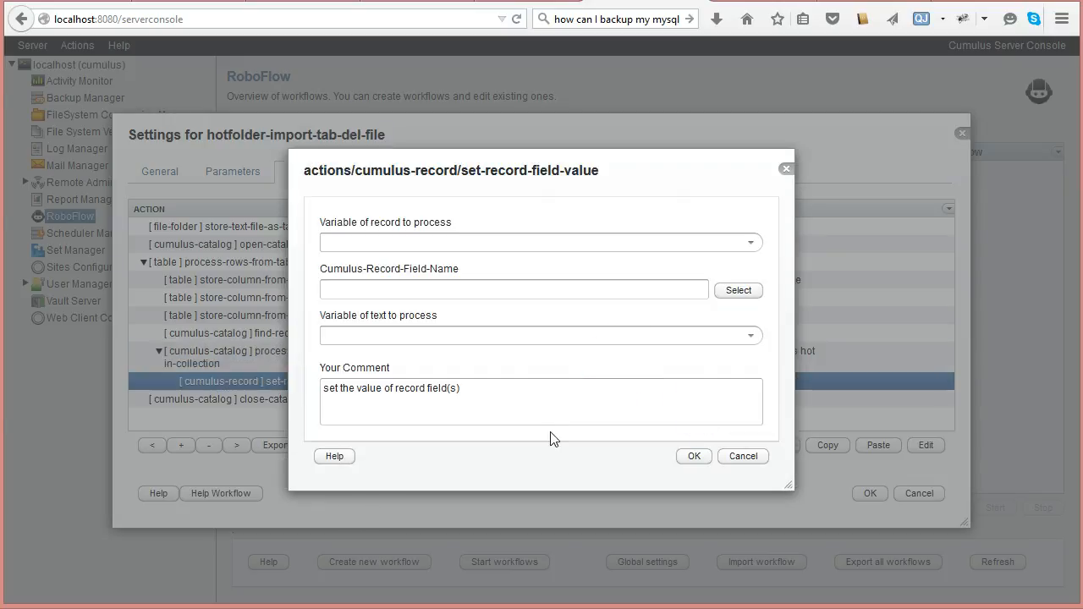
Set the set-record-field-value action's record variable to hot, field name to $Categories/import, and text variable to Category.
left_click(750, 242)
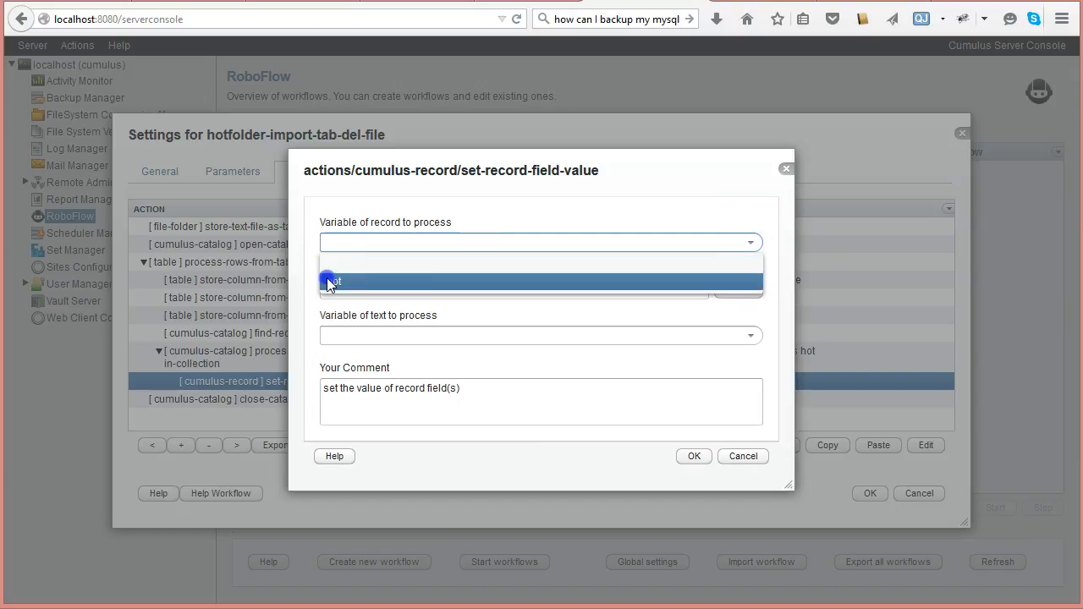
left_click(330, 283)
left_click(495, 289)
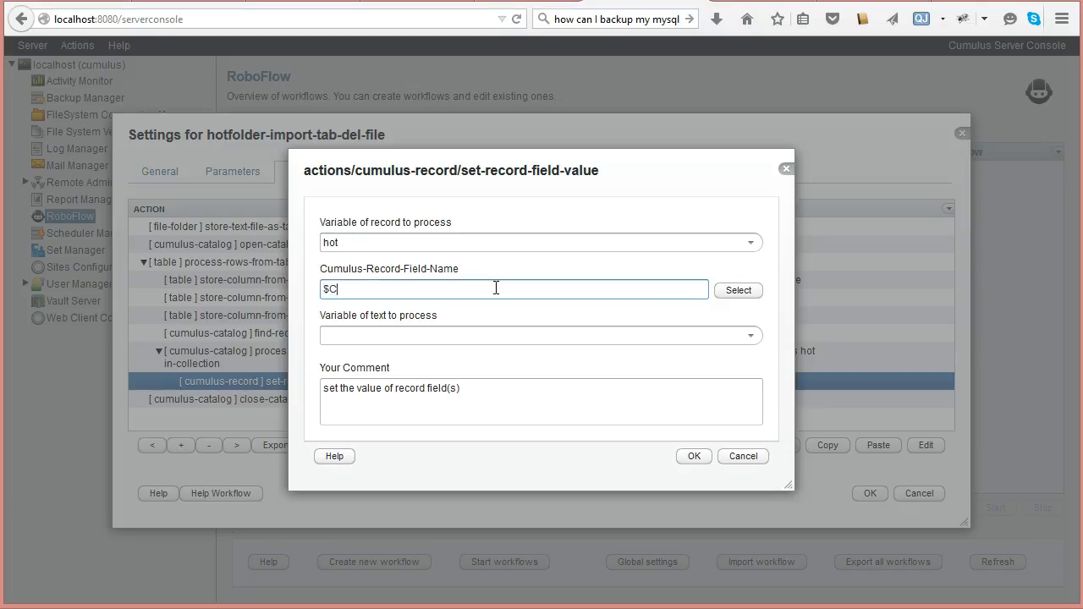
key("BackSpace")
key("BackSpace")
key("BackSpace")
type("C")
key("BackSpace")
key("BackSpace")
type("$Categories/import")
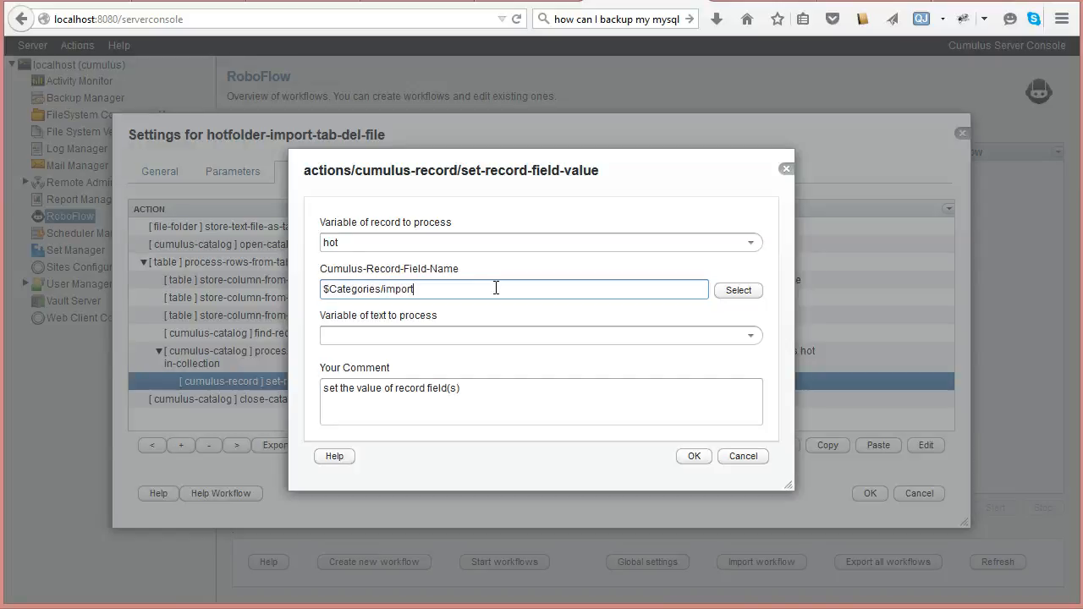
left_click(338, 334)
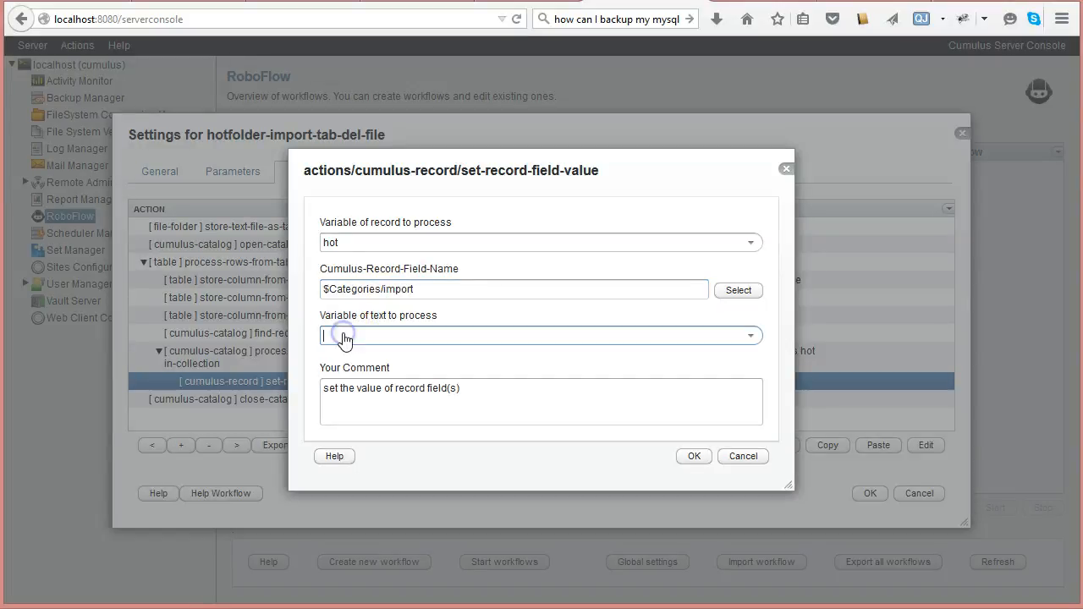
left_click(749, 335)
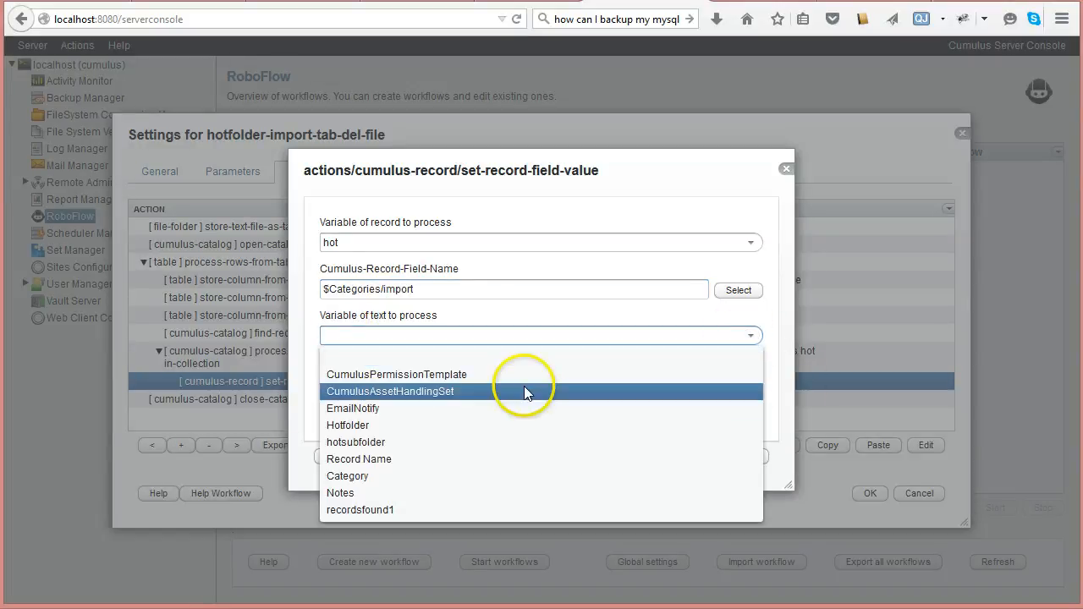
left_click(355, 475)
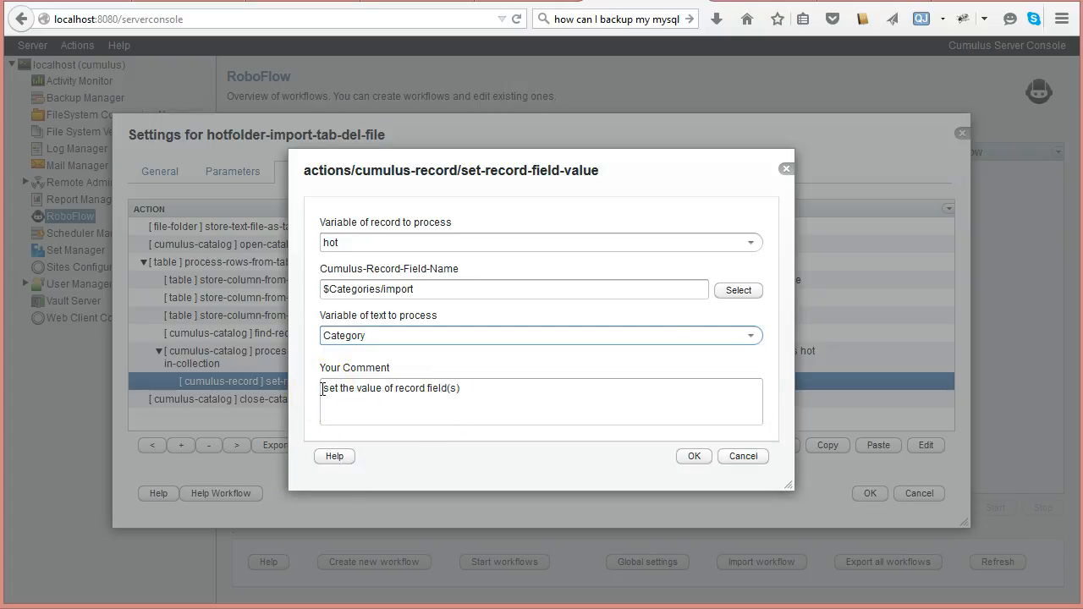
Replace the set-record-field-value action's comment with "Assign $Category" and save the action.
left_click_drag(358, 389, 548, 401)
key("BackSpace")
key("BackSpace")
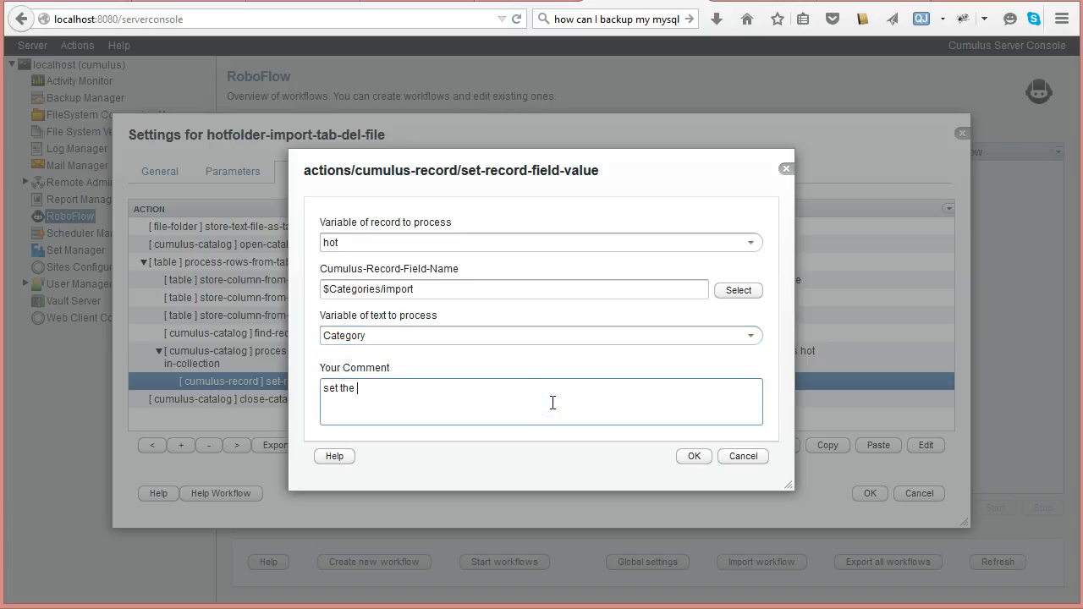
key("BackSpace")
key("BackSpace")
key("BackSpace")
key("BackSpace")
key("BackSpace")
key("BackSpace")
key("BackSpace")
key("BackSpace")
type("Assign $Categ")
left_click(694, 456)
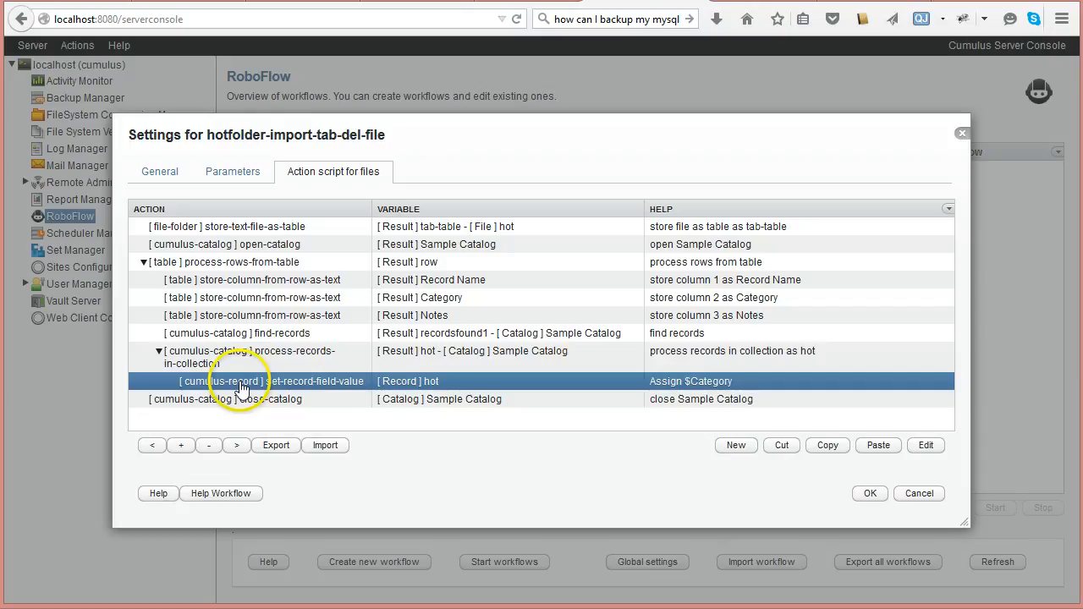
Add another set-record-field-value action from the cumulus-record category after the "Assign $Category" action.
left_click(736, 448)
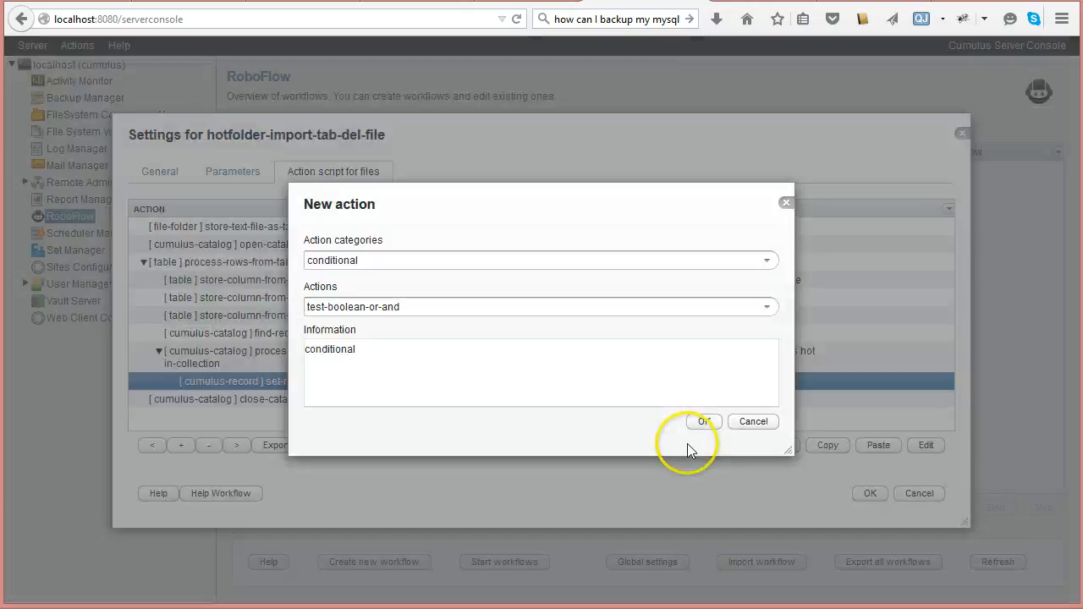
left_click(768, 262)
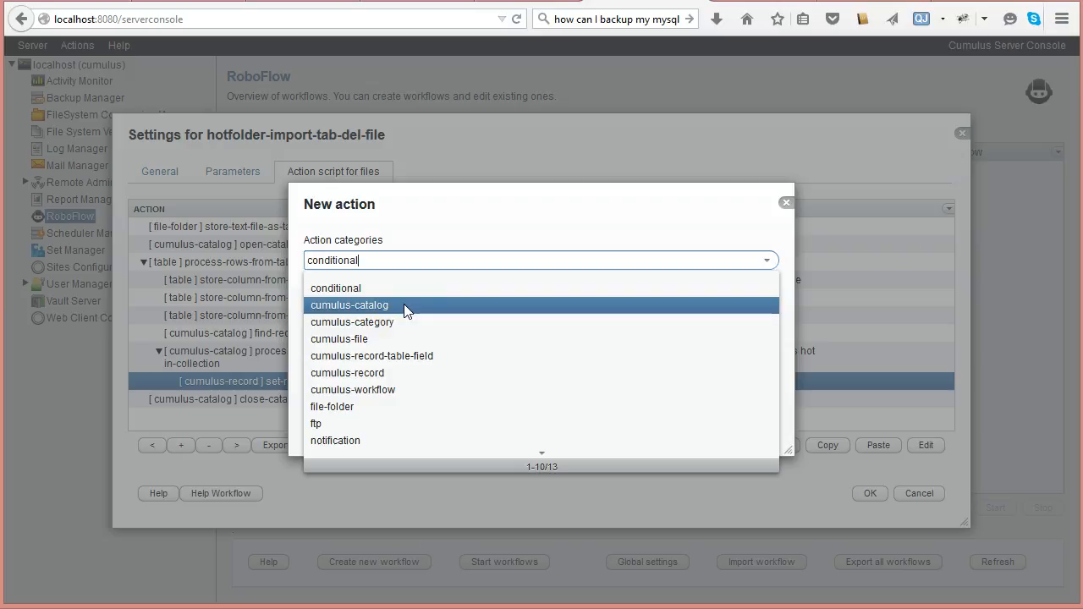
left_click(391, 372)
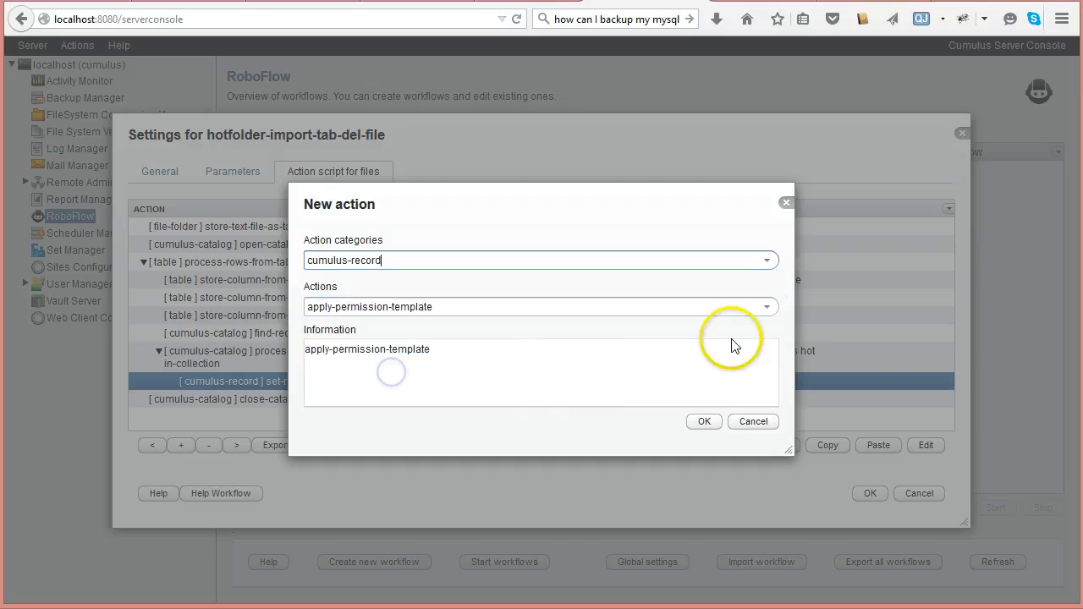
left_click(768, 307)
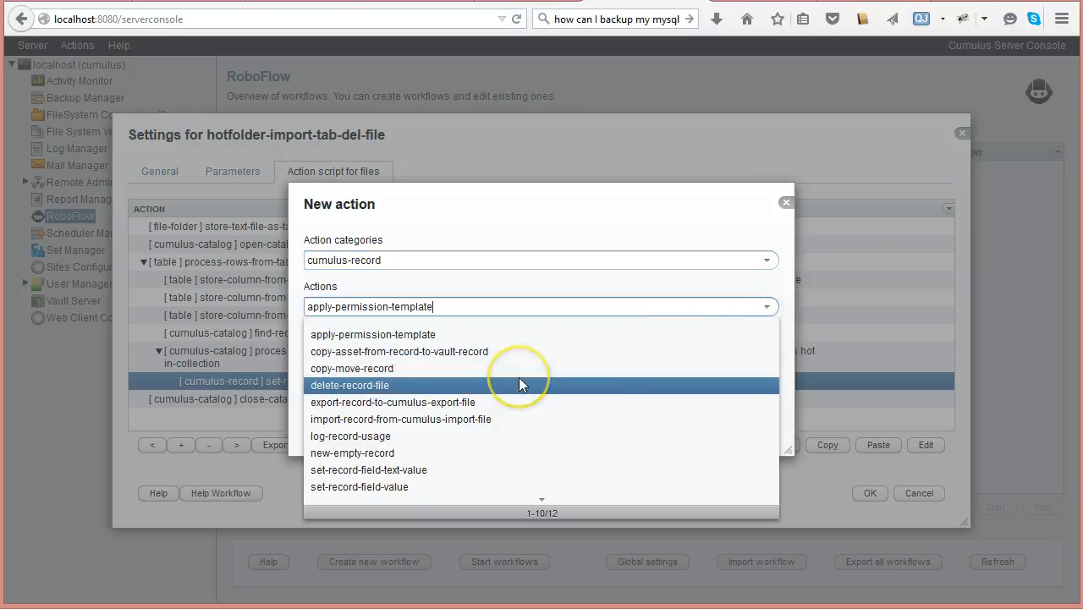
scroll(518, 381, "down", 2)
scroll(519, 381, "up", 2)
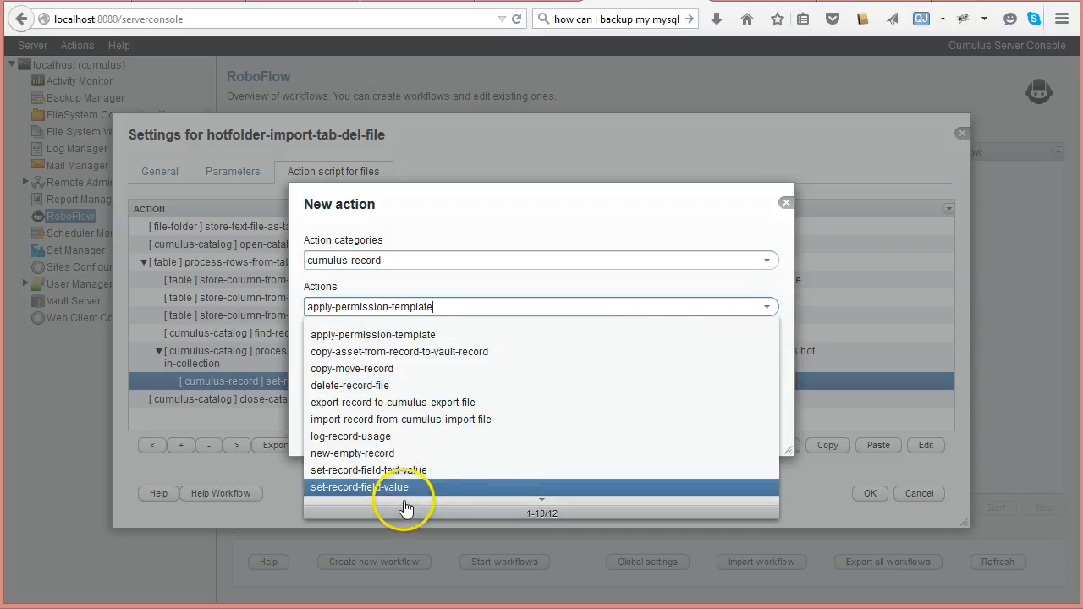
left_click(386, 487)
left_click(702, 421)
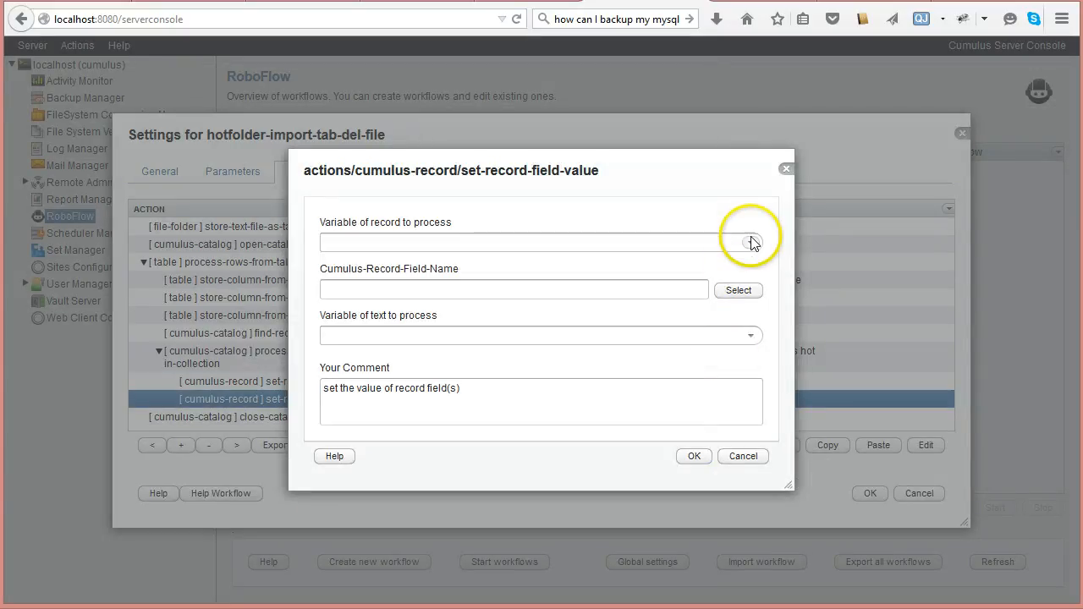
Set the new action's record variable to hot, field name to Notes, and text variable to Notes, and save it.
left_click(750, 242)
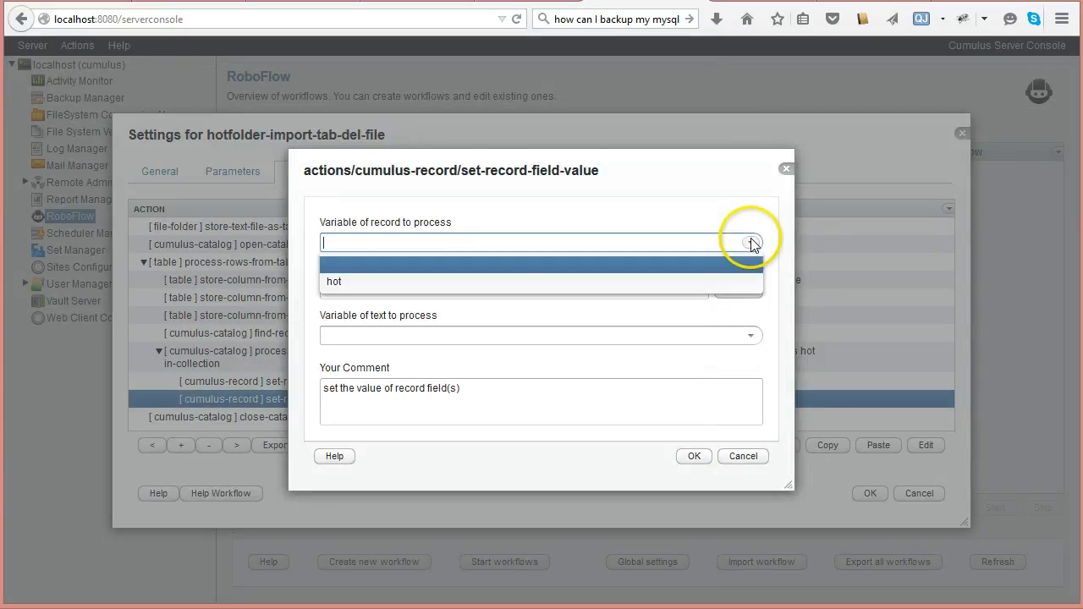
left_click(362, 280)
left_click(673, 290)
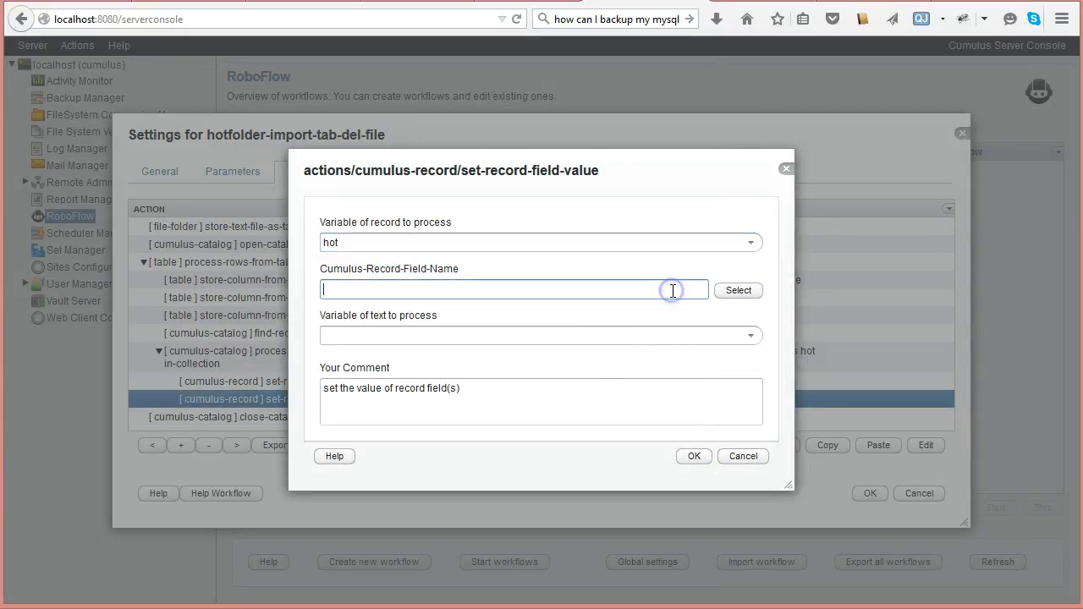
type("Notes")
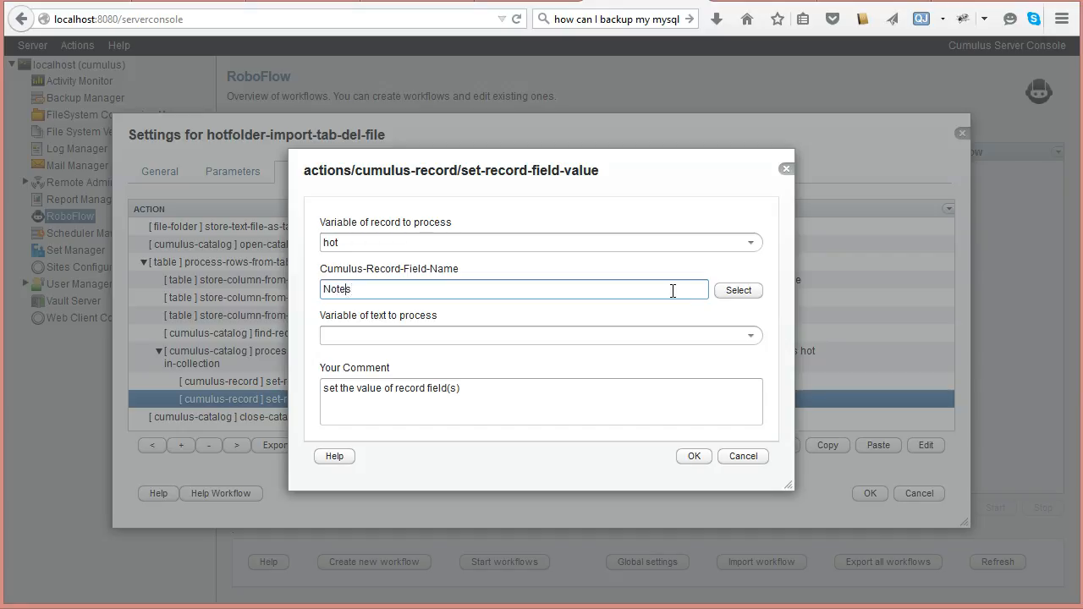
type("+")
key("BackSpace")
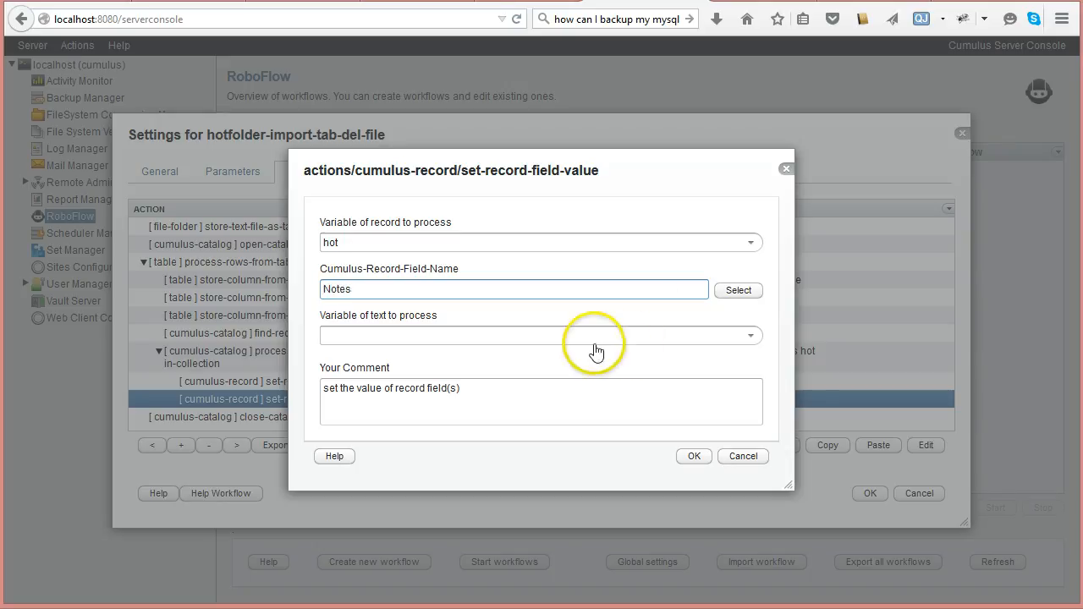
left_click(750, 338)
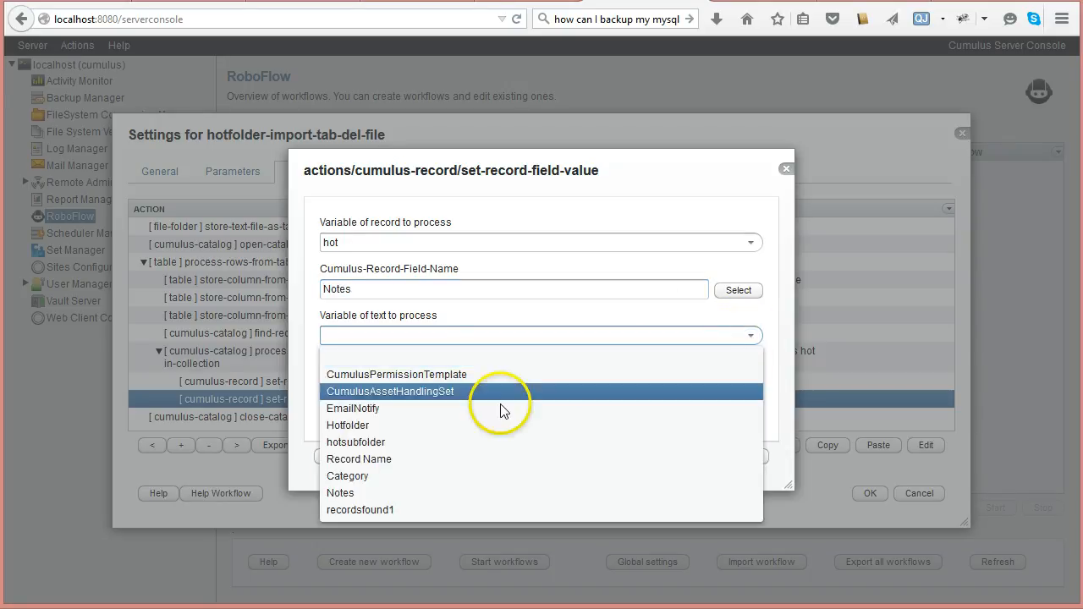
left_click(355, 491)
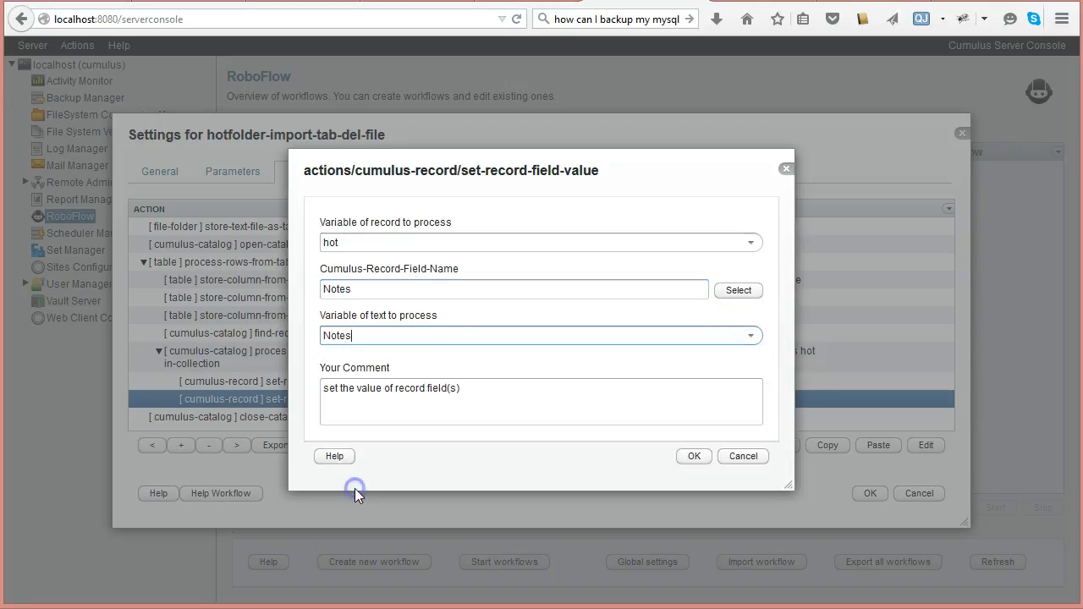
left_click(692, 457)
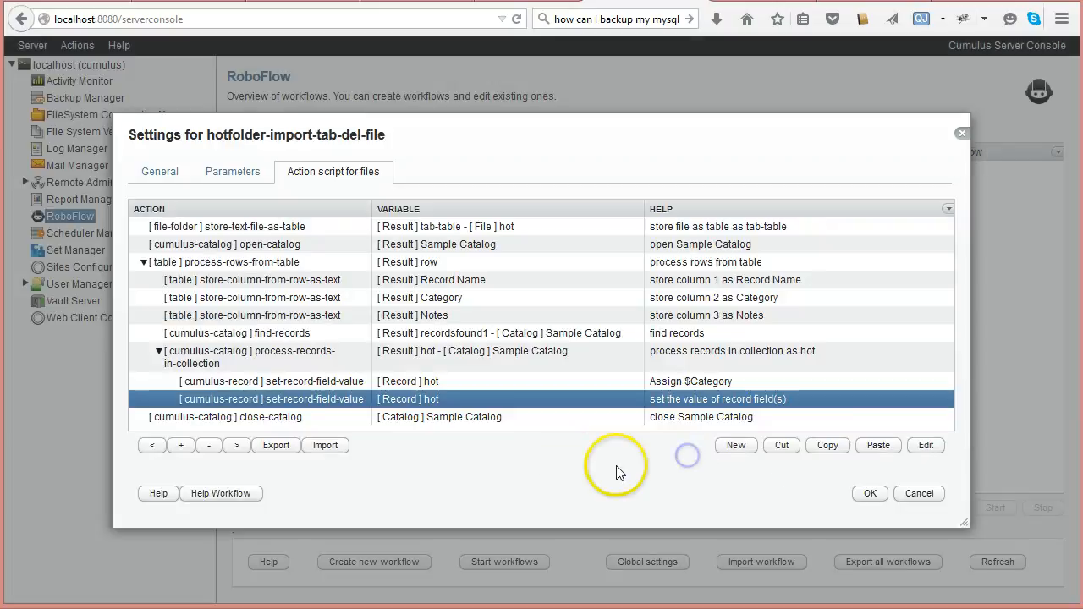
Reopen the second set-record-field-value action, replace its comment with "Notes = Notes", and save it.
double_click(576, 399)
left_click_drag(318, 392, 635, 394)
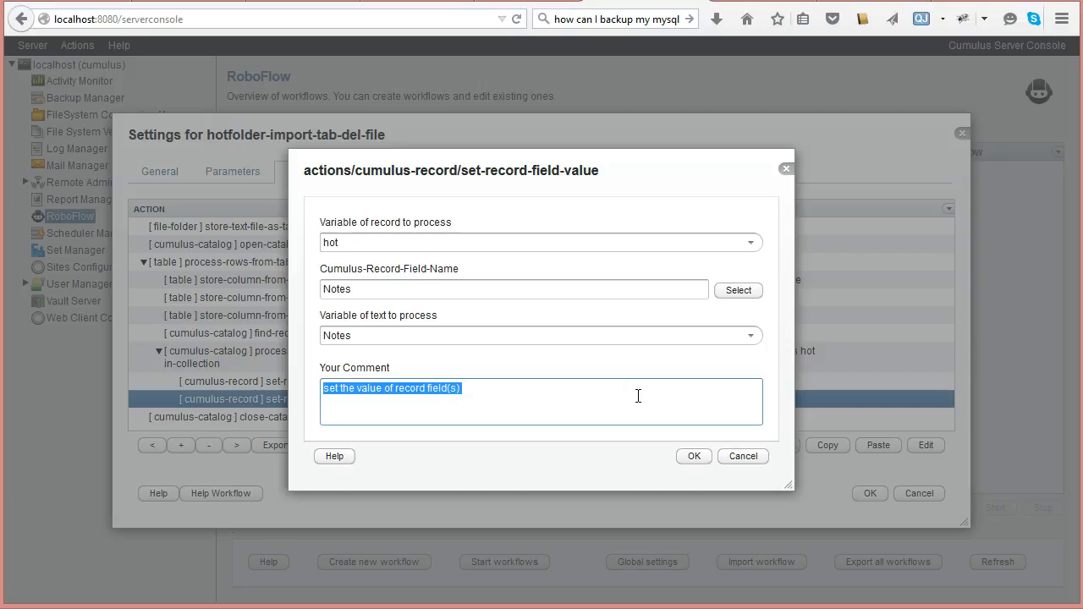
type("Notes =")
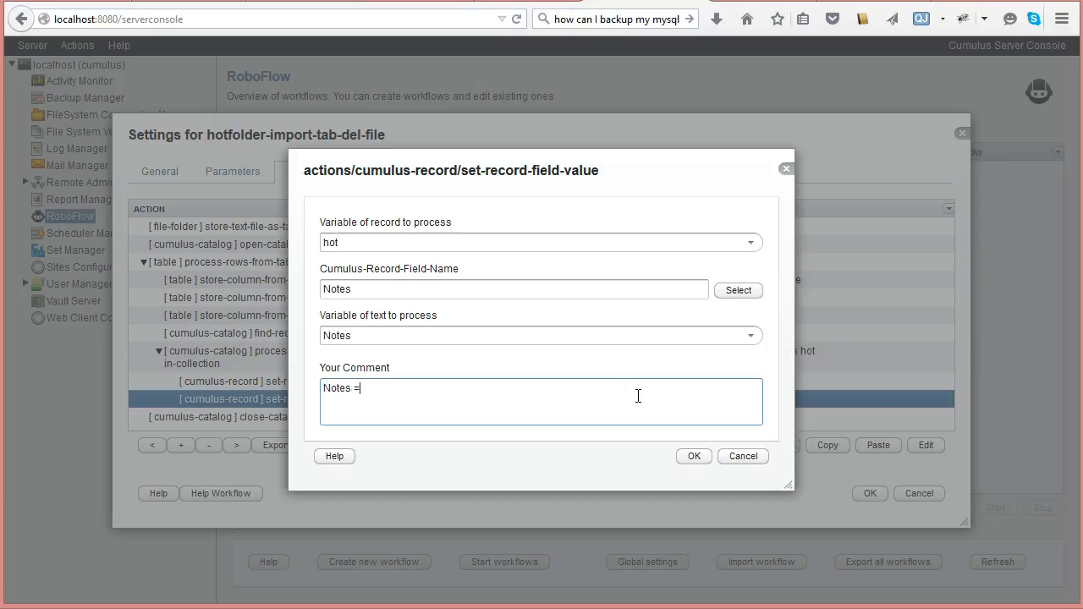
type(" Notes")
left_click(694, 457)
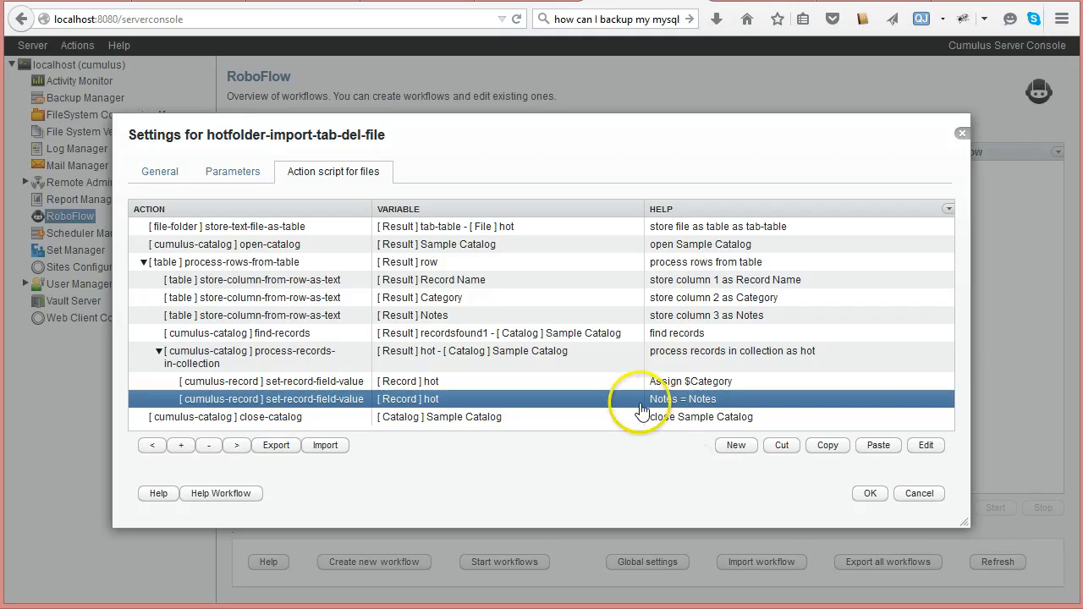
Add a set-record-field-text-value action from the cumulus-record category after the "Notes = Notes" action.
left_click(734, 446)
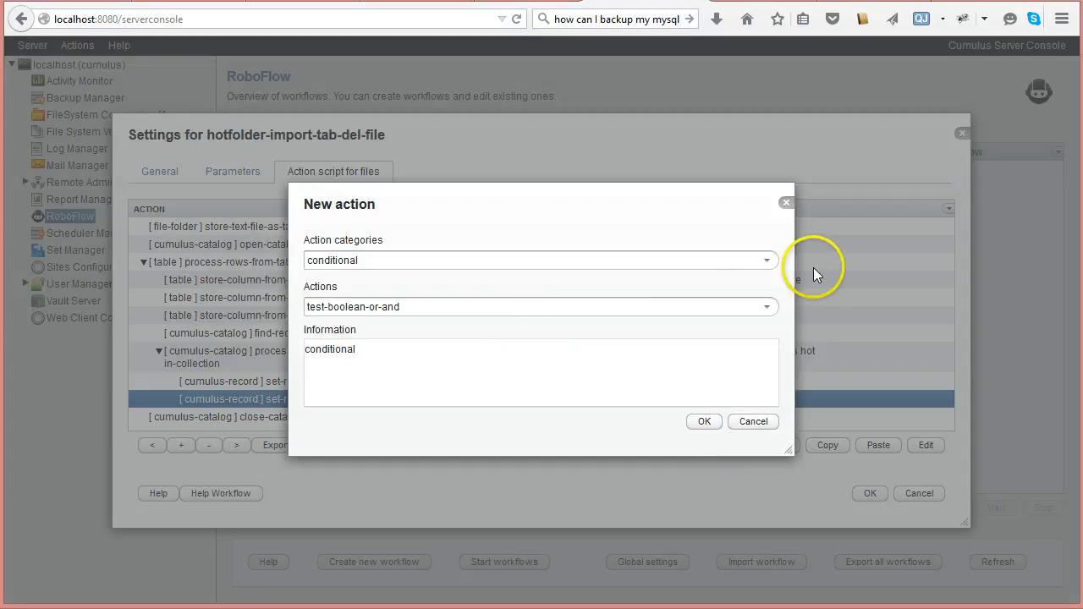
left_click(767, 259)
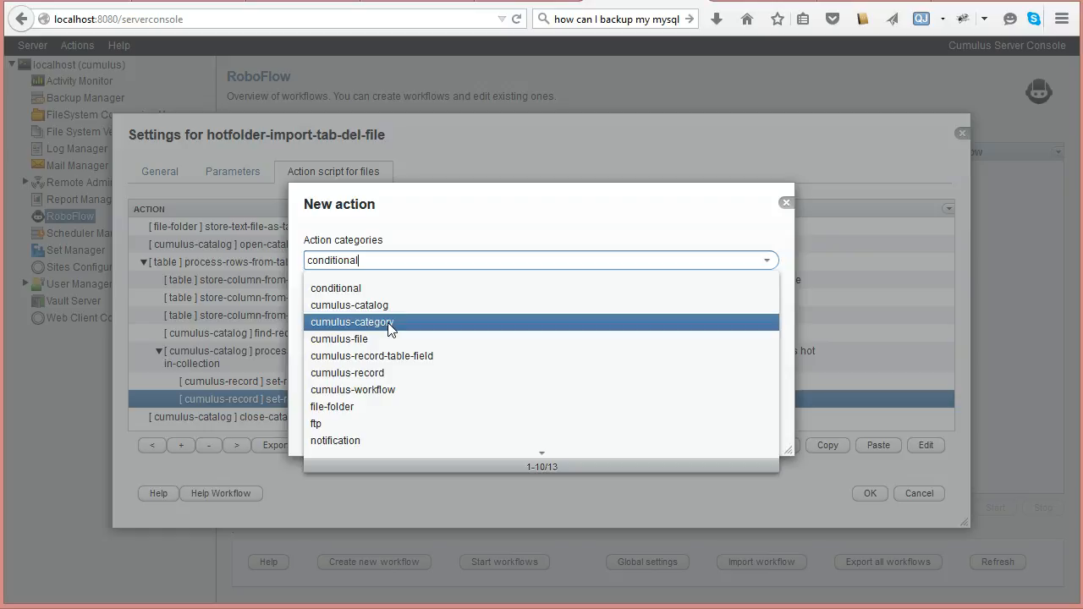
left_click(384, 373)
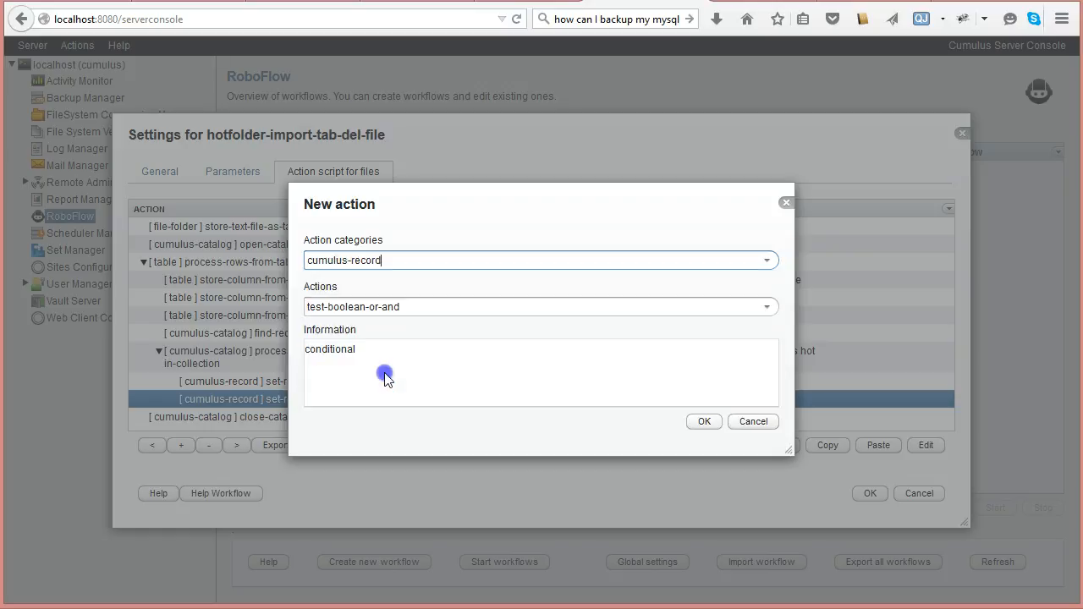
left_click(767, 307)
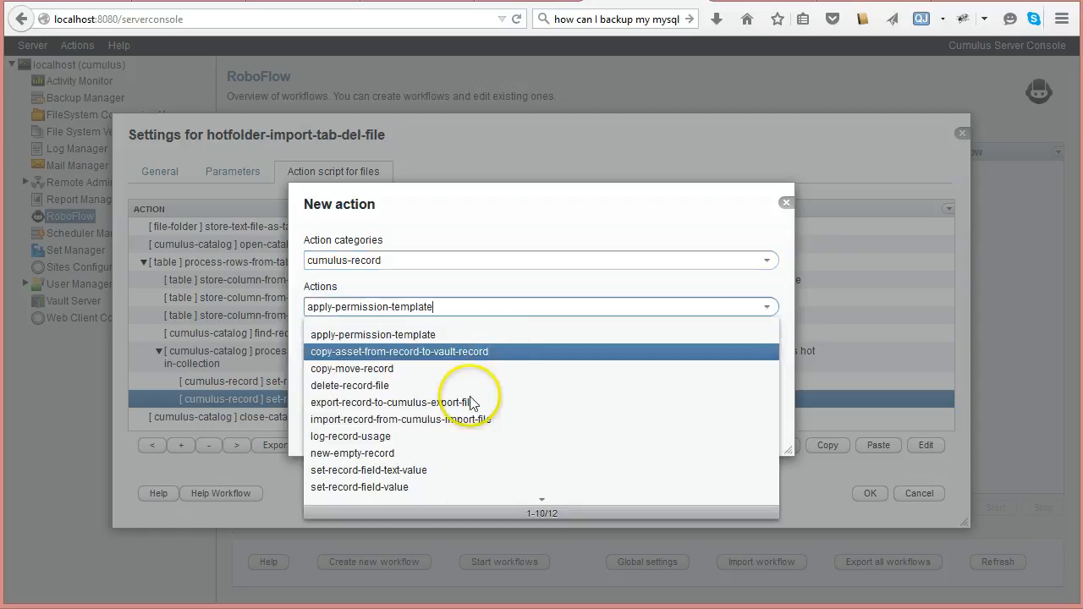
left_click(401, 476)
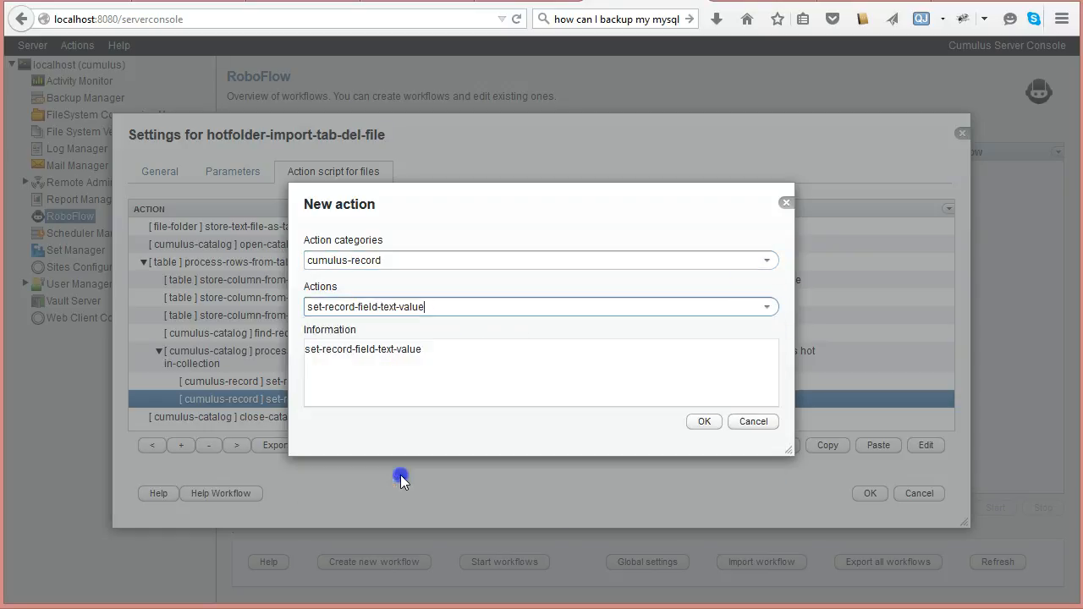
left_click(693, 423)
Set the text-value action's record variable to hot, field name to Status, and text value to imported.
left_click(752, 243)
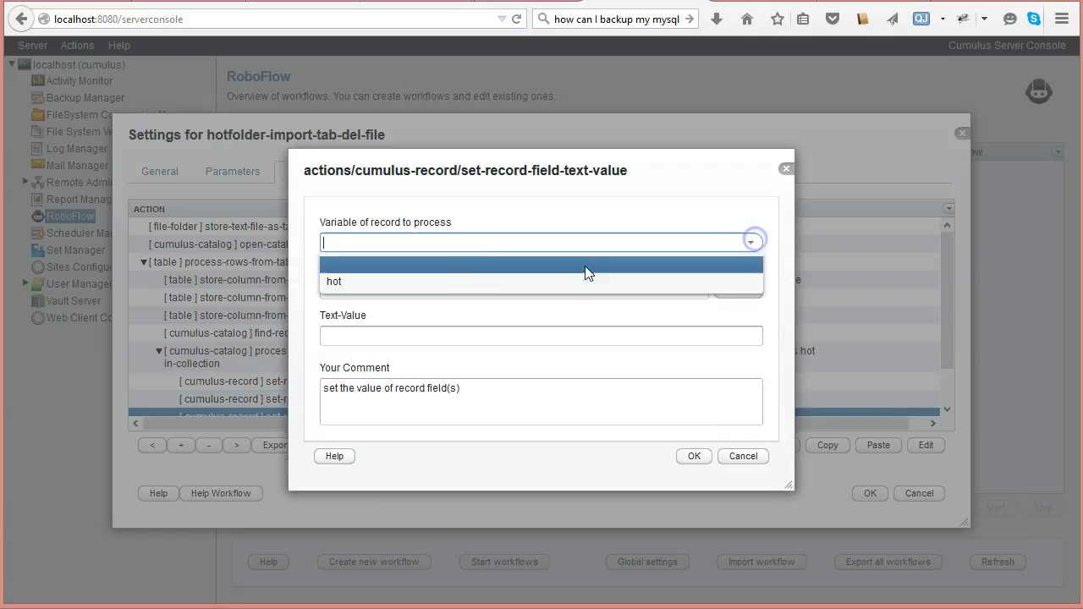
left_click(454, 288)
left_click(398, 289)
type("S")
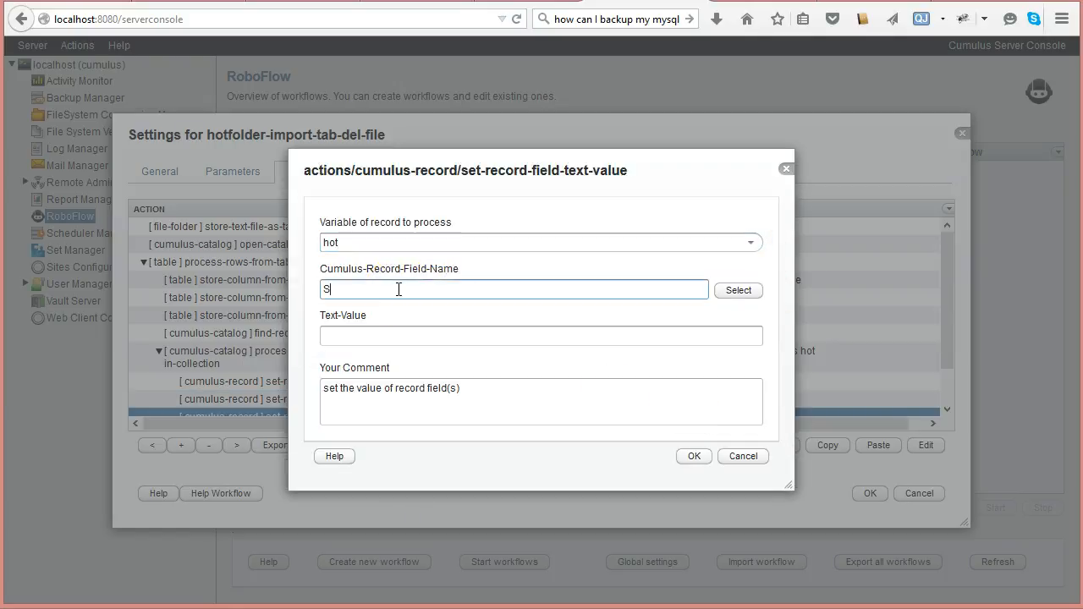
type("tatus")
left_click(380, 338)
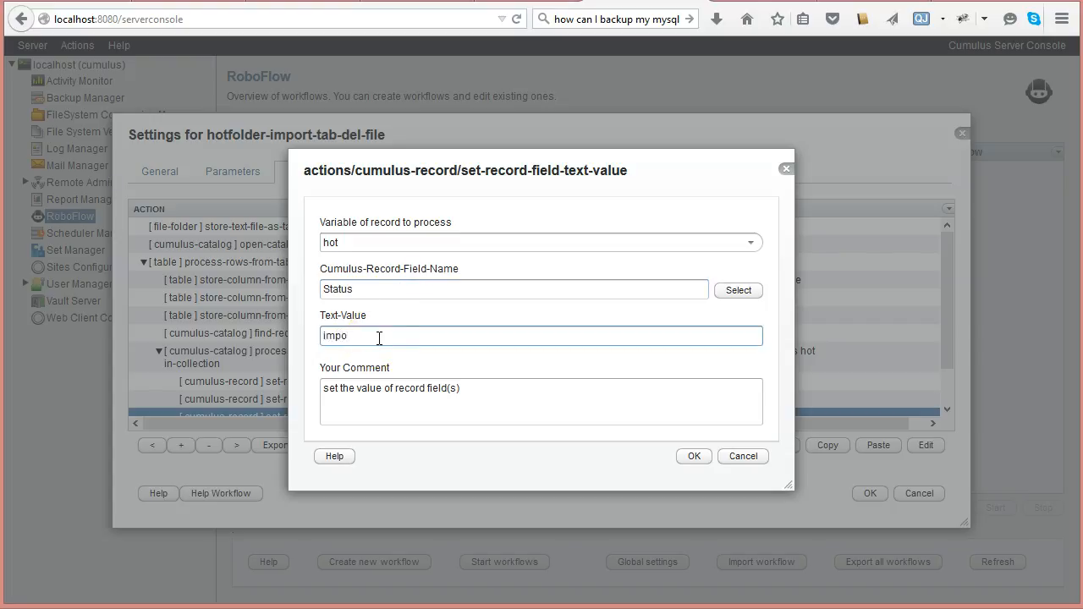
type("imported")
Append ## to the text value to examine the stored tags that can be added, and remove the ## again.
type("##")
left_click(750, 382)
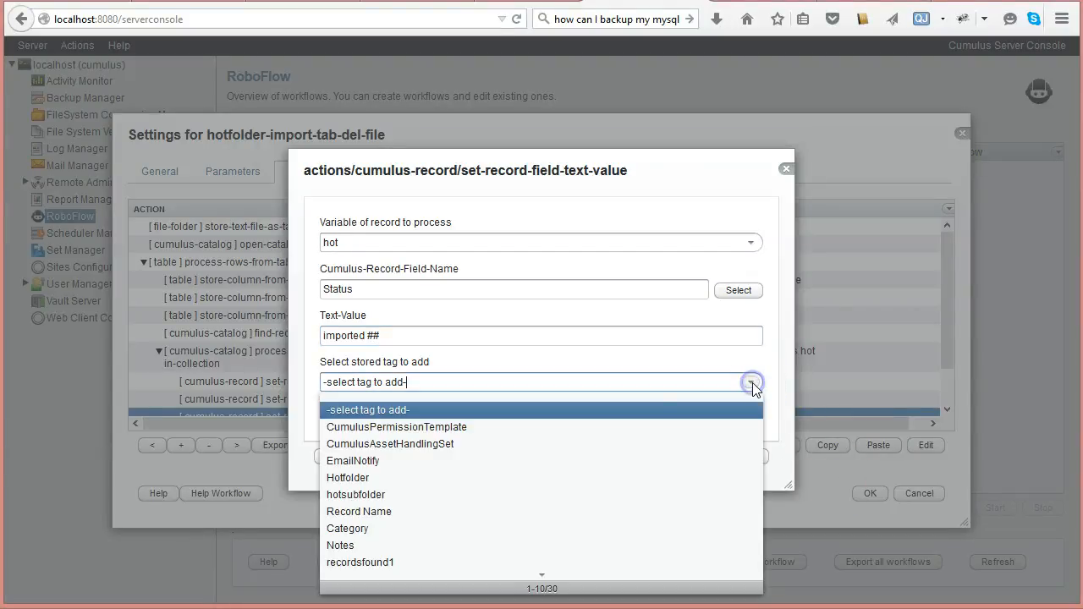
scroll(482, 459, "down", 2)
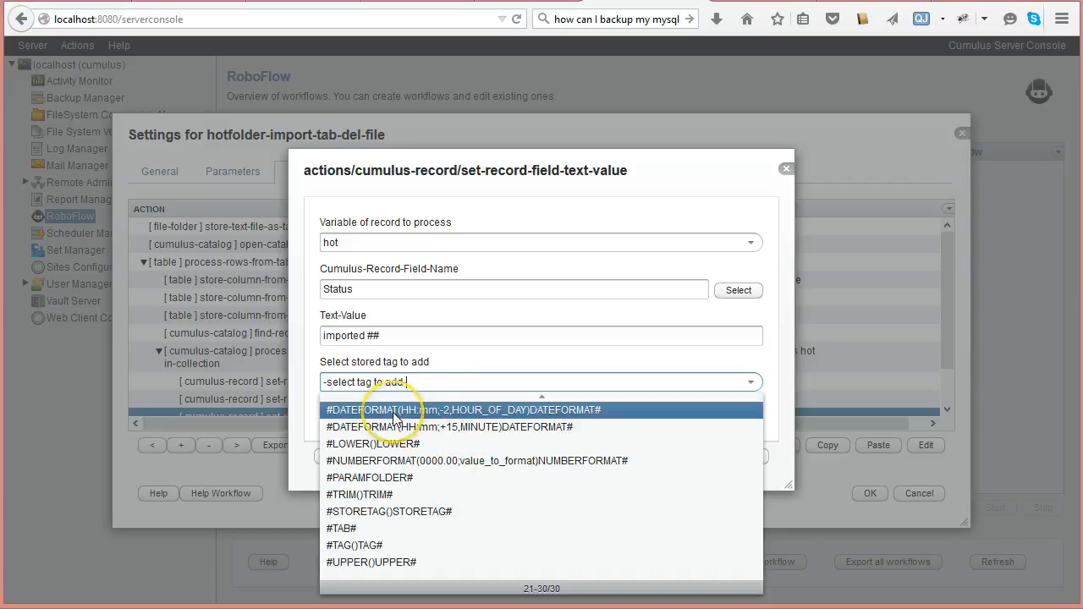
scroll(398, 428, "up", 1)
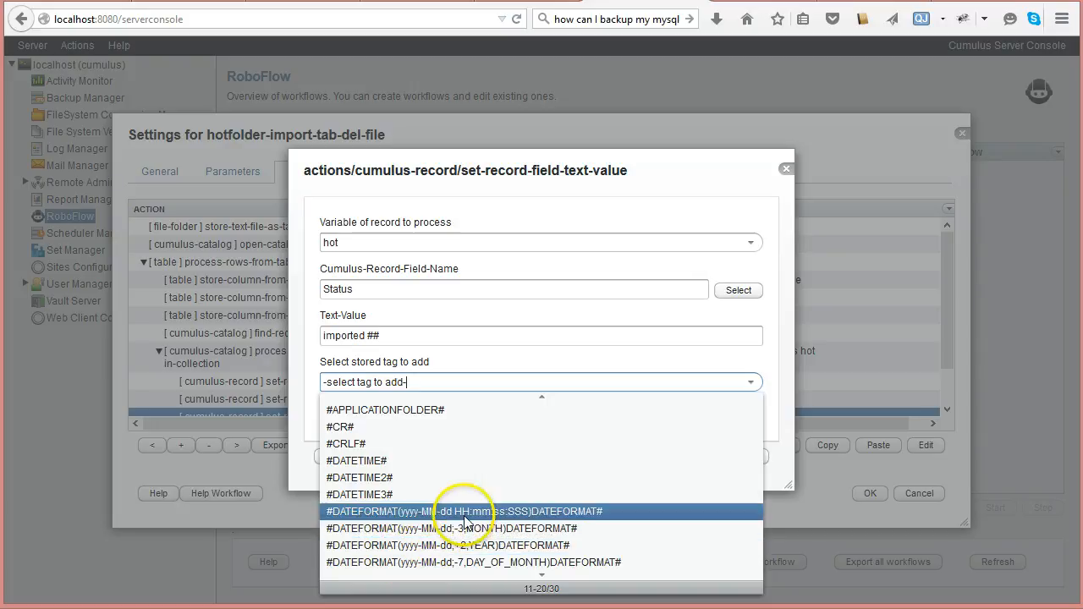
scroll(427, 512, "down", 1)
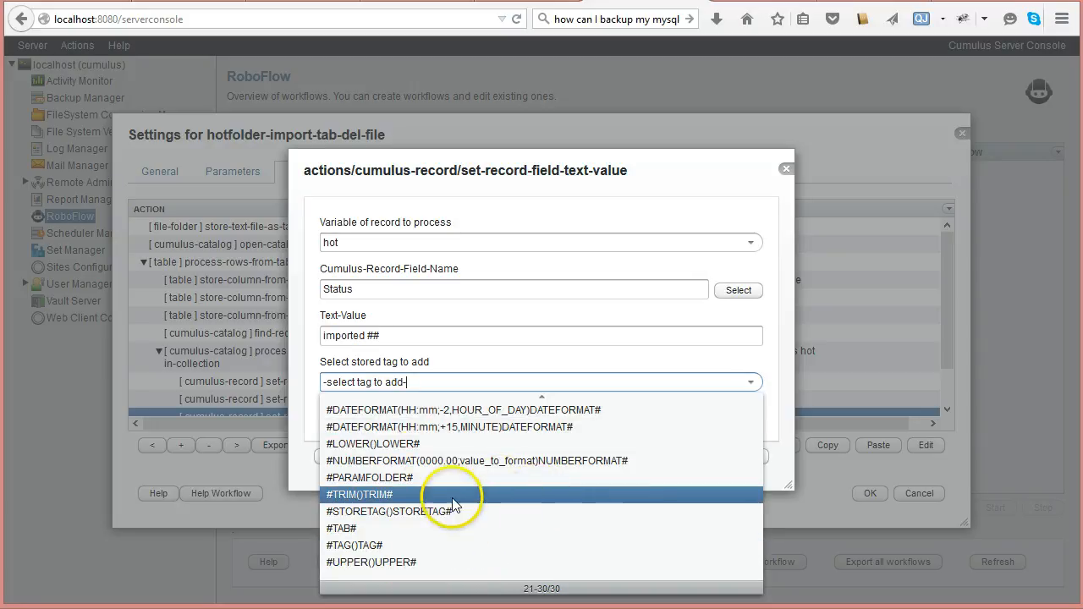
scroll(446, 493, "up", 2)
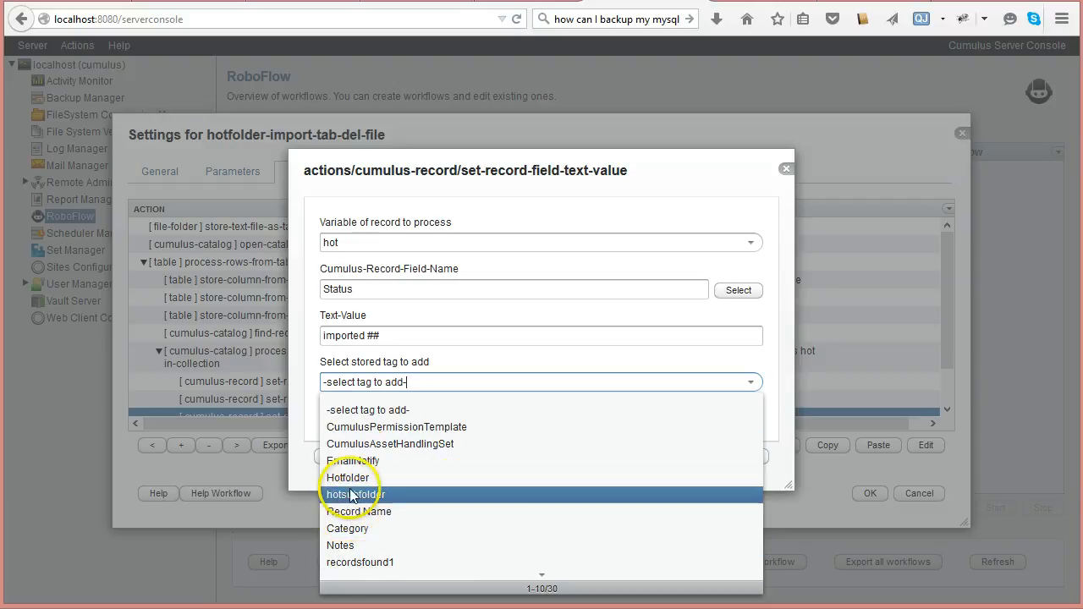
left_click(296, 416)
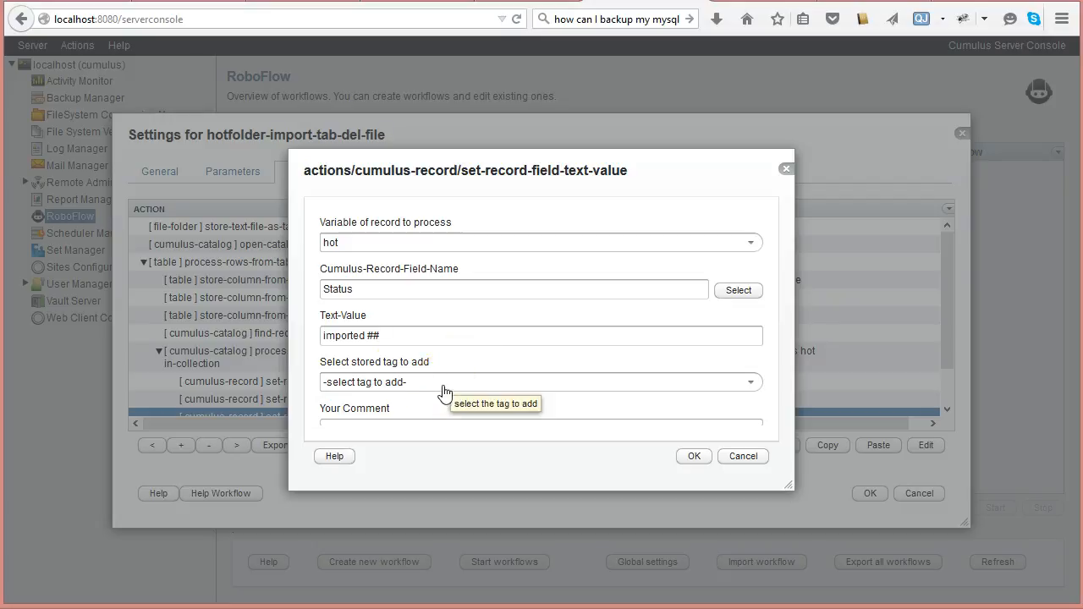
left_click(386, 336)
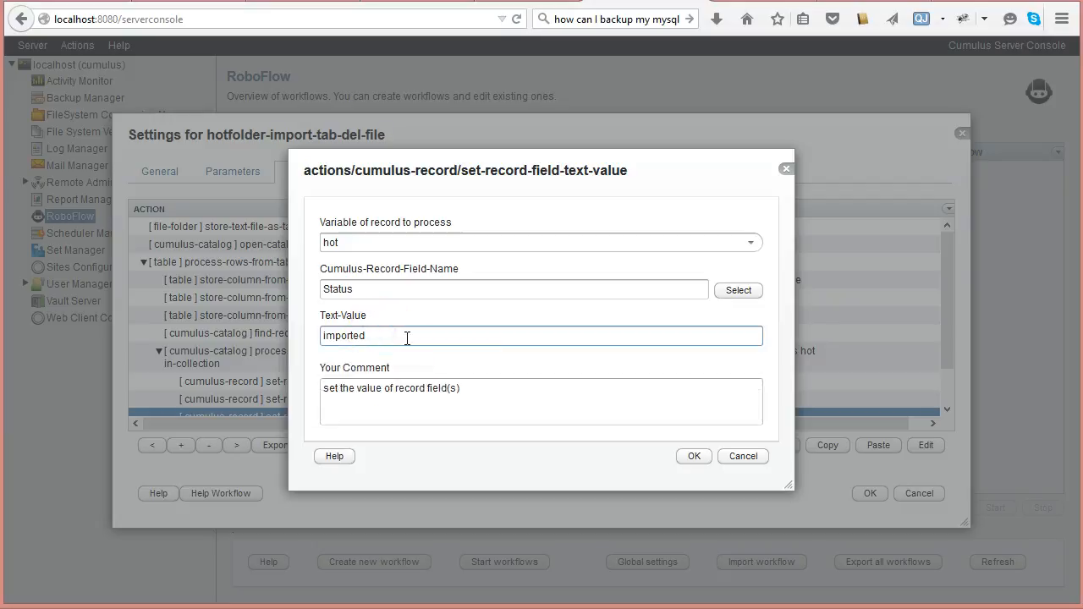
left_click(398, 334)
Replace the set-record-field-text-value action's comment with "Status = imported" and save the action.
left_click(457, 389)
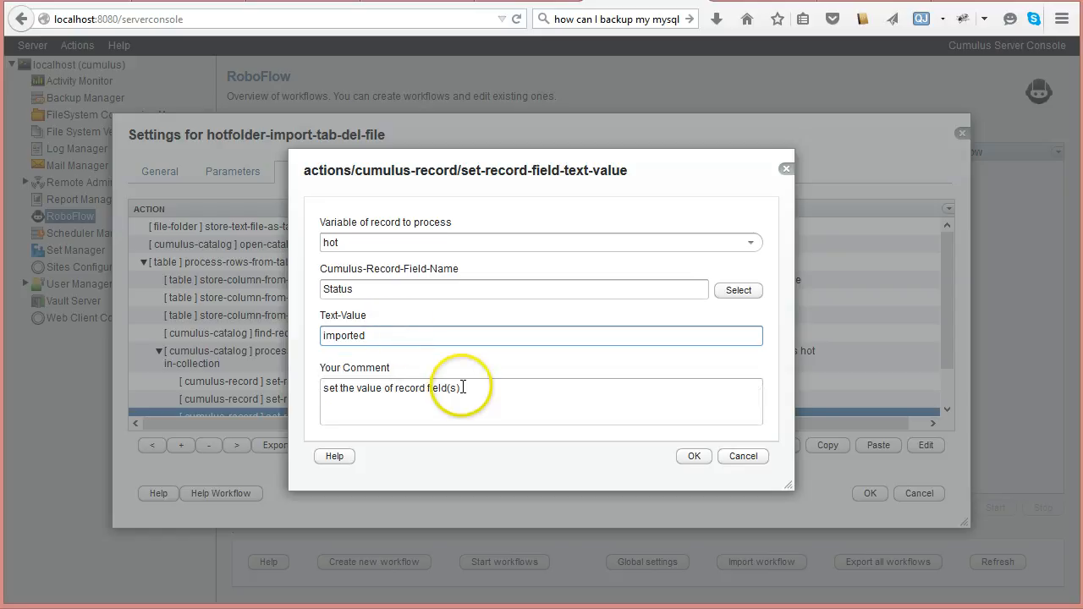
left_click_drag(322, 392, 632, 412)
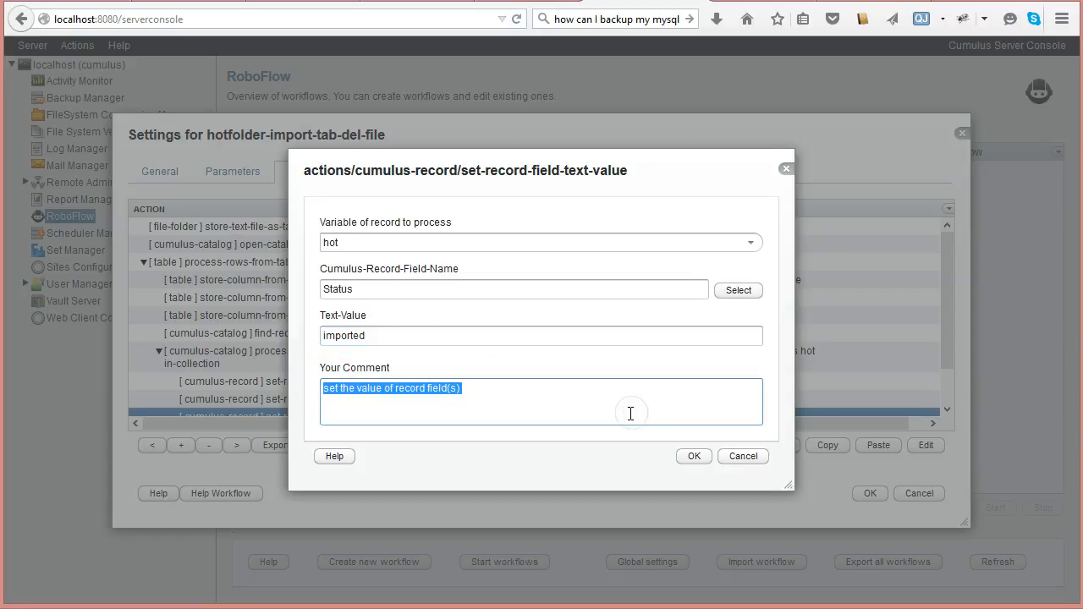
type("Status = imported")
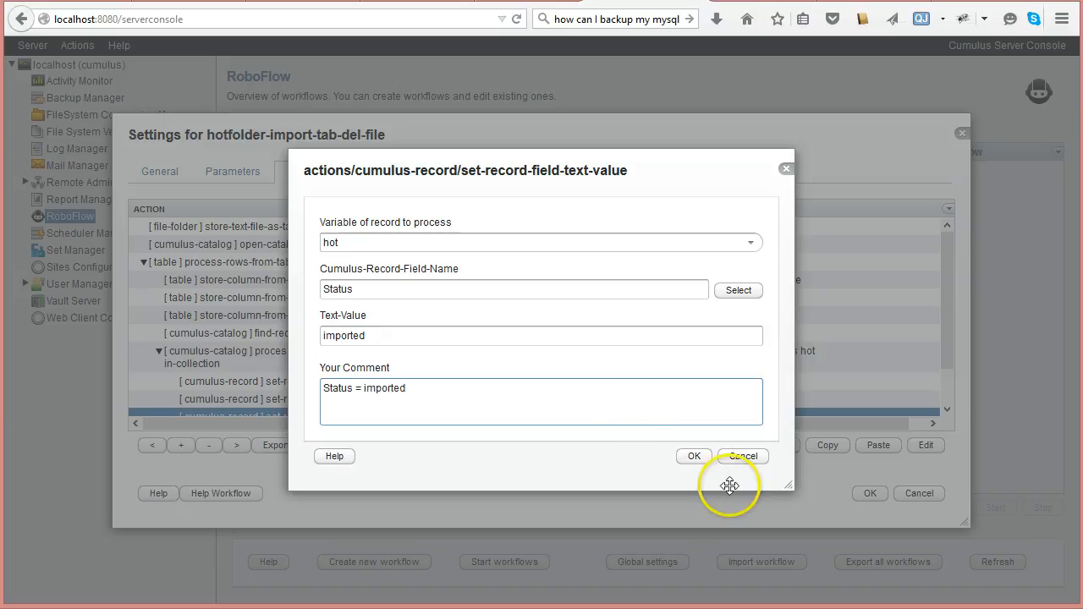
left_click(694, 456)
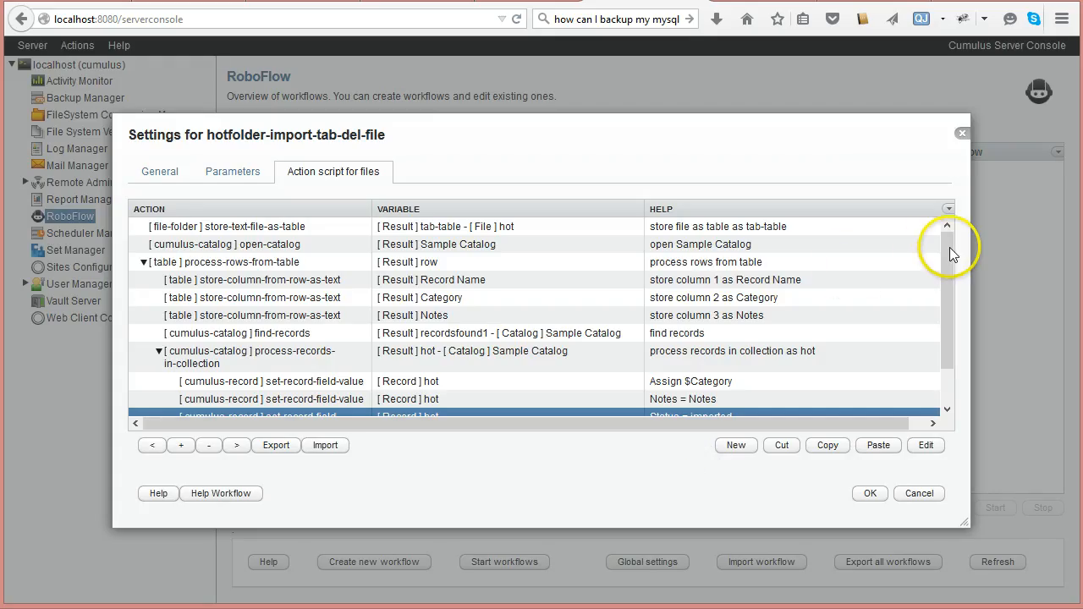
Add a write-text-to-log action from the notification category as the first action inside the process-records-in-collection loop.
scroll(946, 283, "down", 2)
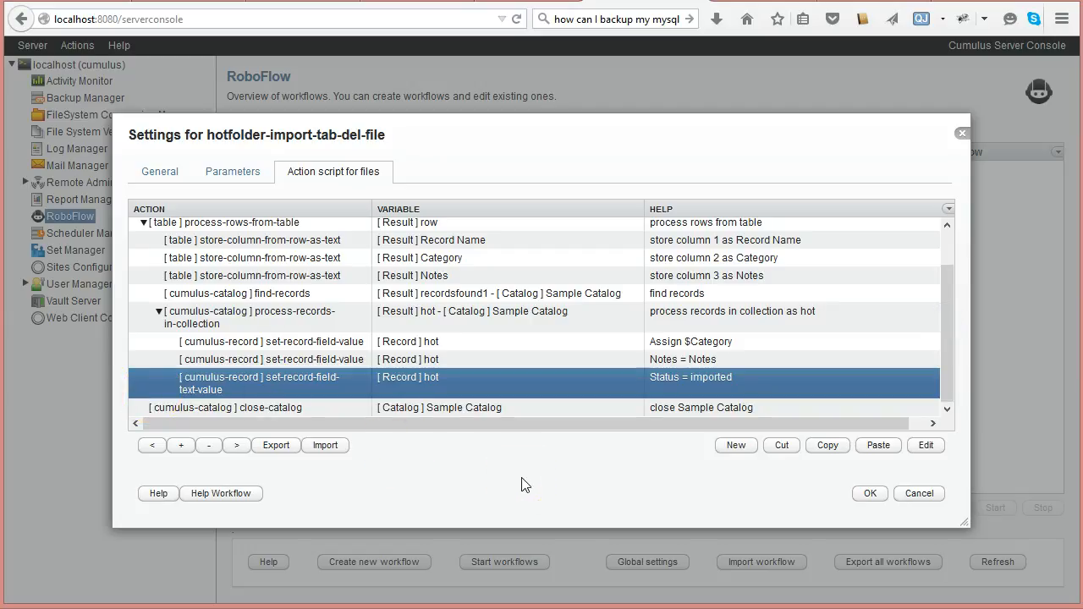
left_click(284, 328)
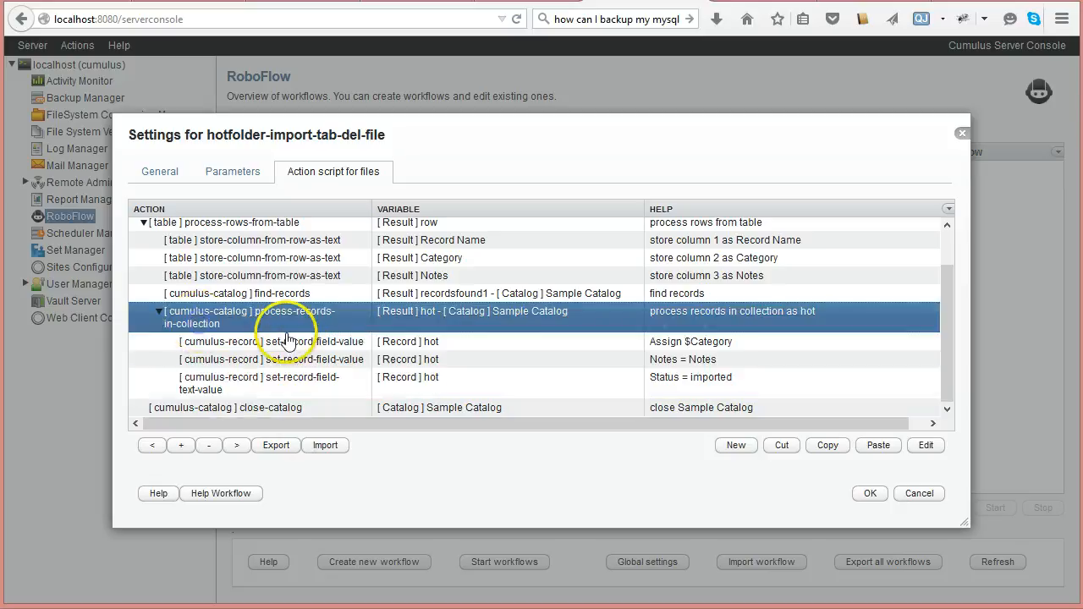
left_click(721, 453)
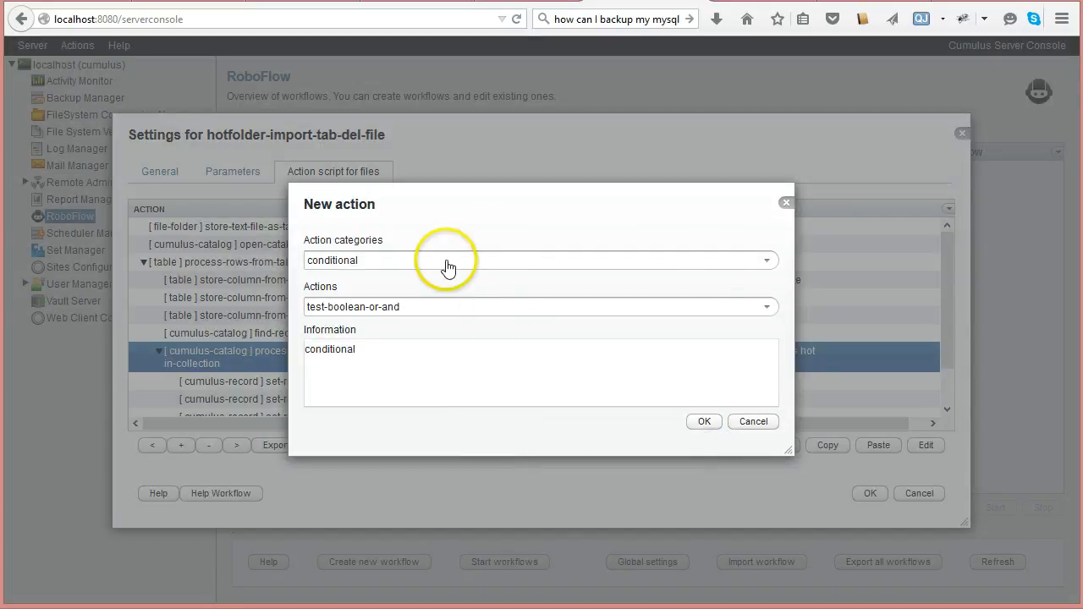
left_click(767, 261)
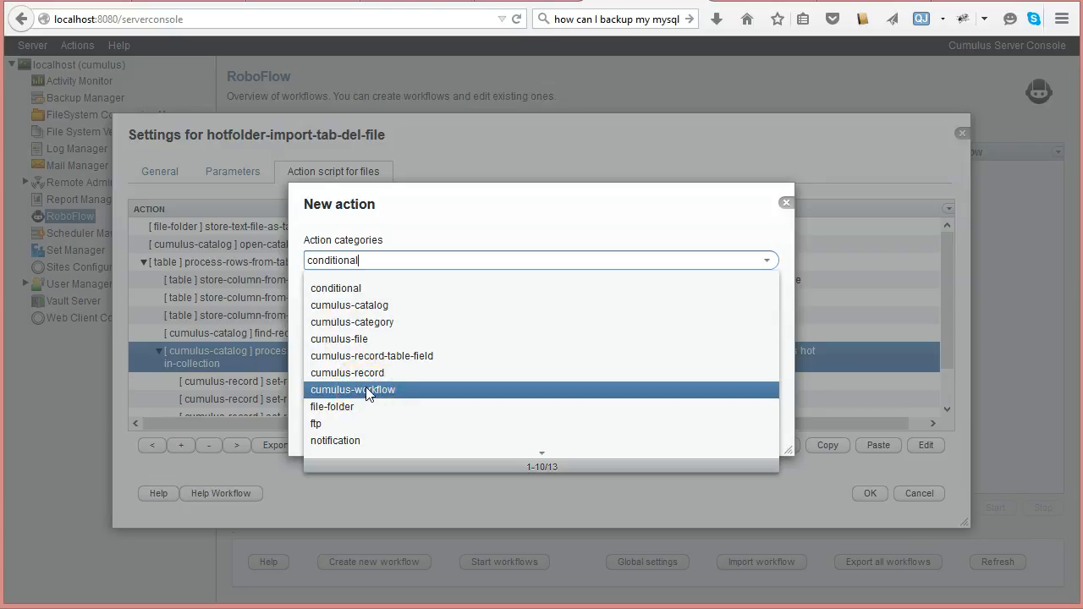
left_click(351, 440)
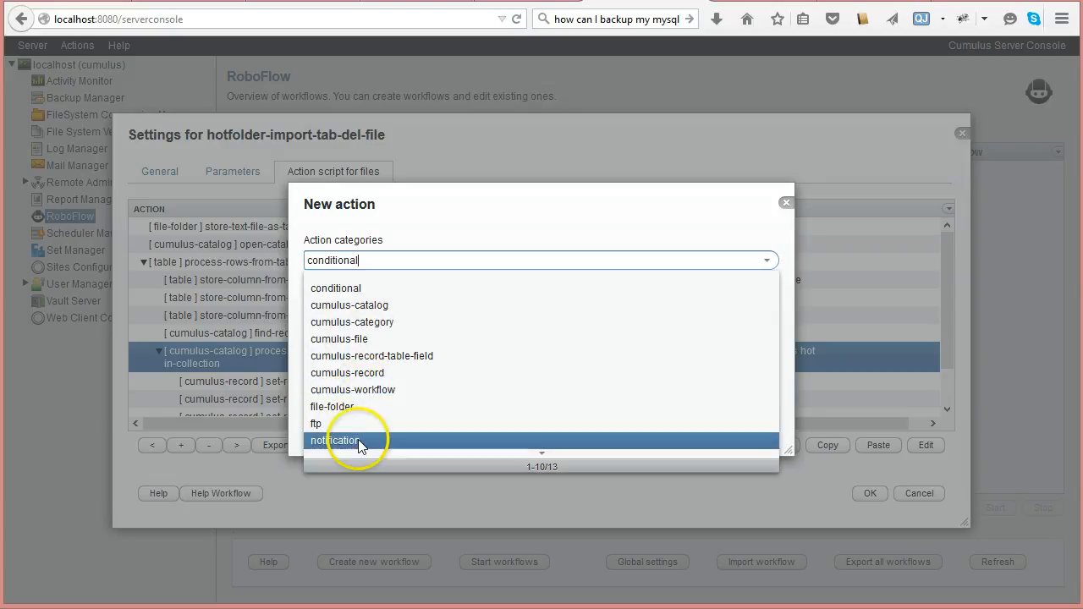
left_click(766, 308)
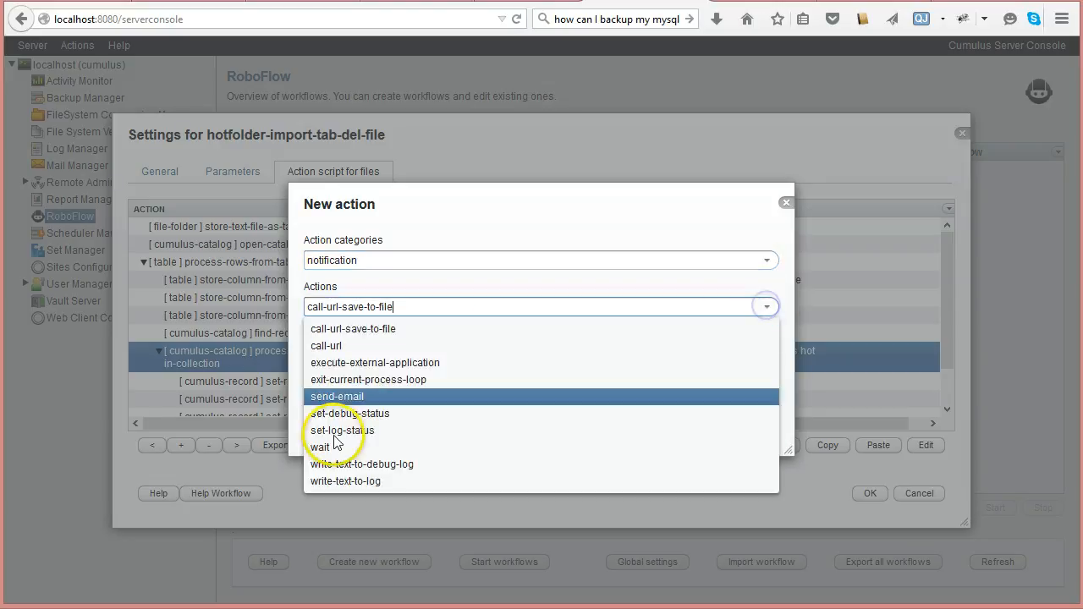
left_click(337, 481)
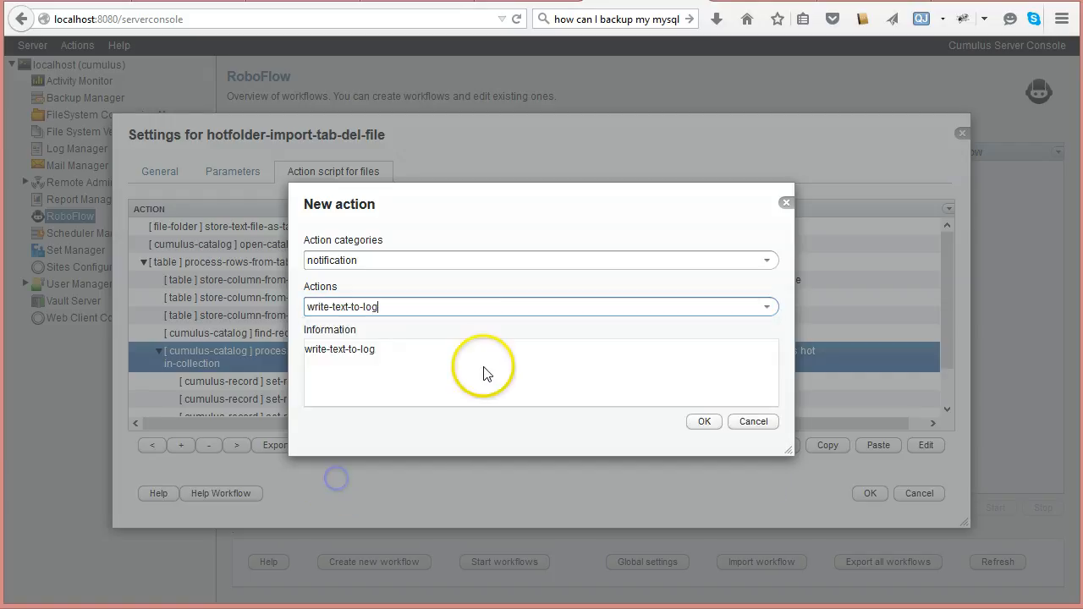
left_click(703, 421)
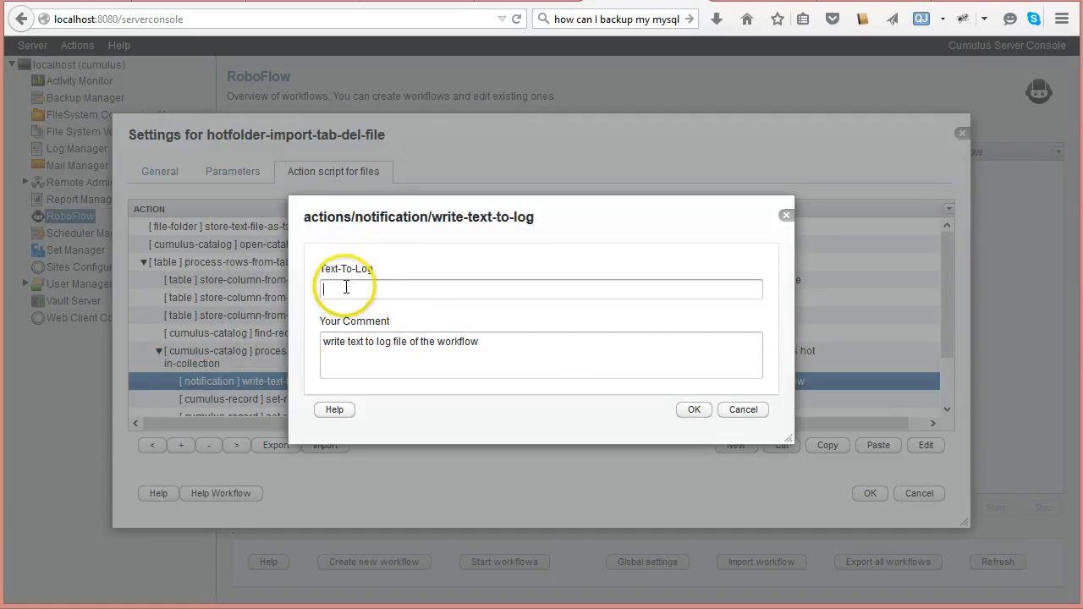
Set the text to log to "Row found: #TAG(Record Name)TAG# - #TAG(Category)TAG#", adding the stored Record Name and Category tags.
left_click(346, 288)
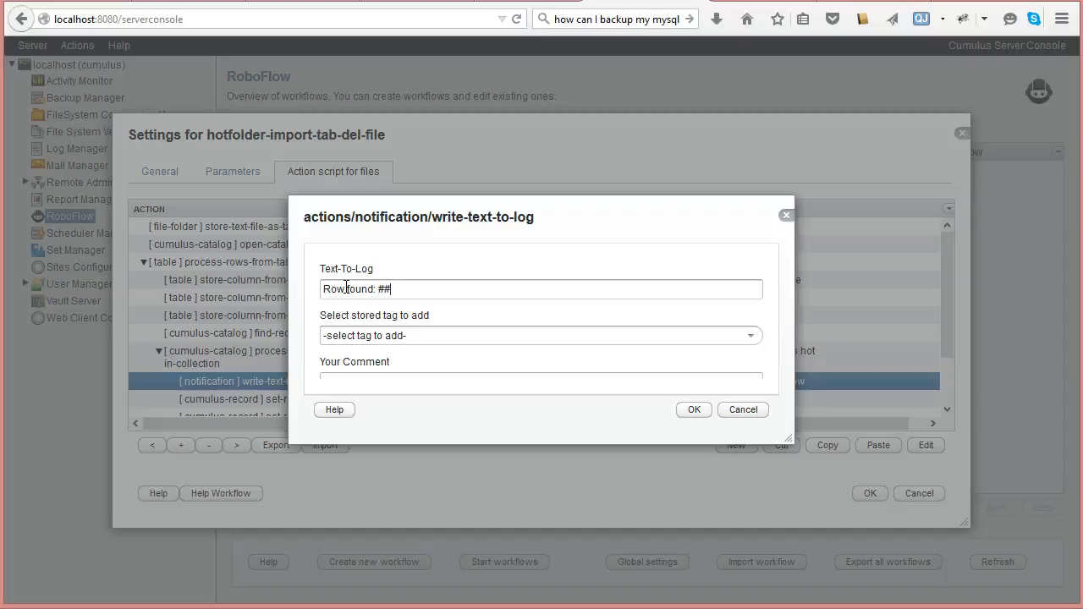
left_click(750, 336)
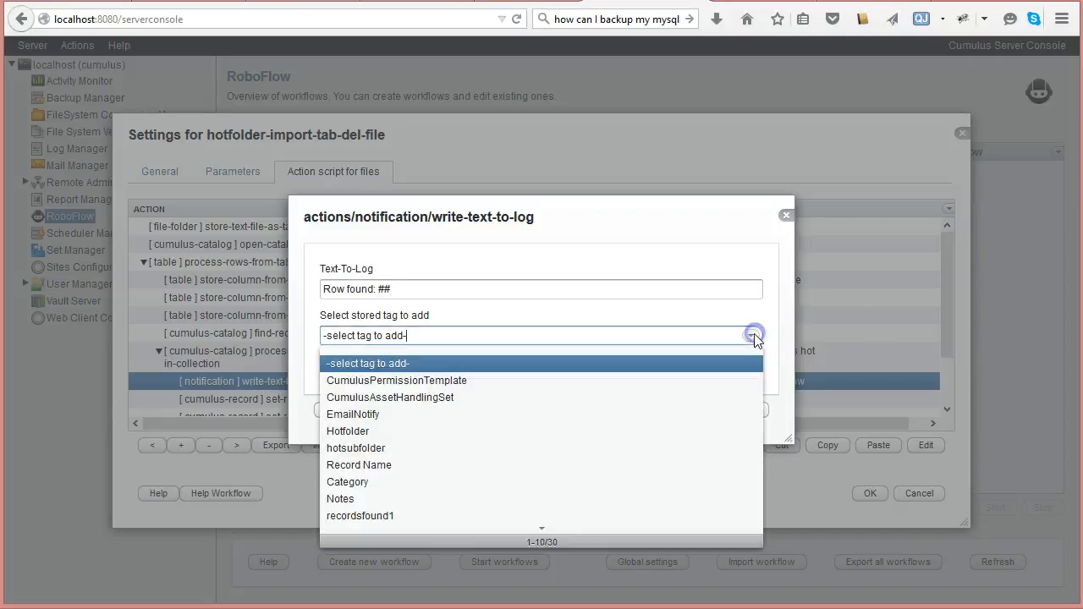
left_click(392, 464)
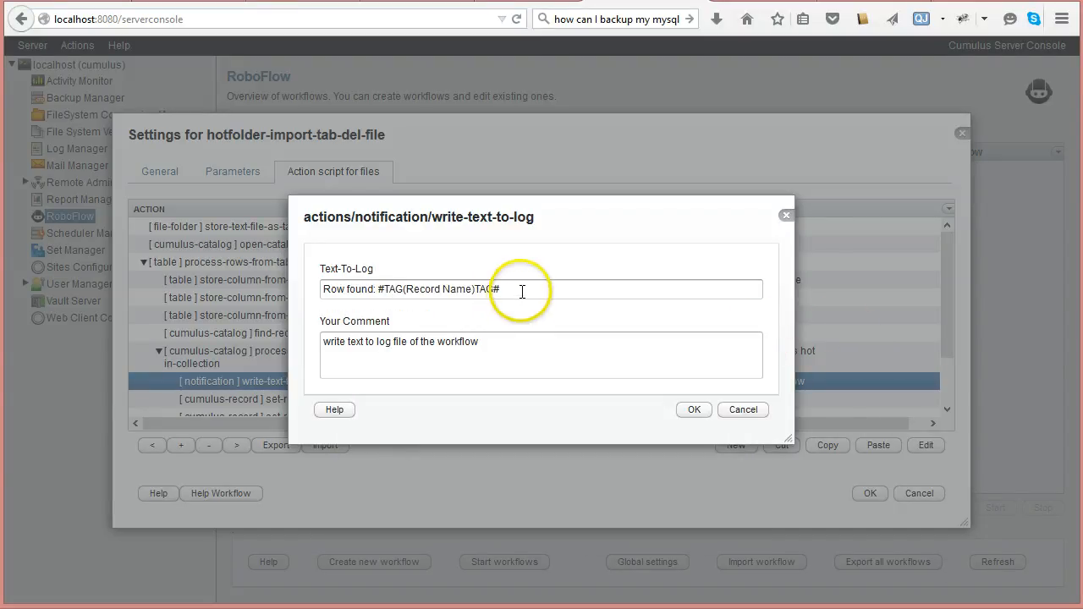
left_click(523, 290)
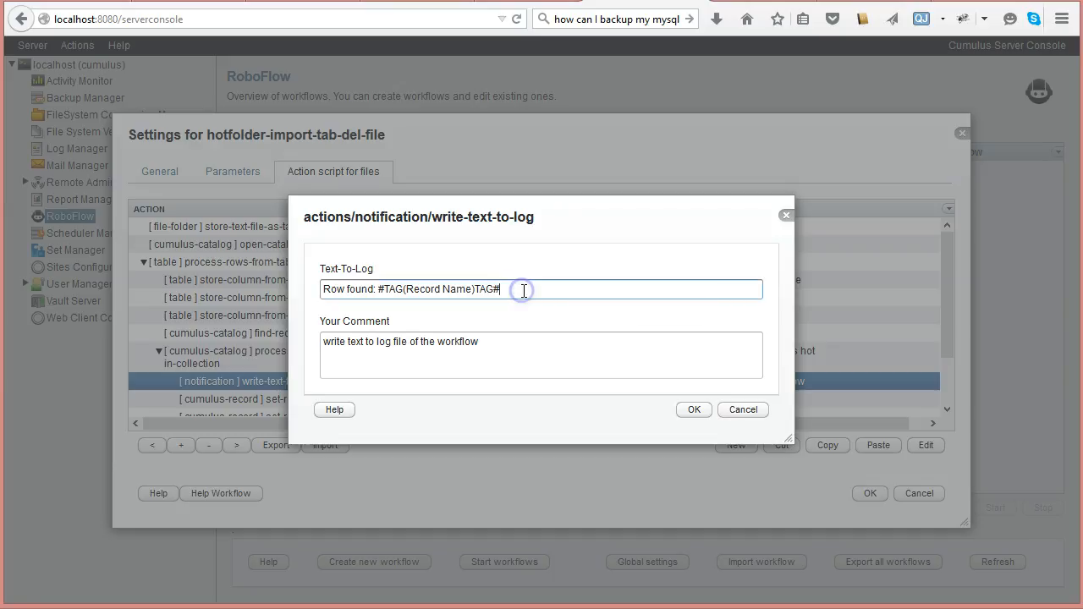
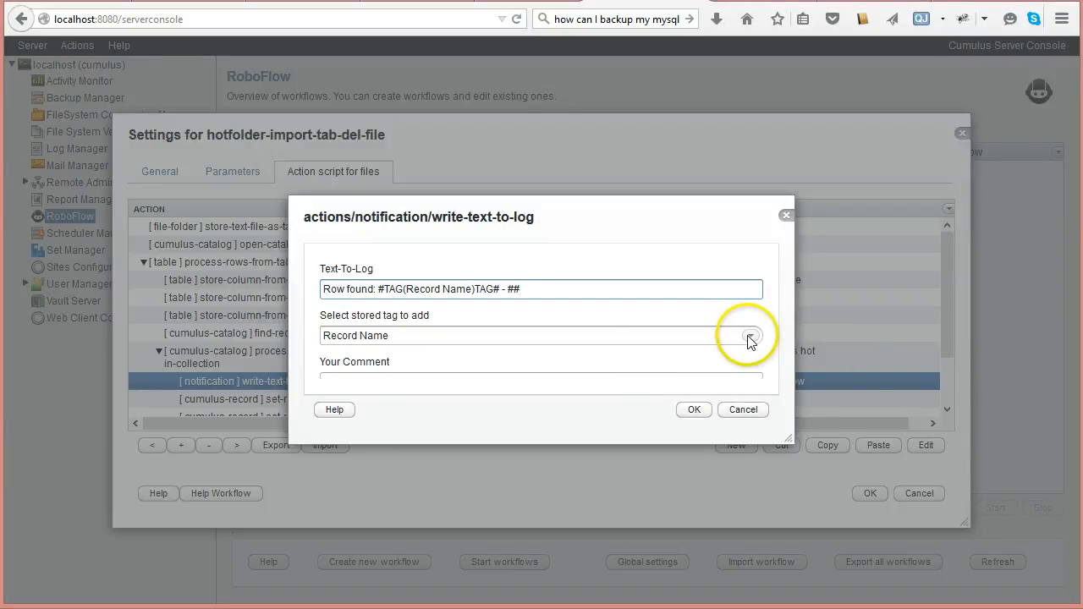
key("BackSpace")
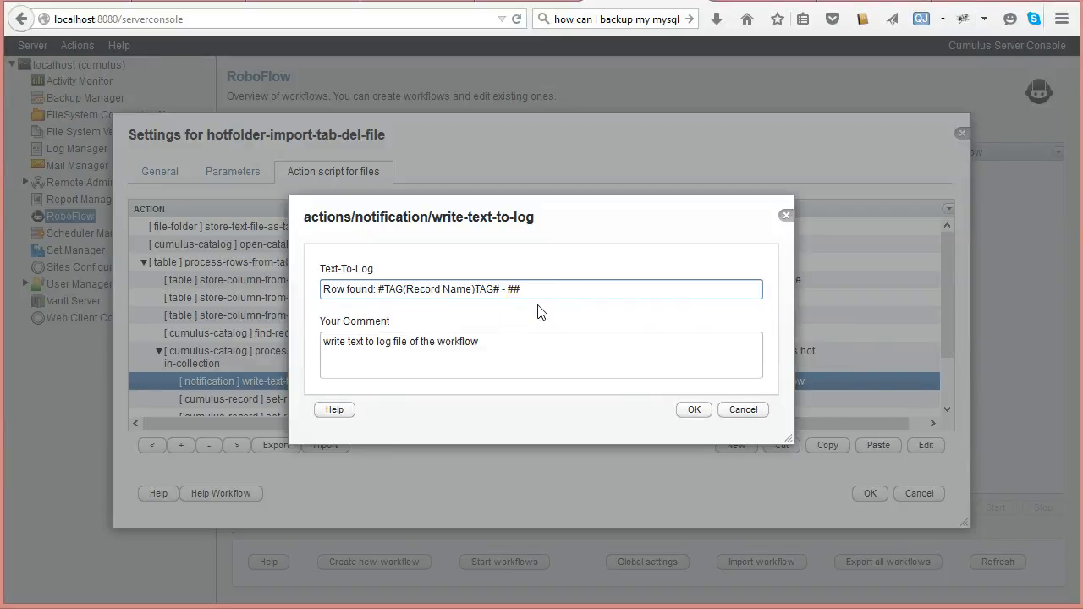
left_click(749, 336)
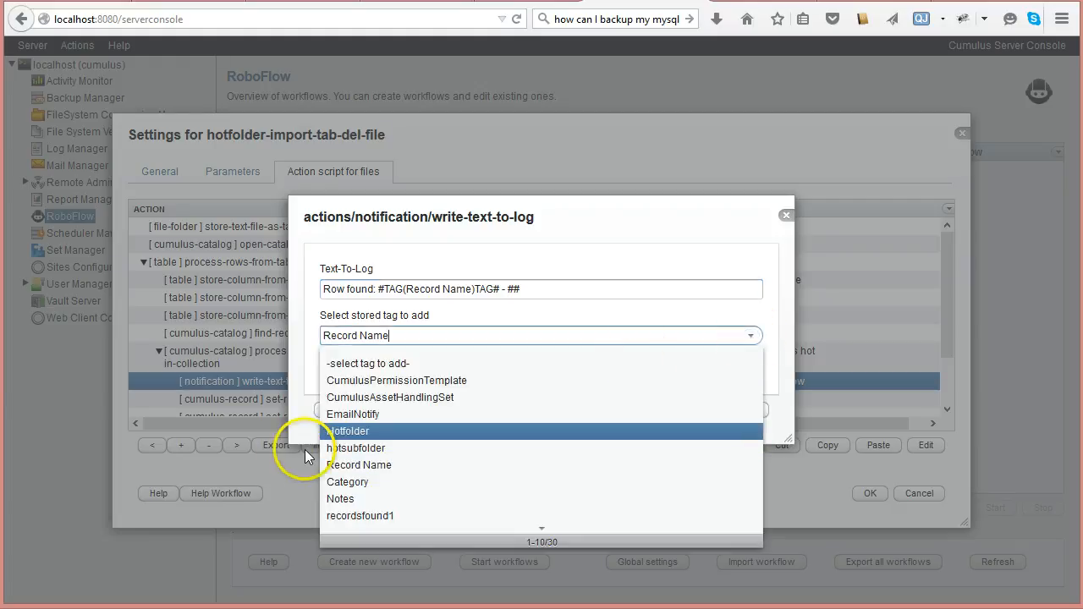
left_click(356, 482)
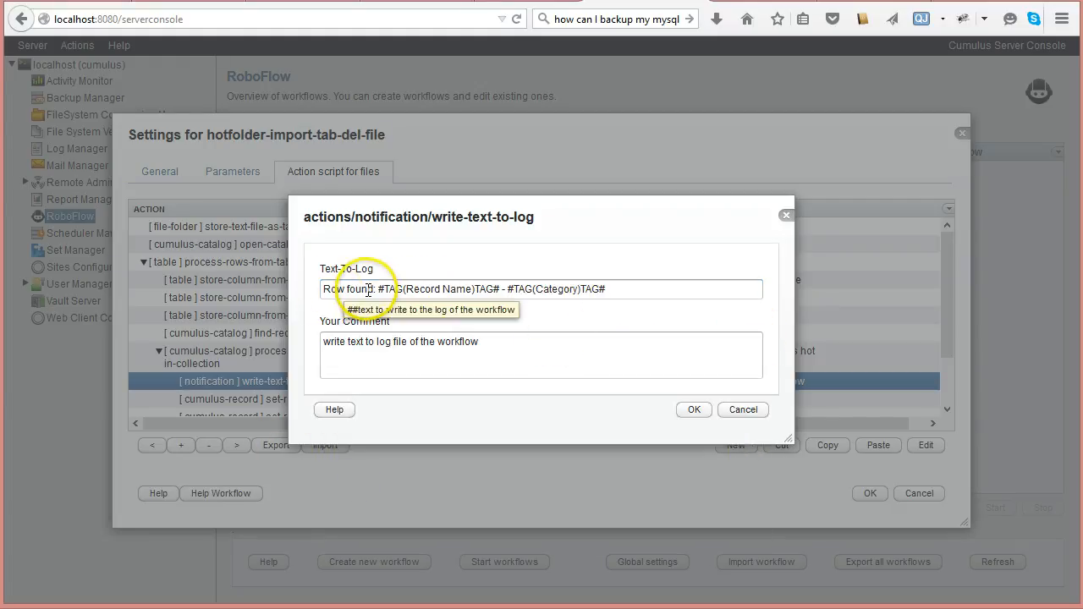
Replace "Row" with "Record" in the log text, change the comment to "write text to log: Record found", and save the action.
double_click(330, 289)
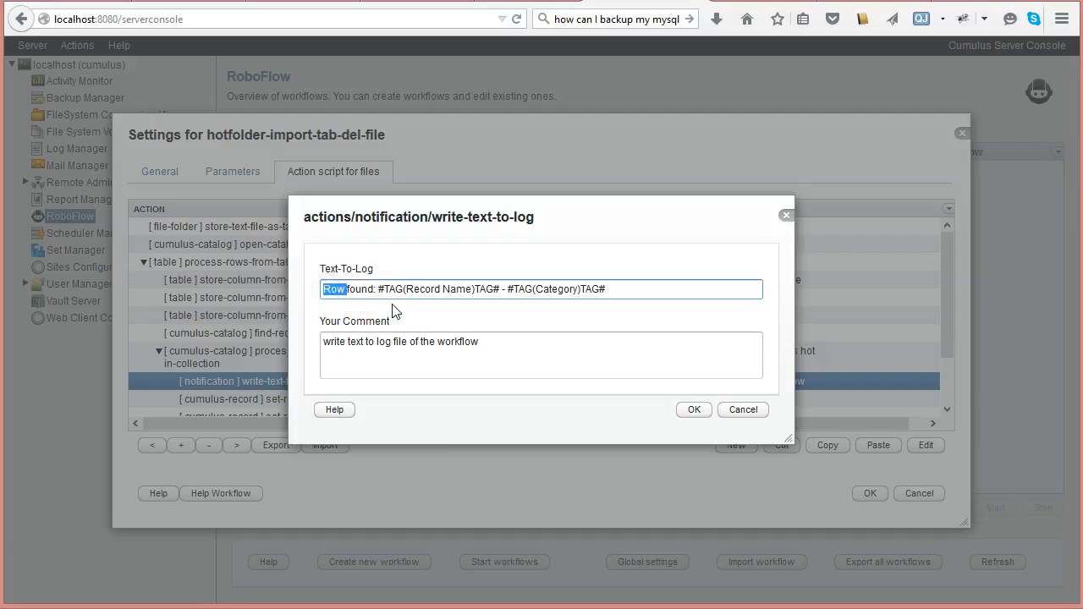
type("Record")
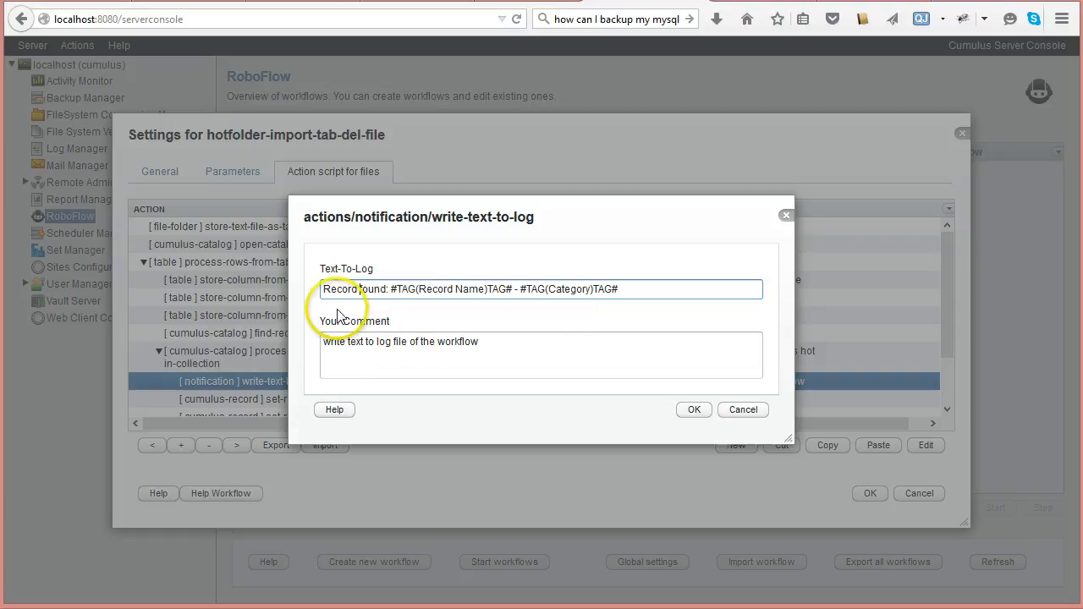
left_click_drag(324, 288, 387, 289)
key("ctrl+c")
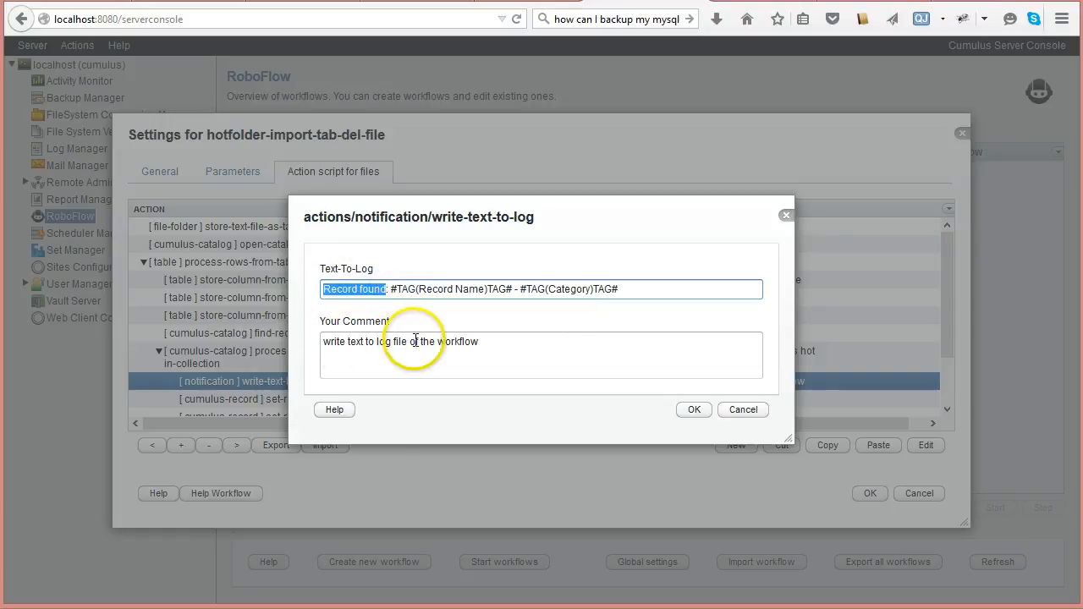
left_click_drag(392, 341, 551, 351)
key("BackSpace")
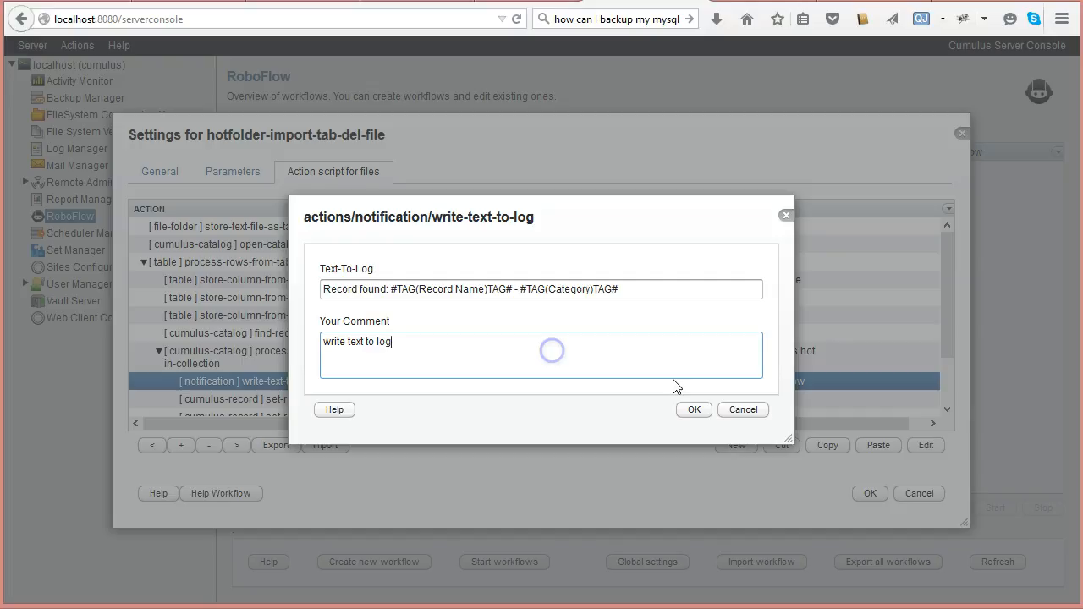
key("ctrl+v")
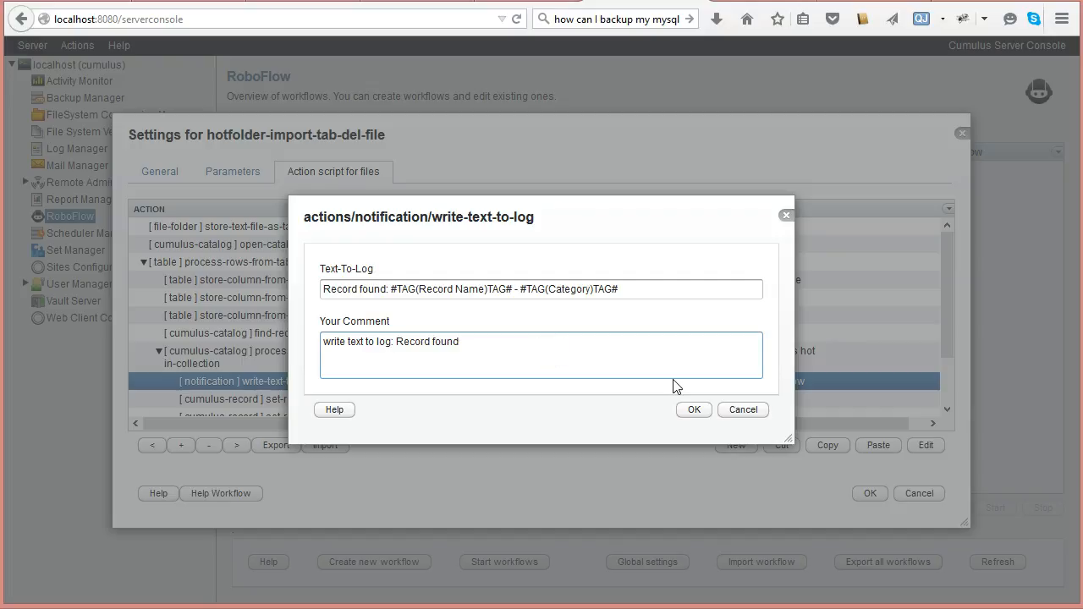
left_click(691, 410)
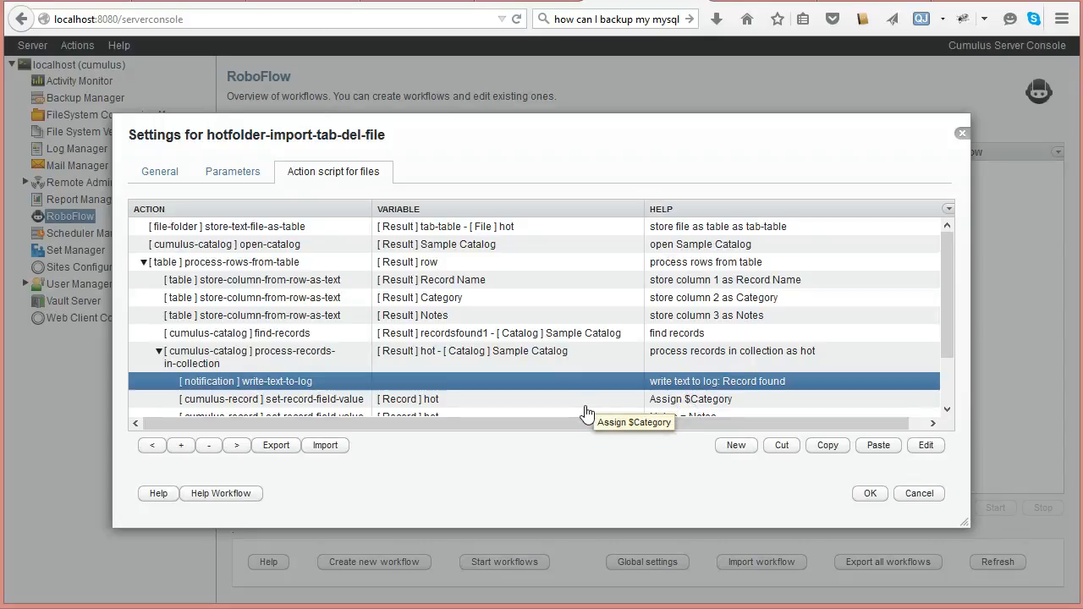
Collapse the process-records-in-collection loop and add a test-text action from the conditional category after the find-records action.
left_click(160, 354)
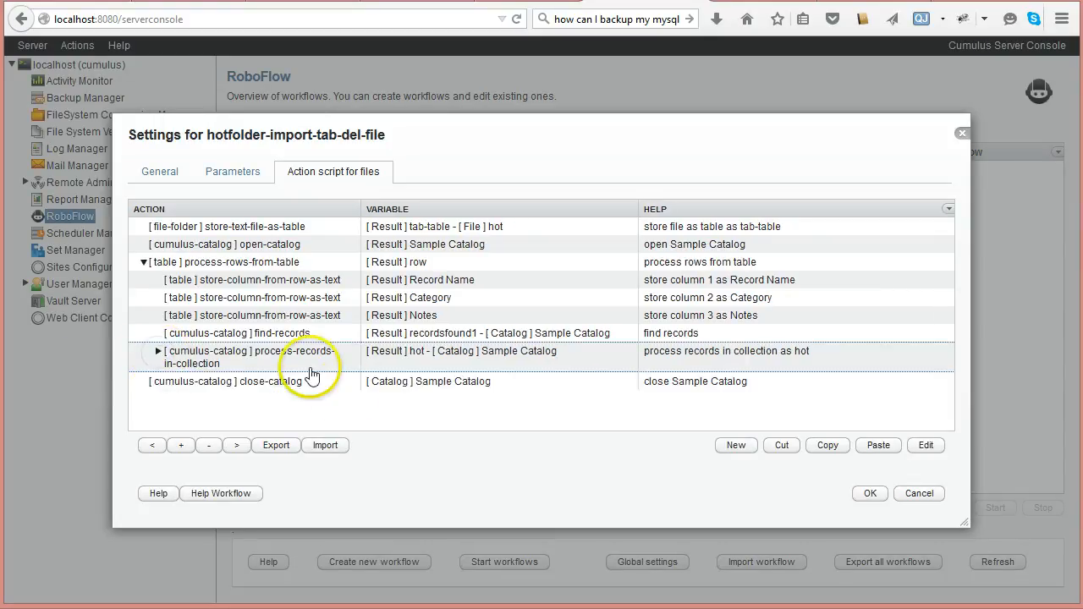
left_click(281, 334)
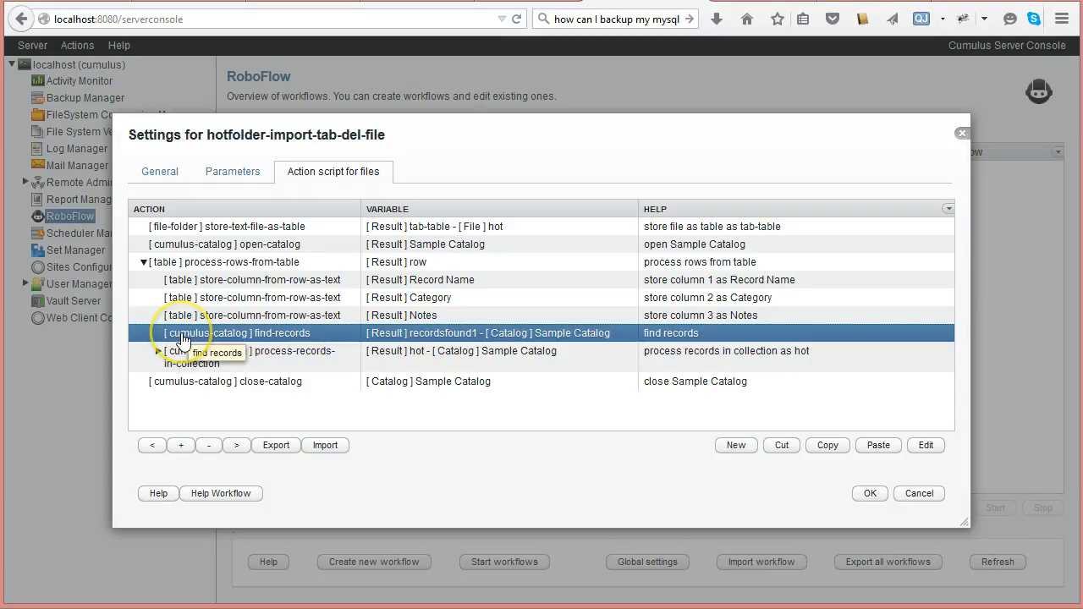
left_click(727, 453)
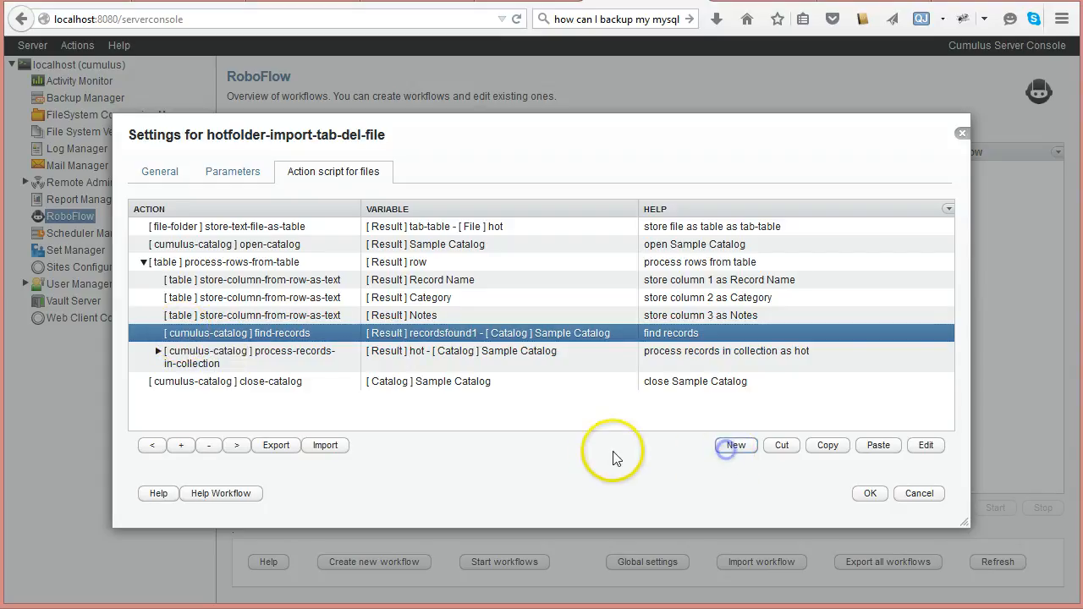
left_click(768, 261)
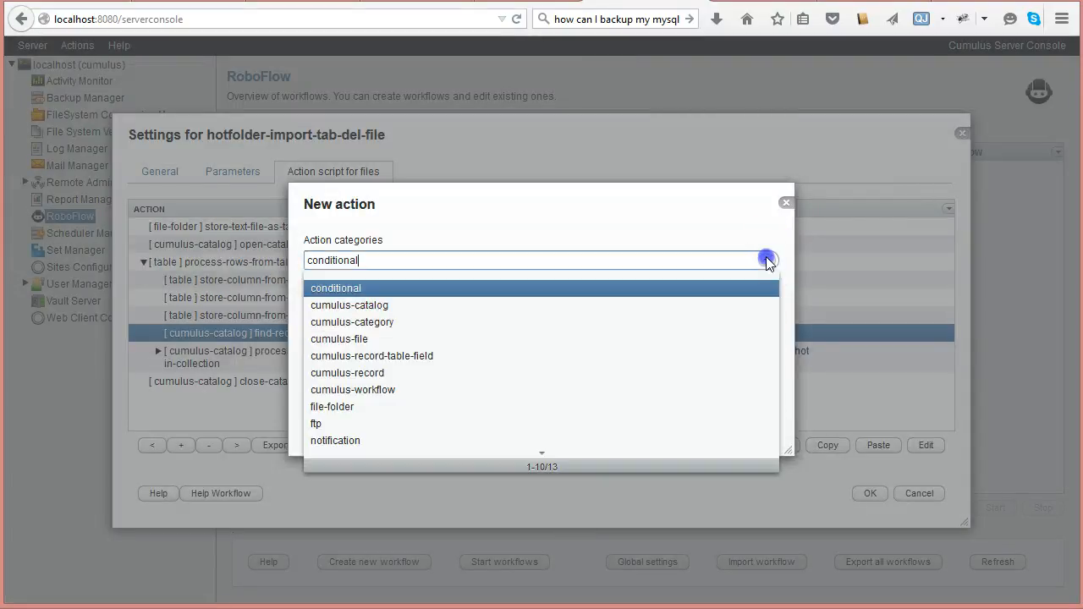
left_click(767, 261)
left_click(769, 306)
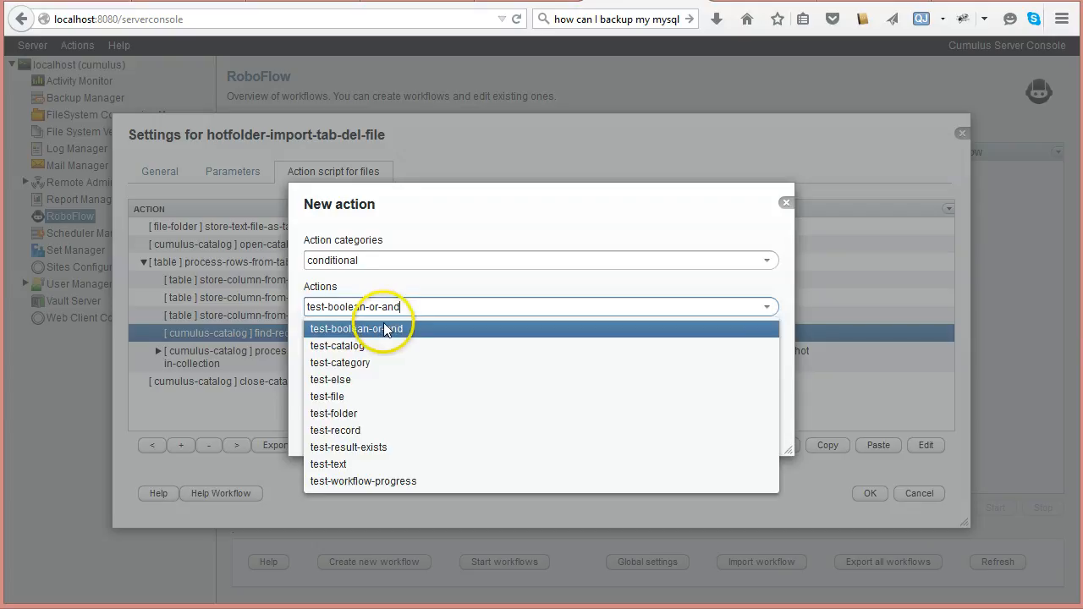
left_click(360, 466)
left_click(704, 423)
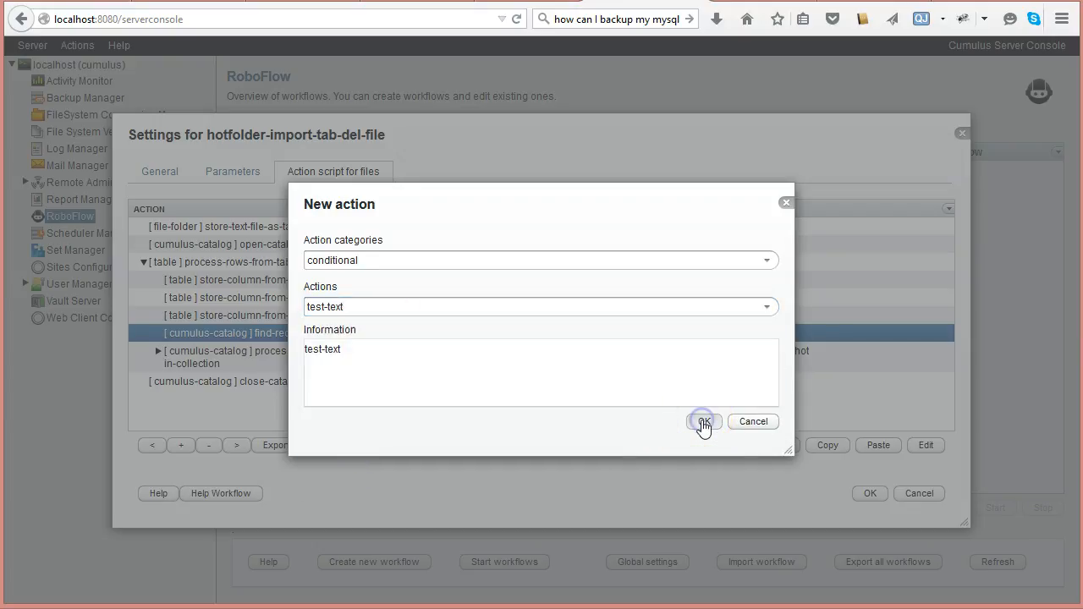
Configure the test-text action to check whether recordsfound1 text-equals 0, with output variable test-if-record-NOT-found.
left_click(752, 219)
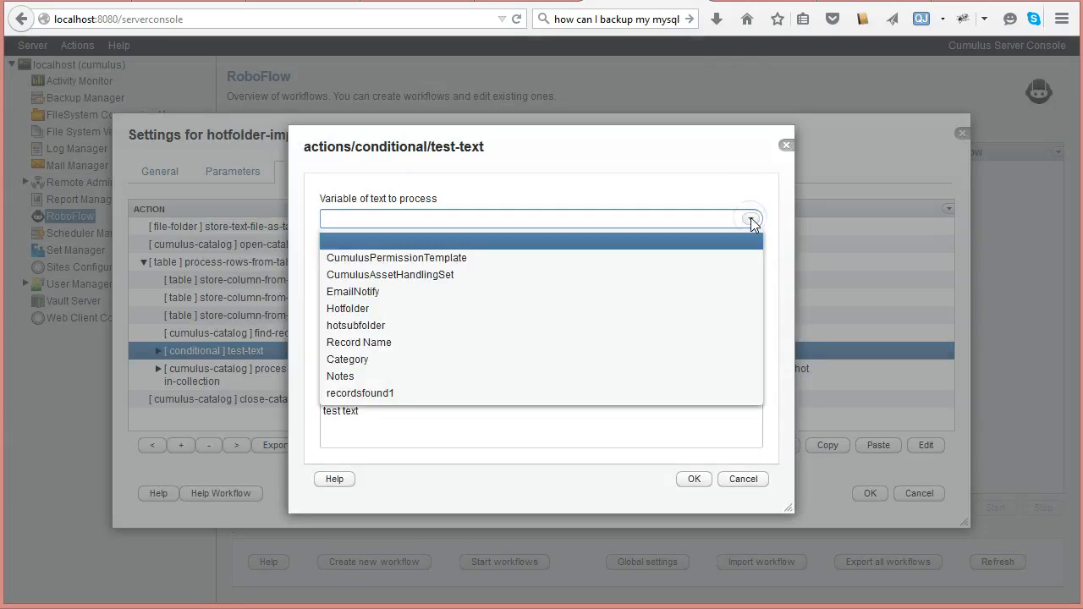
left_click(344, 398)
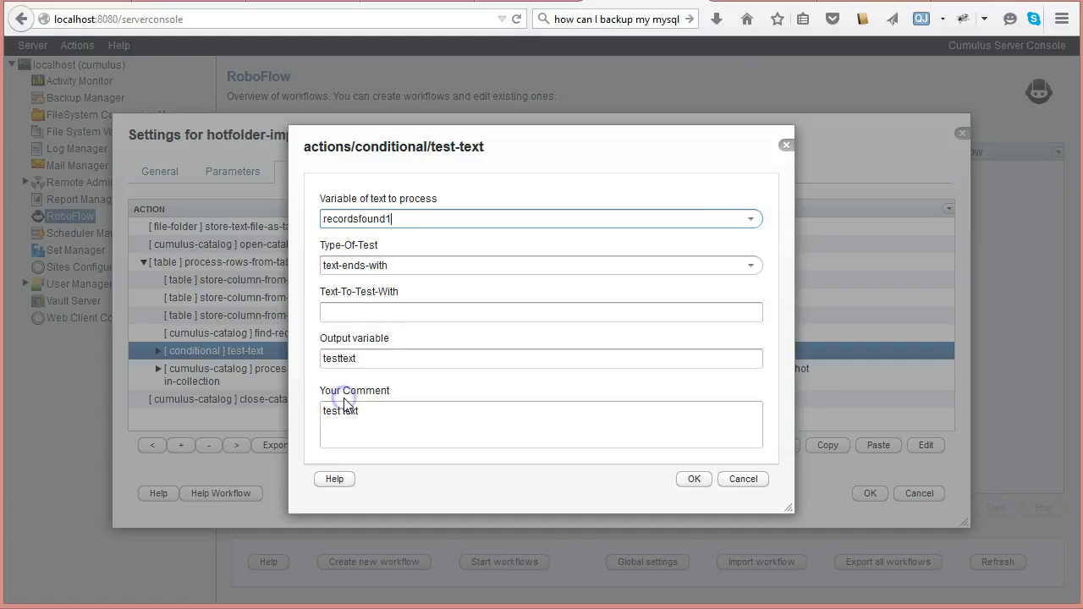
left_click(749, 266)
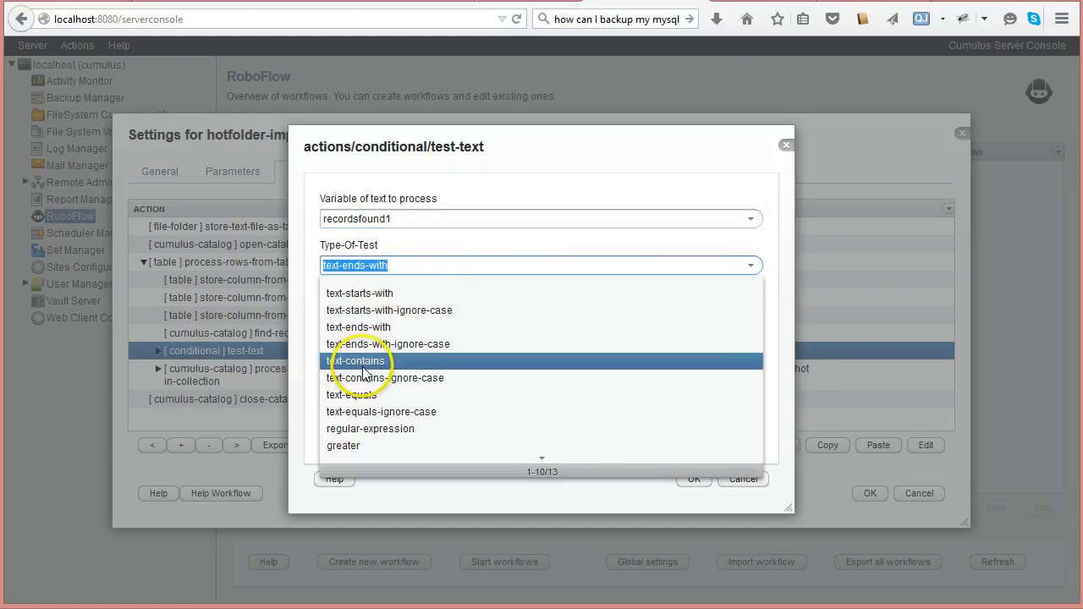
left_click(343, 395)
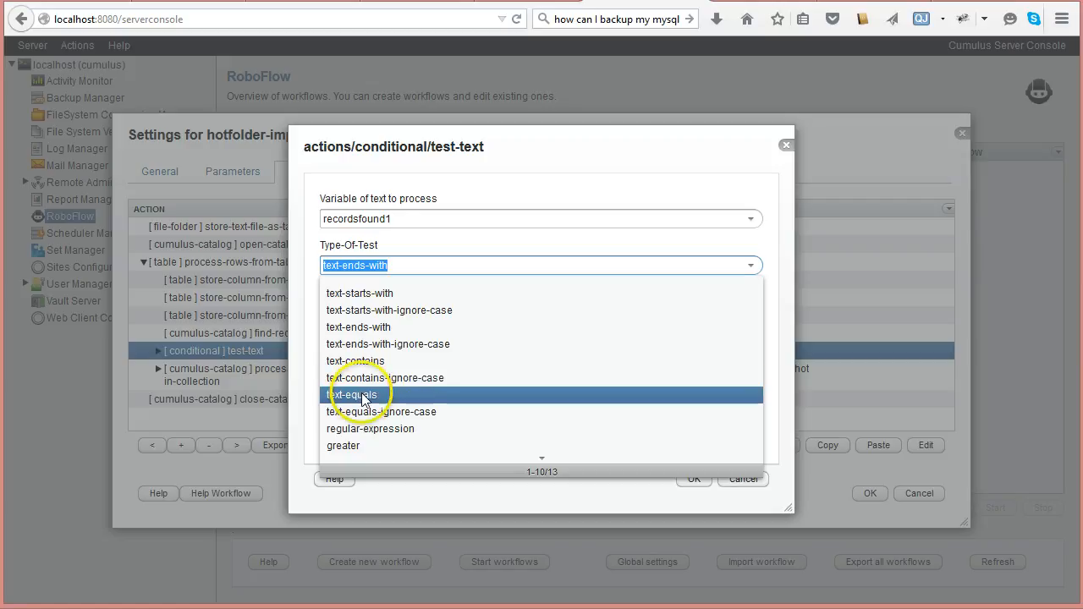
left_click(346, 314)
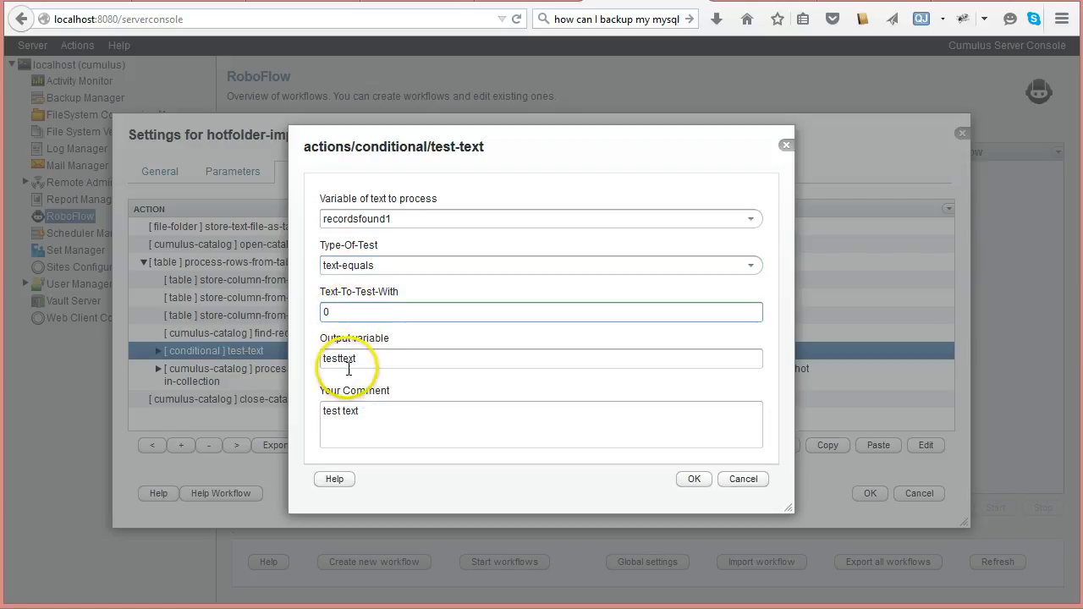
left_click_drag(360, 360, 209, 333)
type("test")
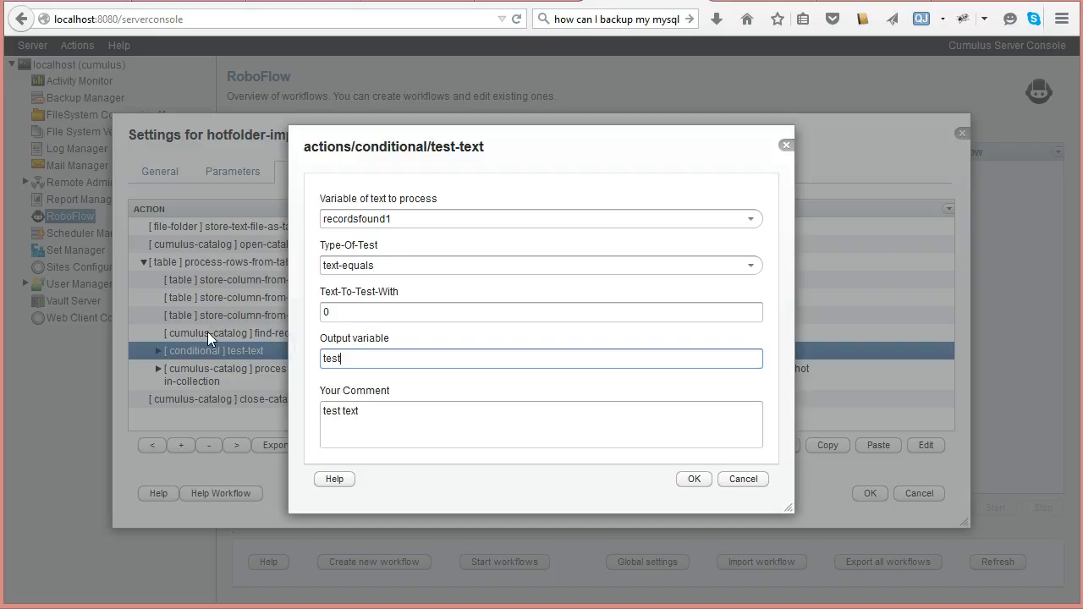
type("-if-record-NOT-found")
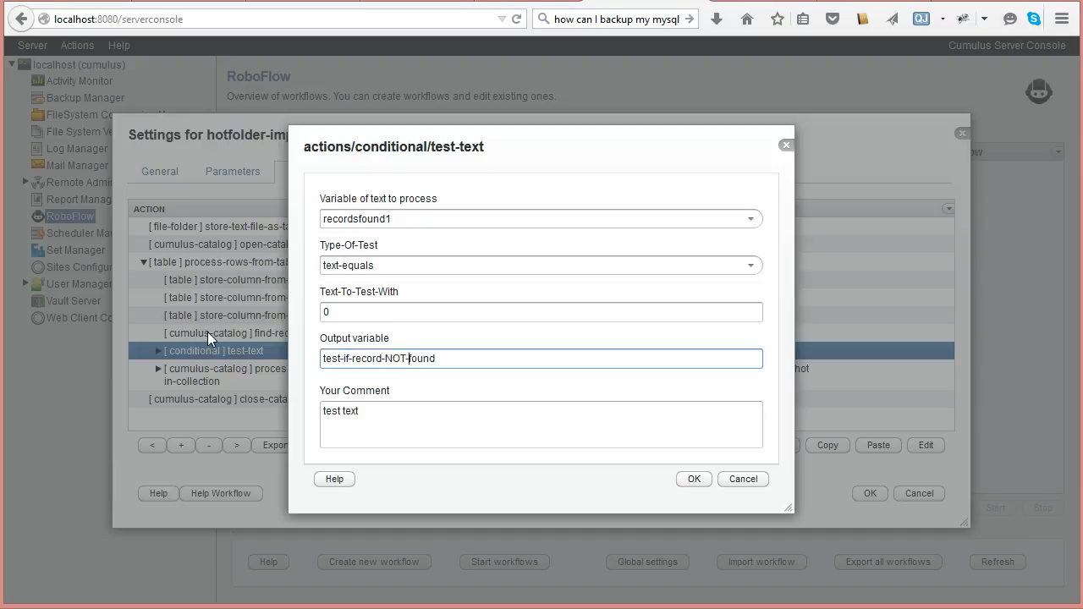
Set the test-text action's comment to test-if-record-NOT-found, reusing the output variable name, and save the action.
key("ctrl+a")
key("ctrl+c")
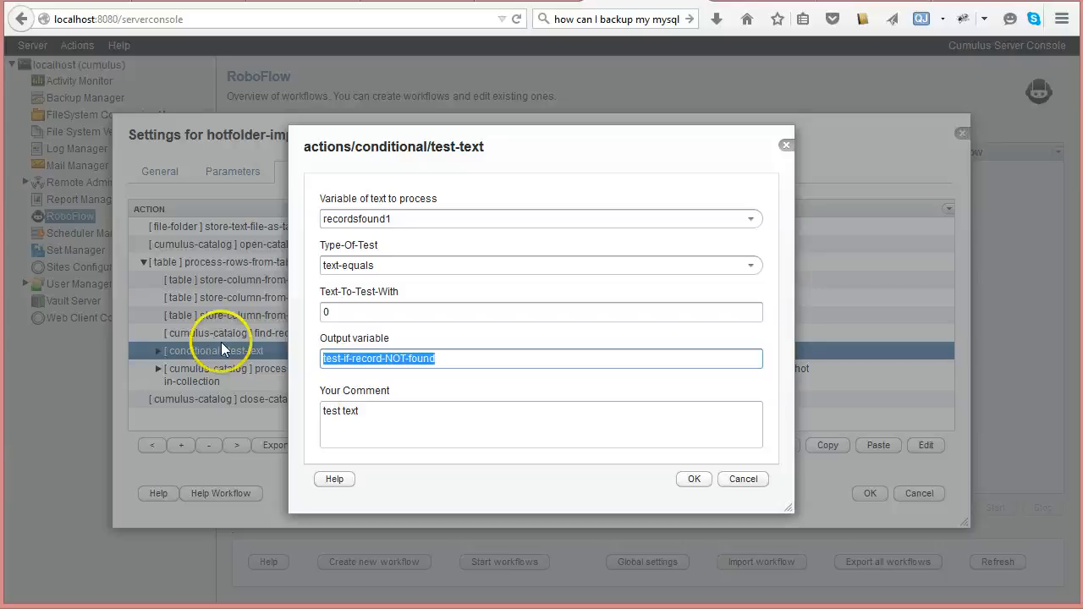
left_click(323, 413)
key("ctrl+a")
key("ctrl+v")
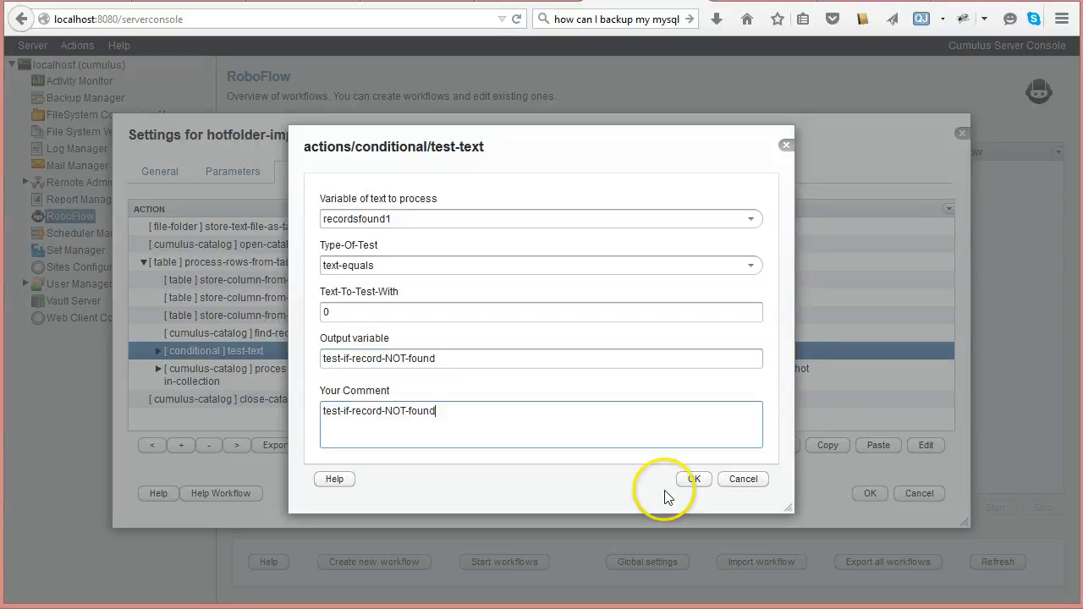
left_click(695, 480)
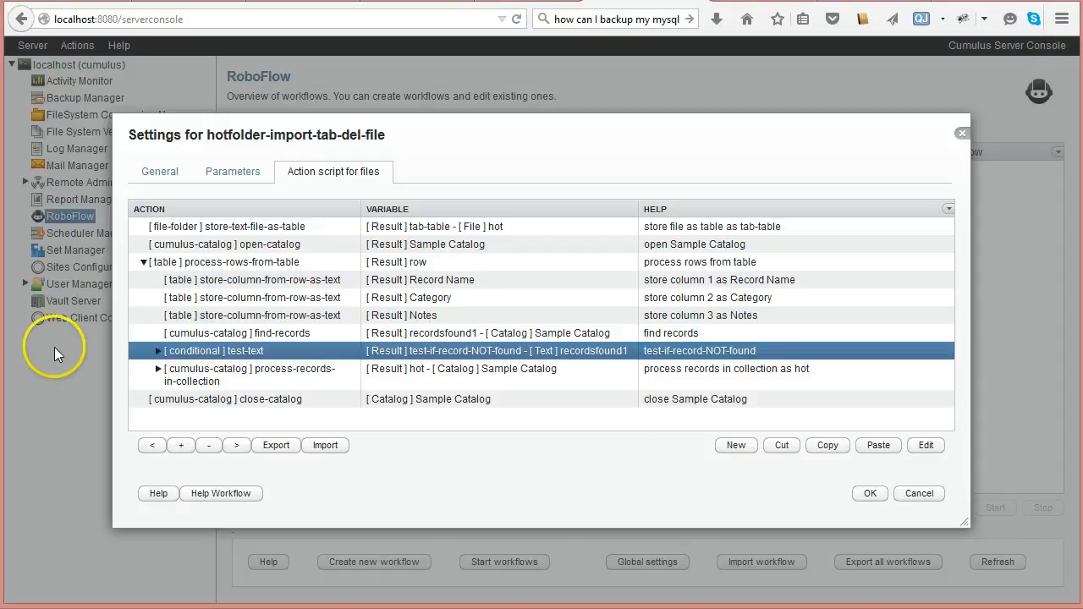
Copy the write-text-to-log action from the process-records-in-collection loop and paste it inside the test-text condition.
left_click(158, 351)
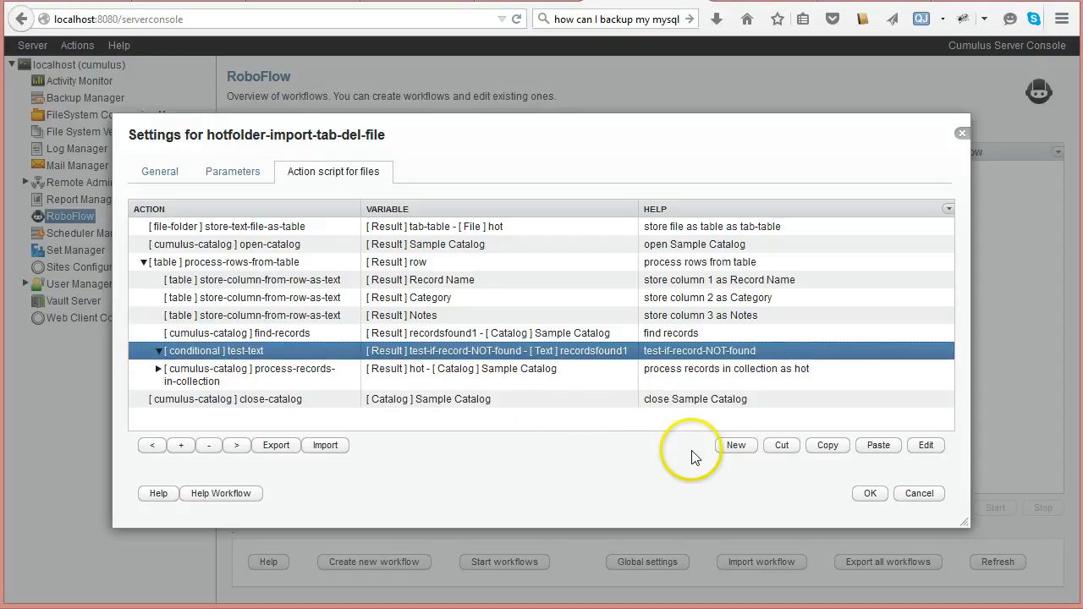
left_click(158, 374)
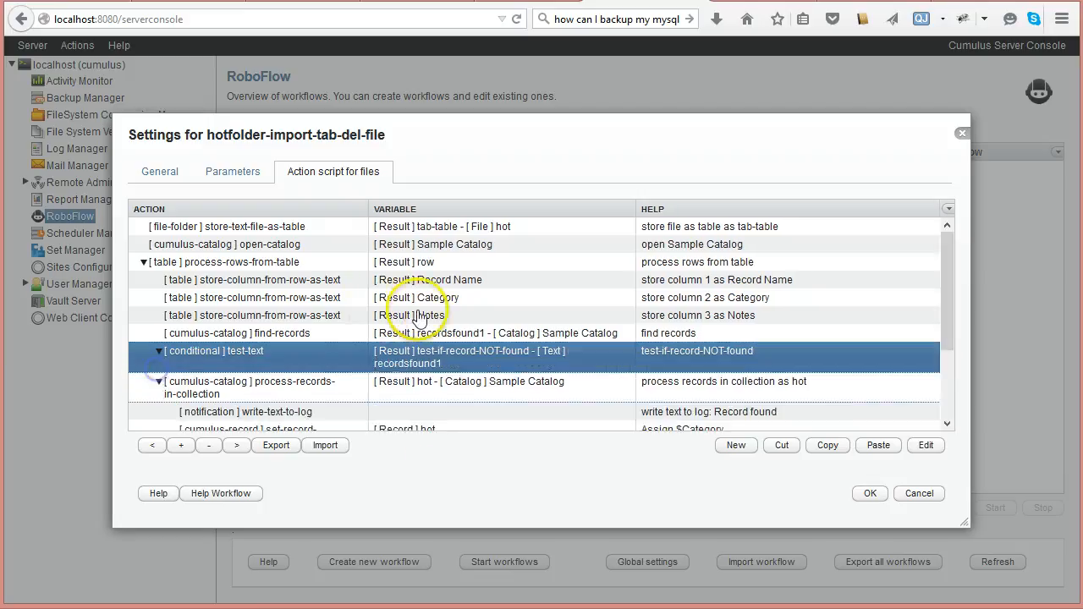
scroll(380, 309, "down", 2)
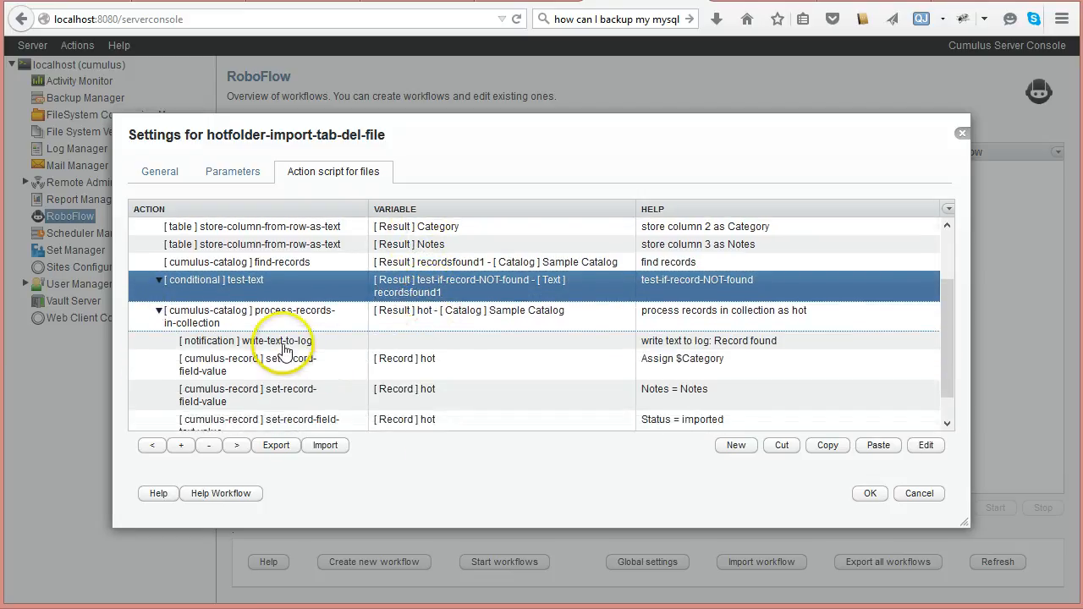
left_click(286, 341)
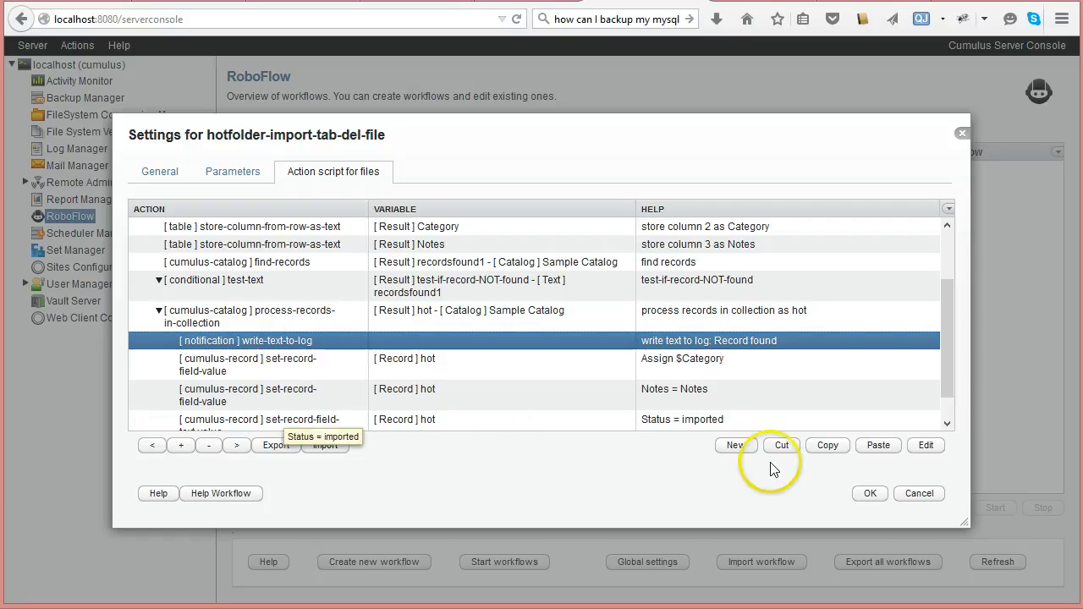
left_click(827, 446)
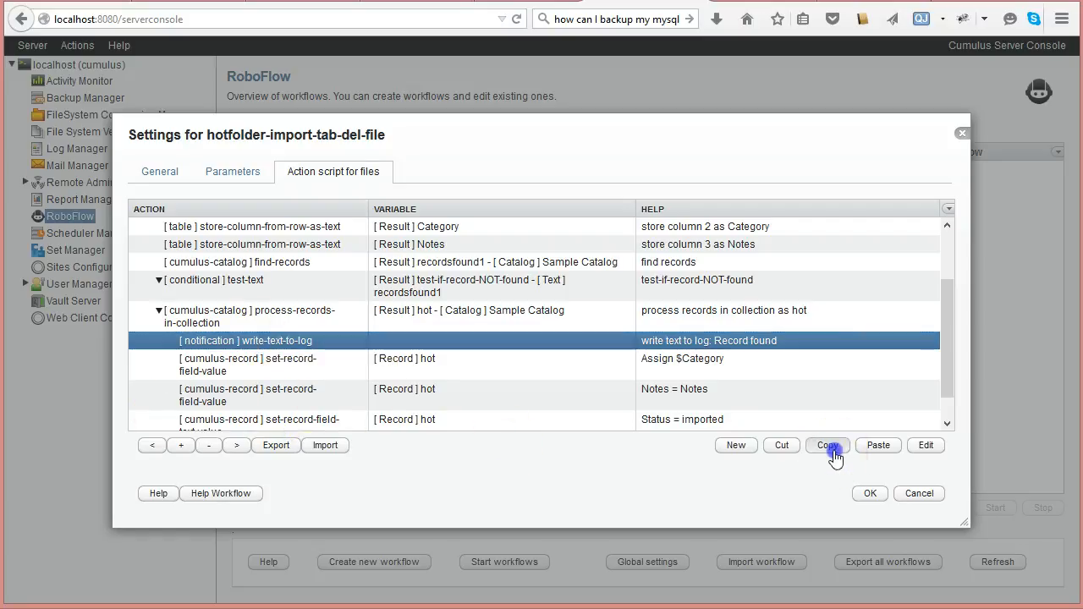
left_click(186, 281)
left_click(878, 445)
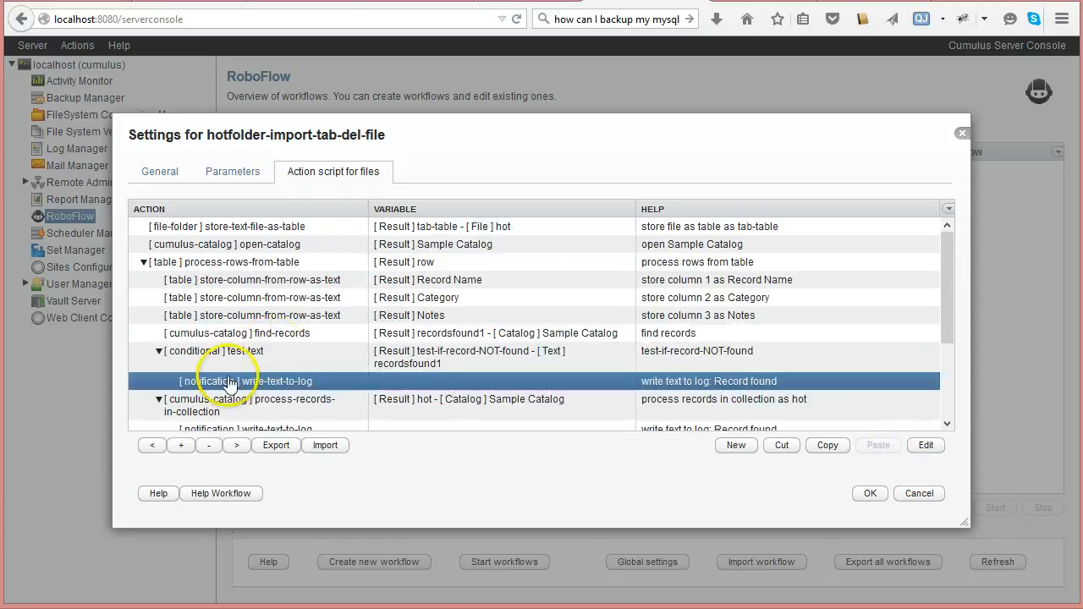
Change the pasted action's log text to "Record NOT found: #TAG(Record Name)TAG#" and its comment to "write text to log: Record NOT found", and save it.
left_click(926, 445)
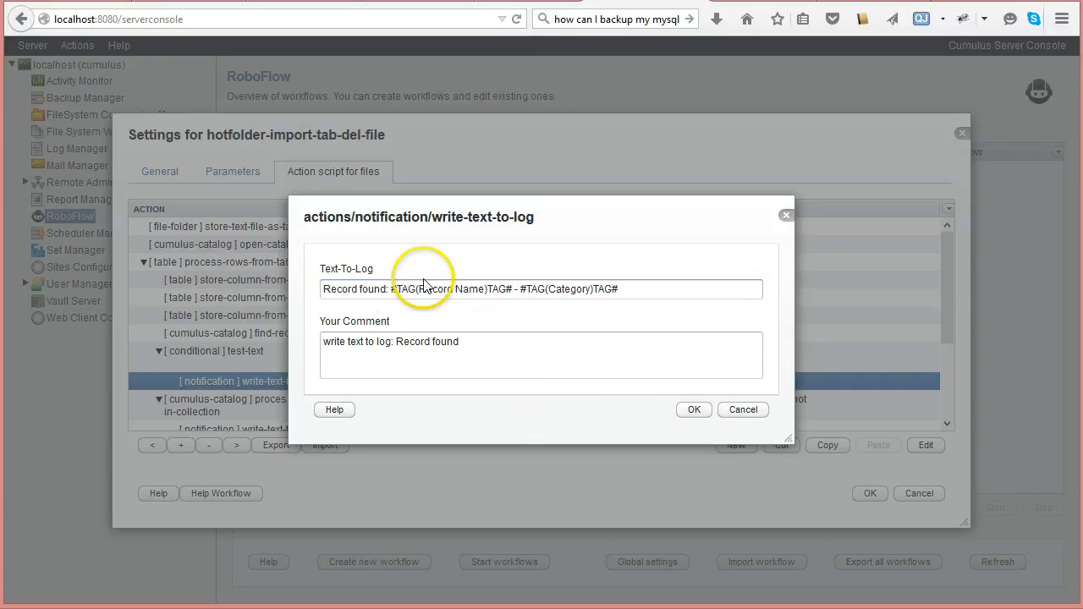
left_click(357, 289)
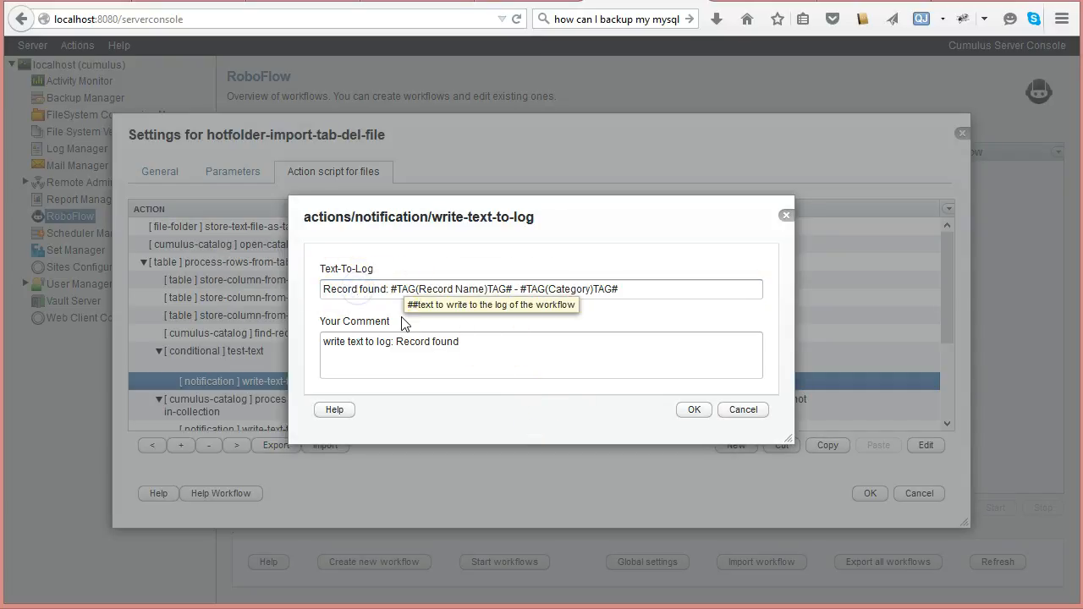
type("NOT")
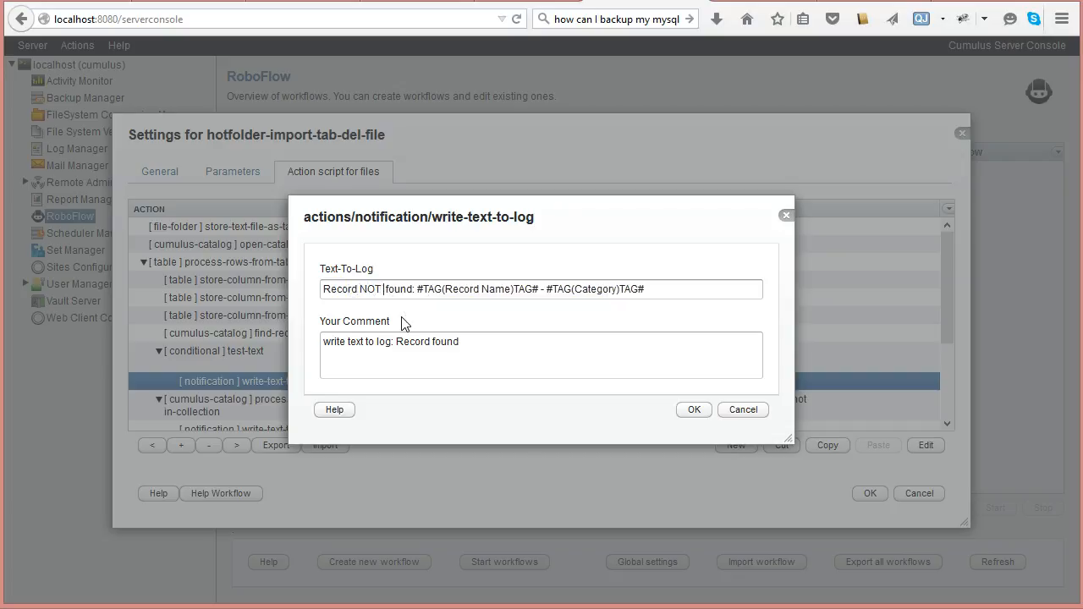
key("Delete")
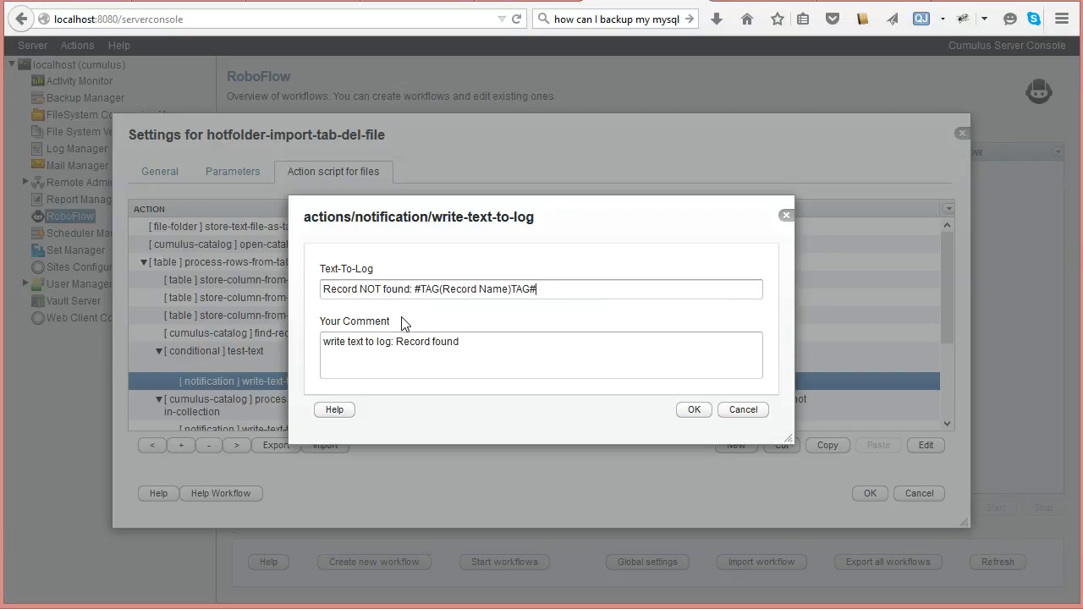
left_click(434, 342)
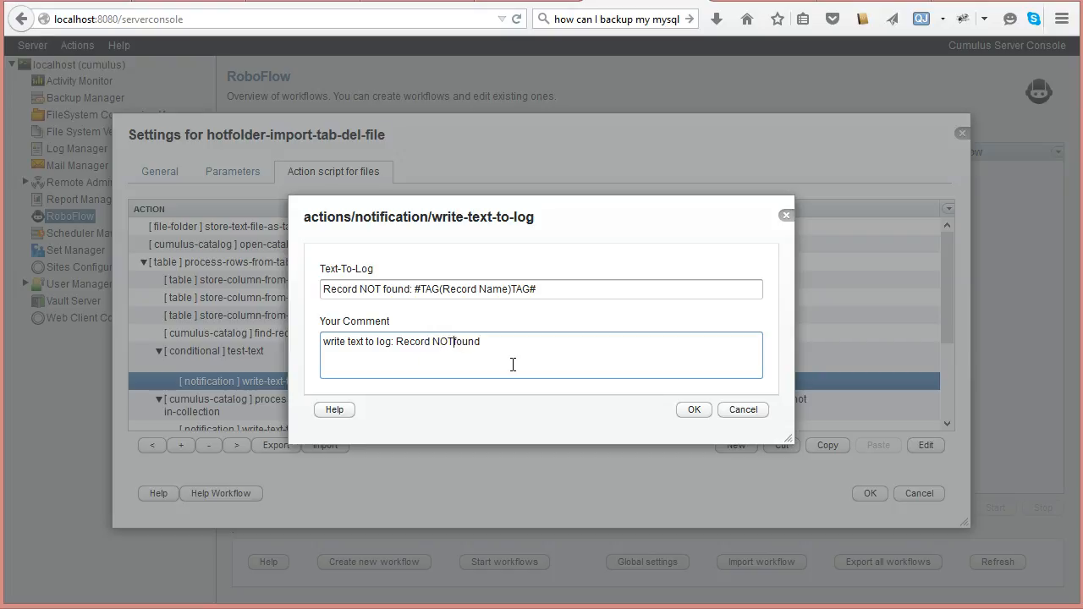
left_click(694, 410)
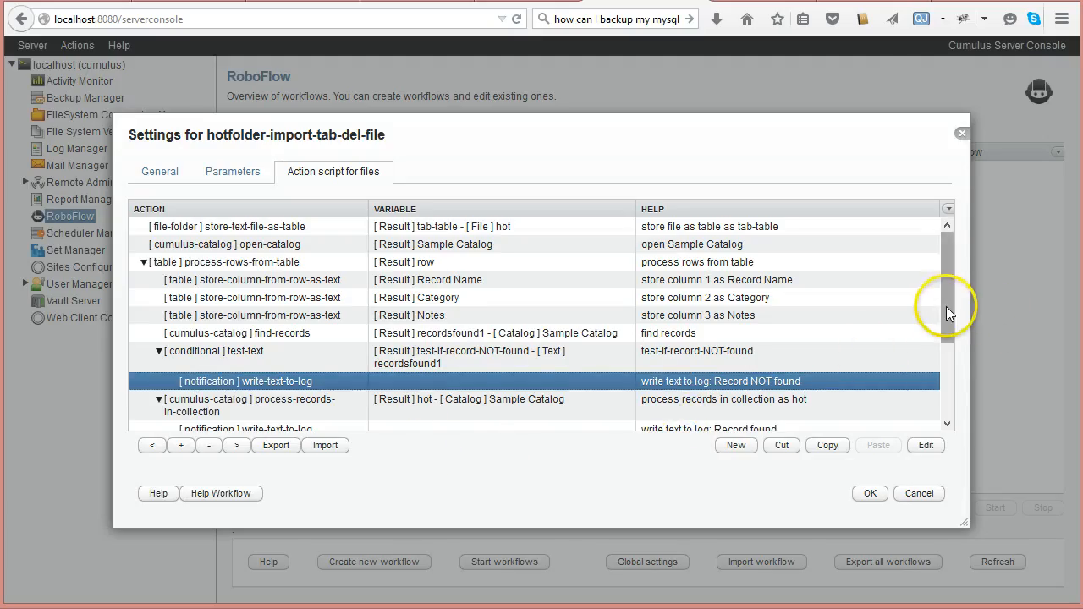
Collapse the test-text condition, the process-records-in-collection loop and the process-rows-from-table loop.
left_click_drag(945, 307, 948, 356)
left_click(157, 272)
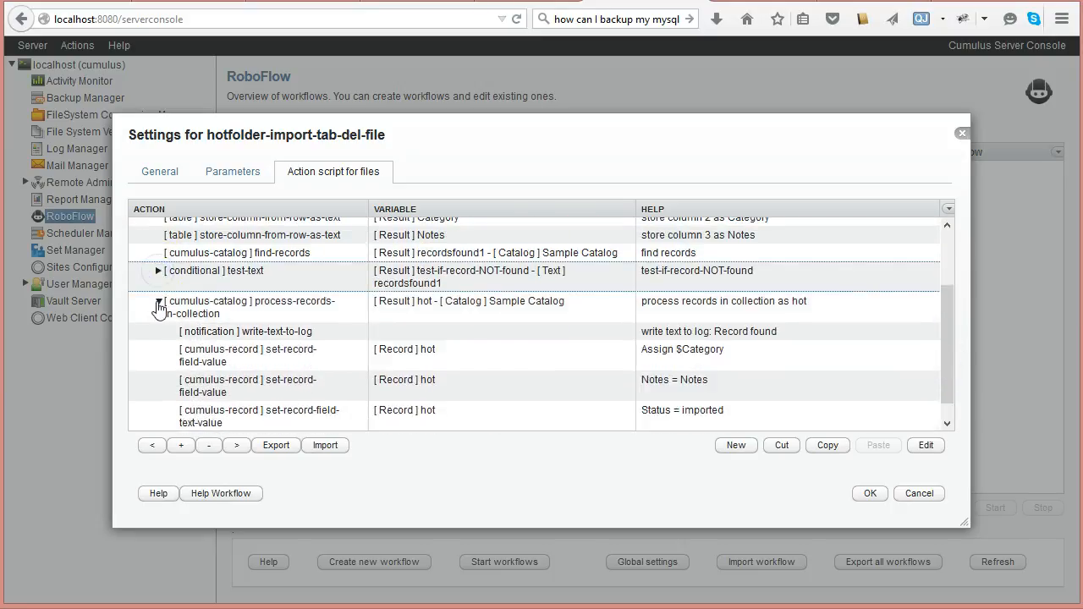
left_click(158, 301)
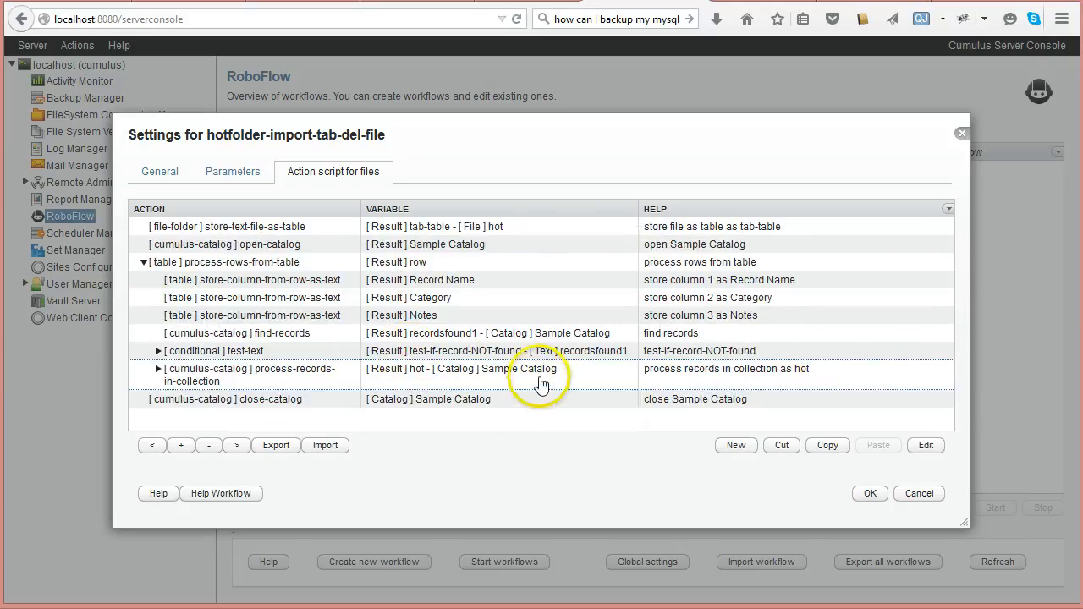
left_click(143, 261)
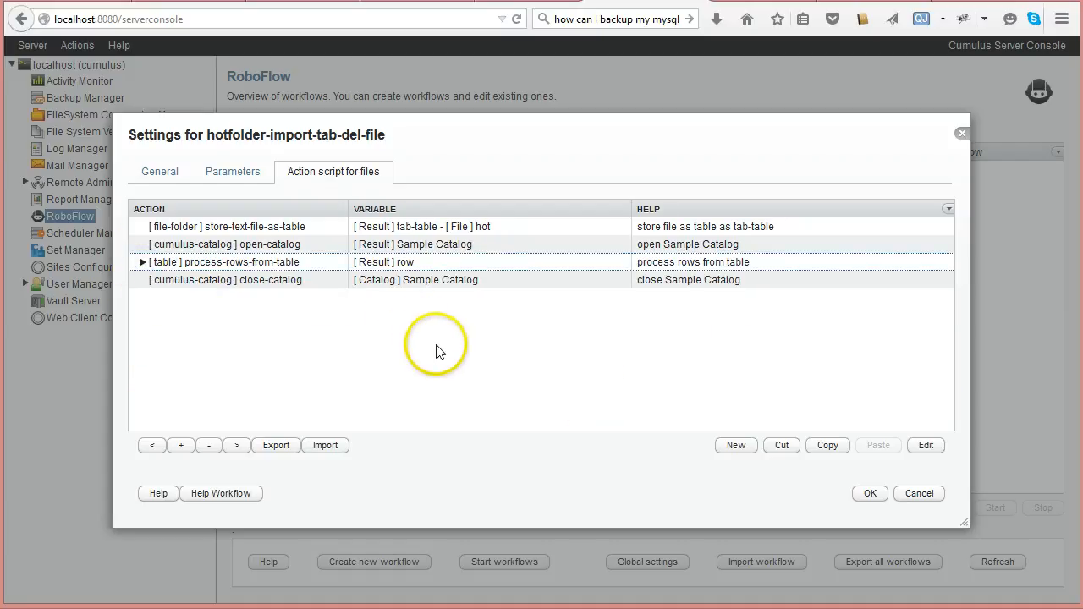
Review the top-level actions of the script, checking the store-text-file-as-table settings without changing them.
left_click(217, 262)
left_click(243, 228)
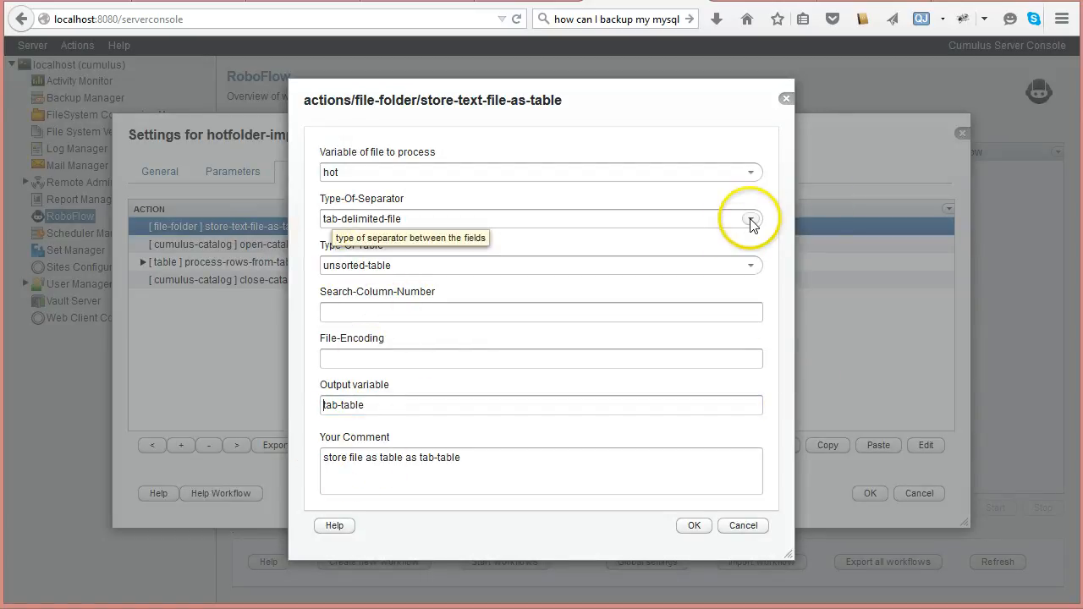
left_click(747, 527)
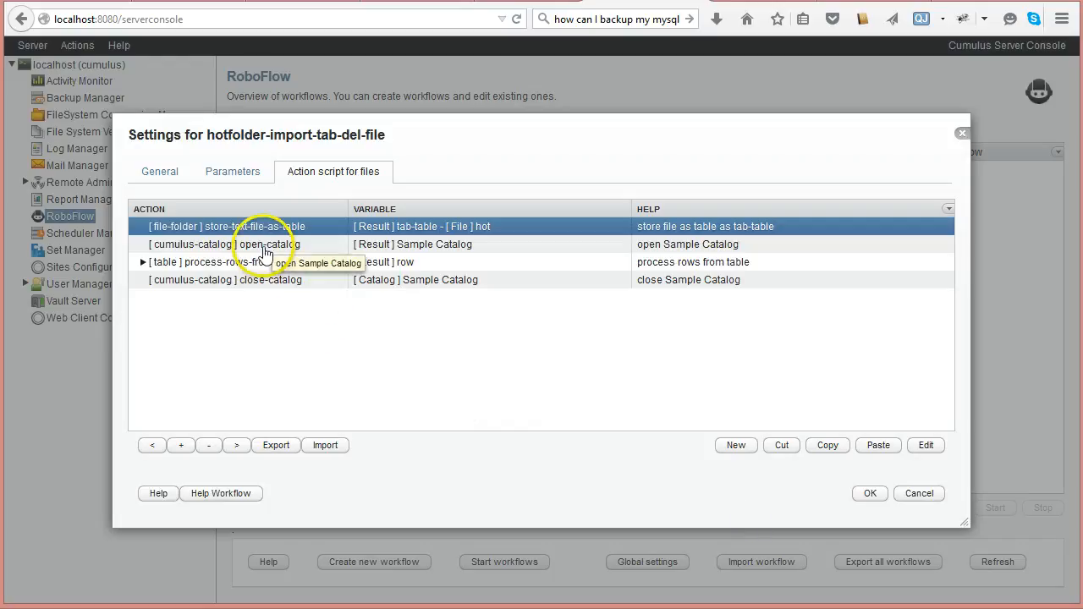
left_click(265, 250)
left_click(260, 281)
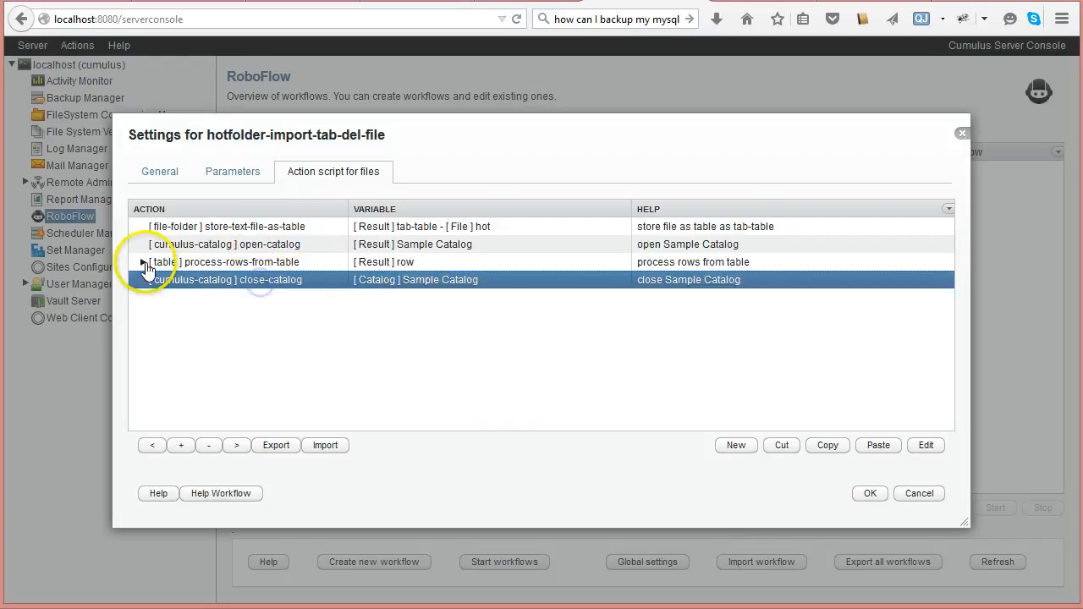
Expand the process-rows-from-table and process-records-in-collection loops and examine the find-records action and the record updates.
left_click(143, 263)
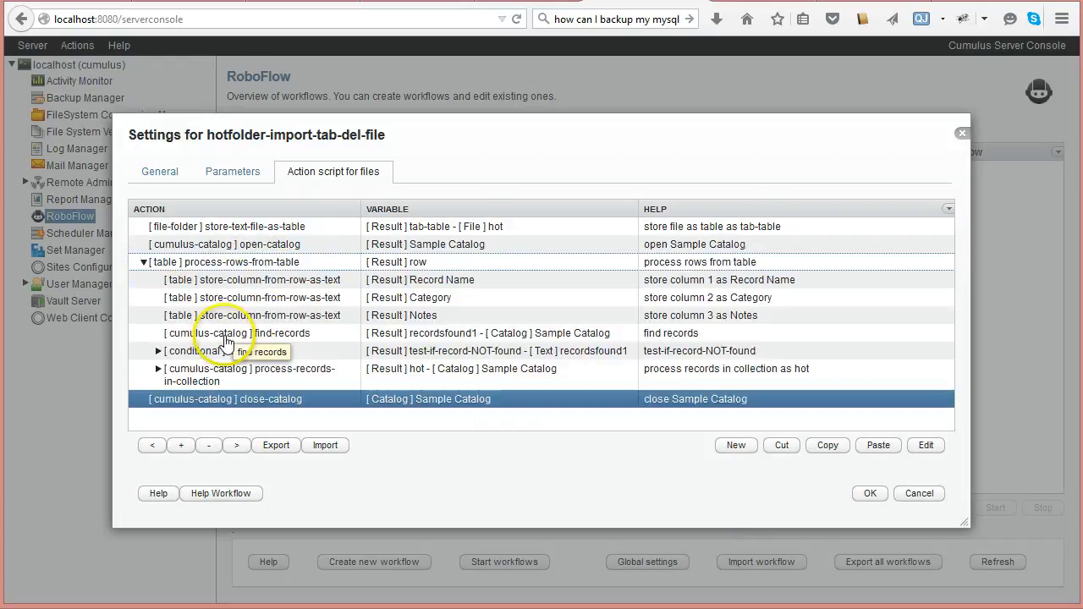
left_click(226, 338)
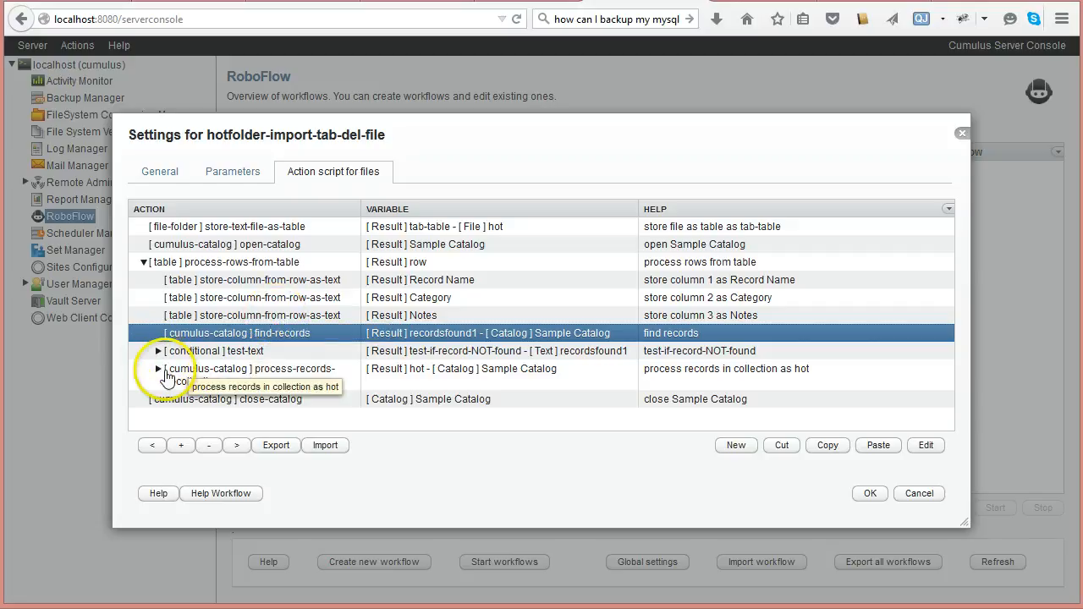
left_click(159, 370)
scroll(431, 332, "down", 2)
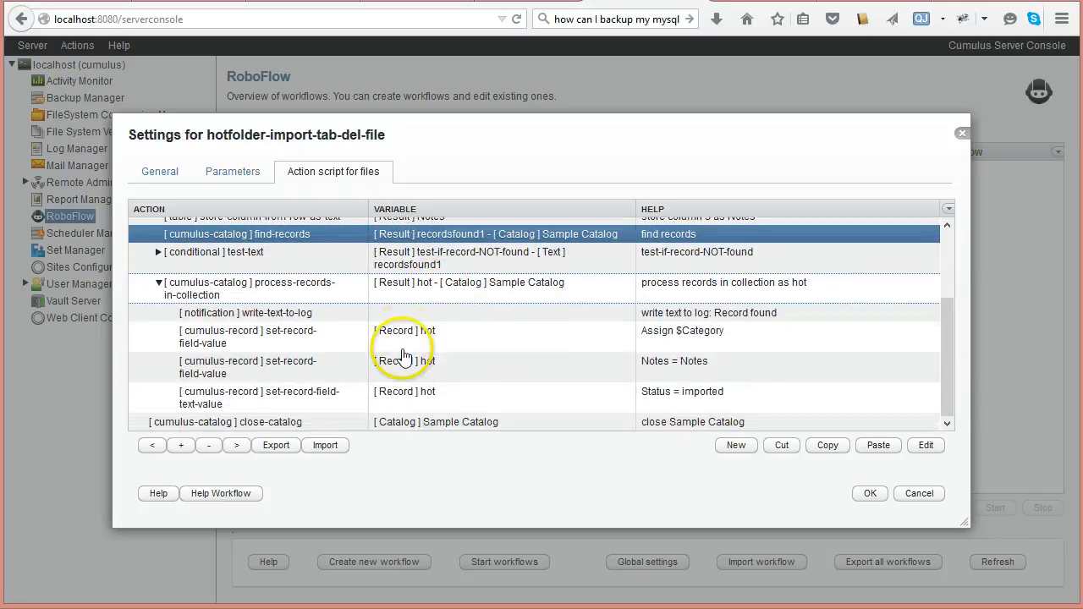
left_click(209, 294)
left_click(254, 264)
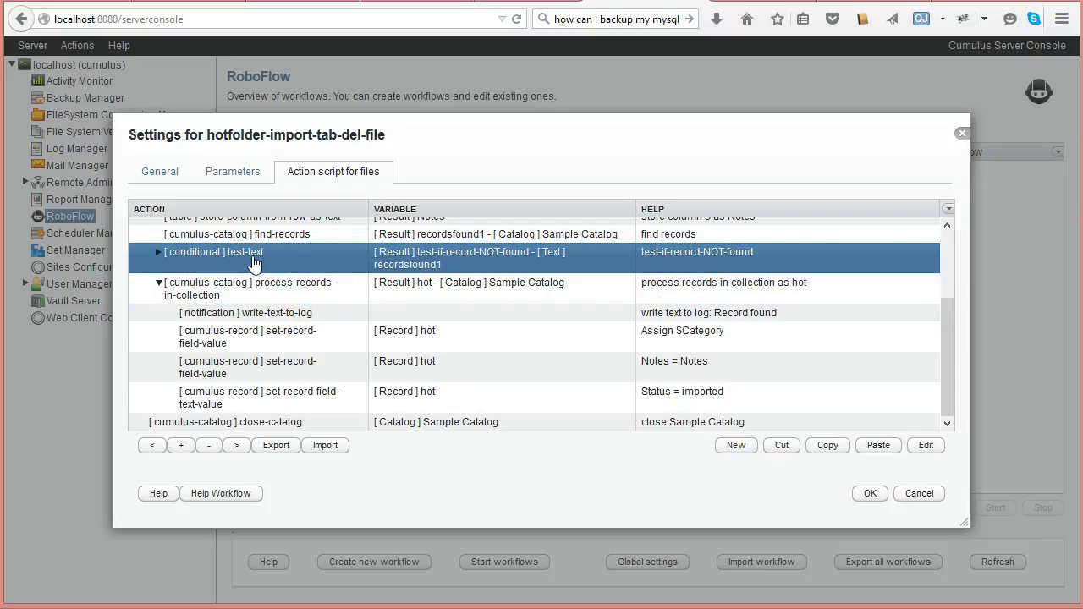
Expand the test-text condition and examine its write-text-to-log action for records that are not found.
left_click(158, 253)
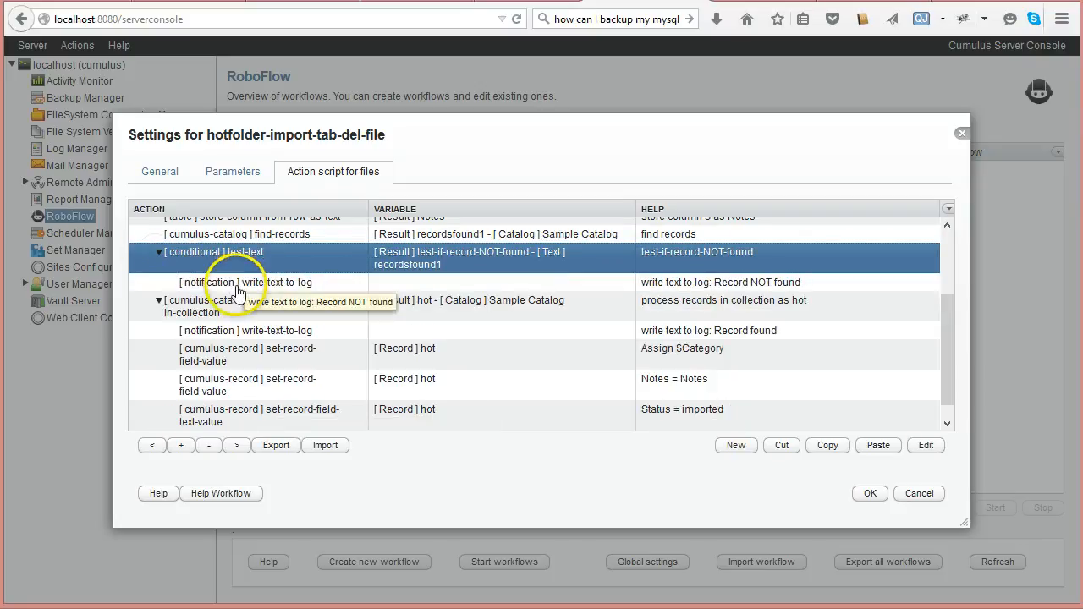
left_click(254, 285)
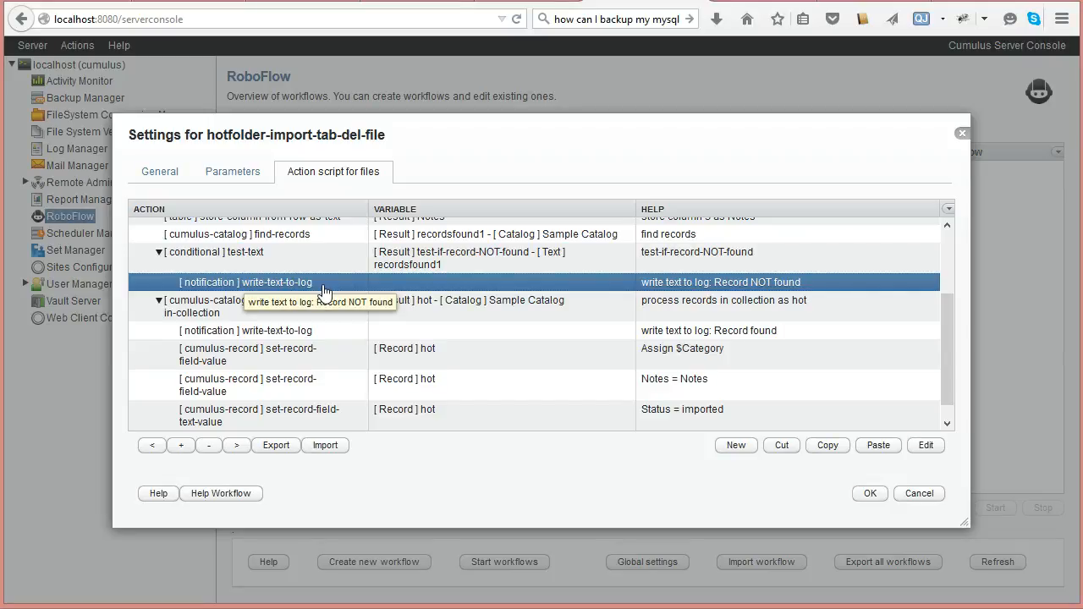
left_click(337, 289)
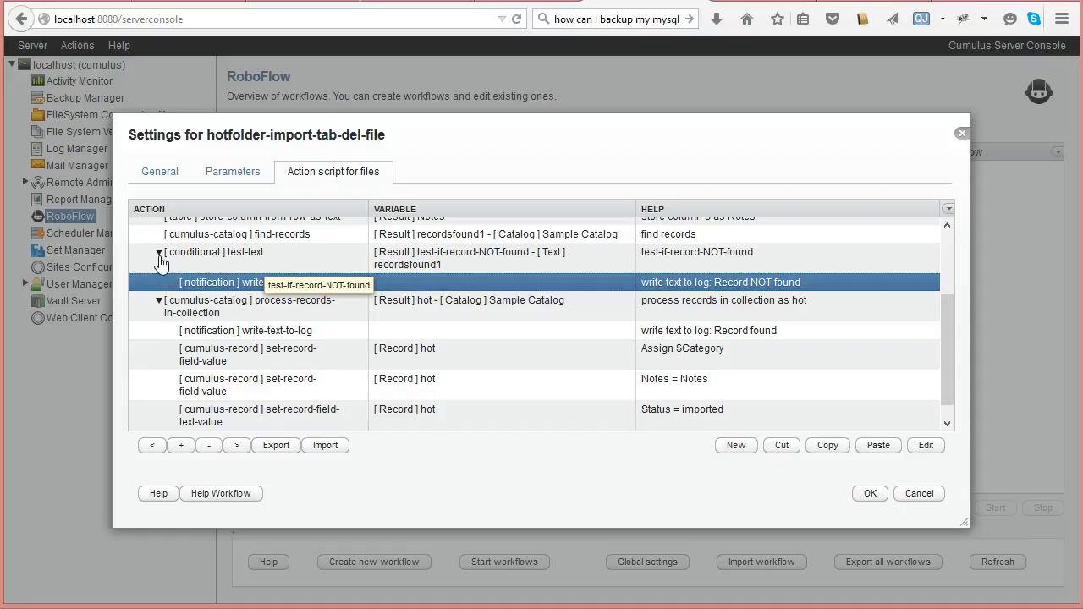
left_click(191, 264)
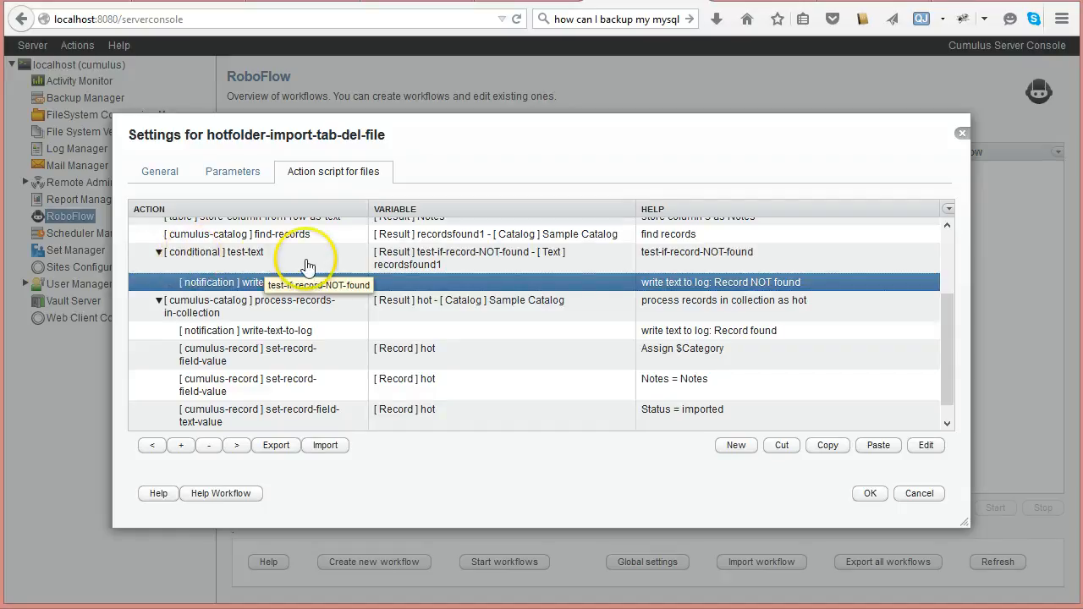
left_click(402, 266)
left_click(406, 285)
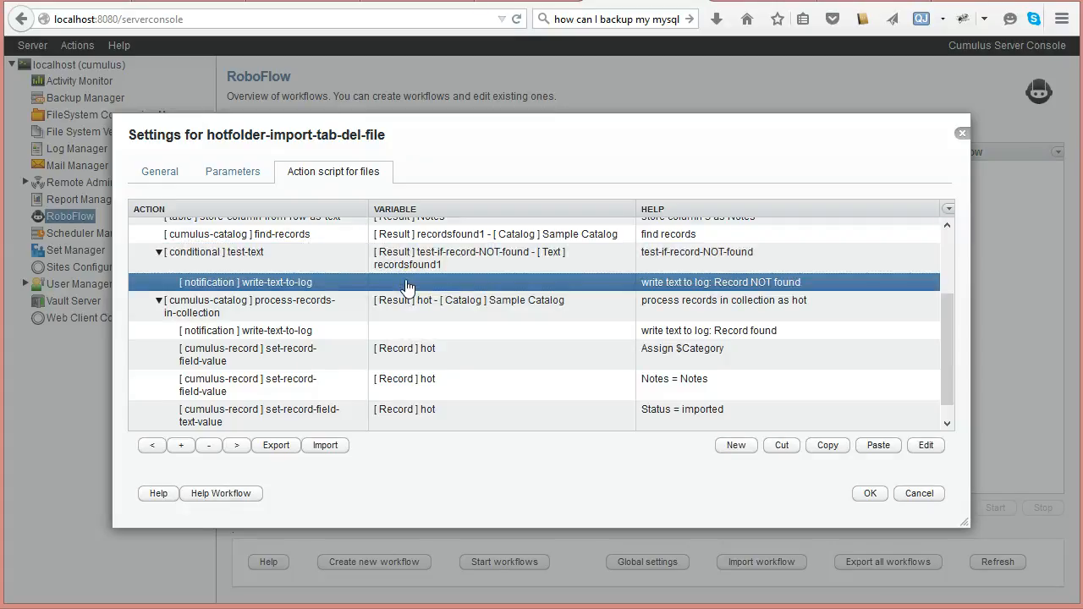
left_click(331, 282)
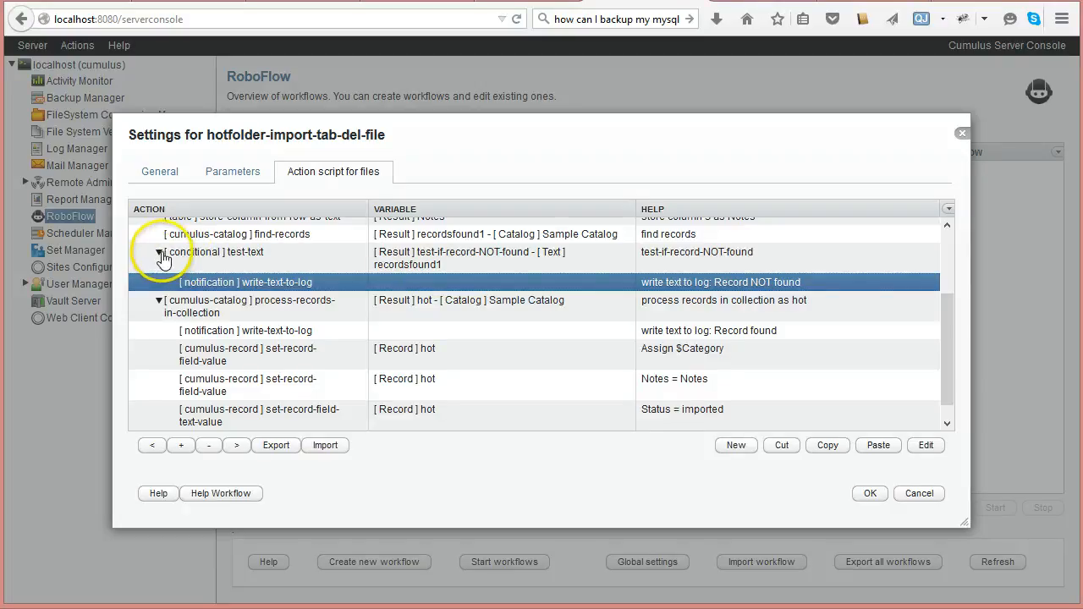
Collapse the test-text condition, review the column-storing and record-processing actions, and collapse the process-records-in-collection loop.
left_click(158, 253)
left_click(161, 292)
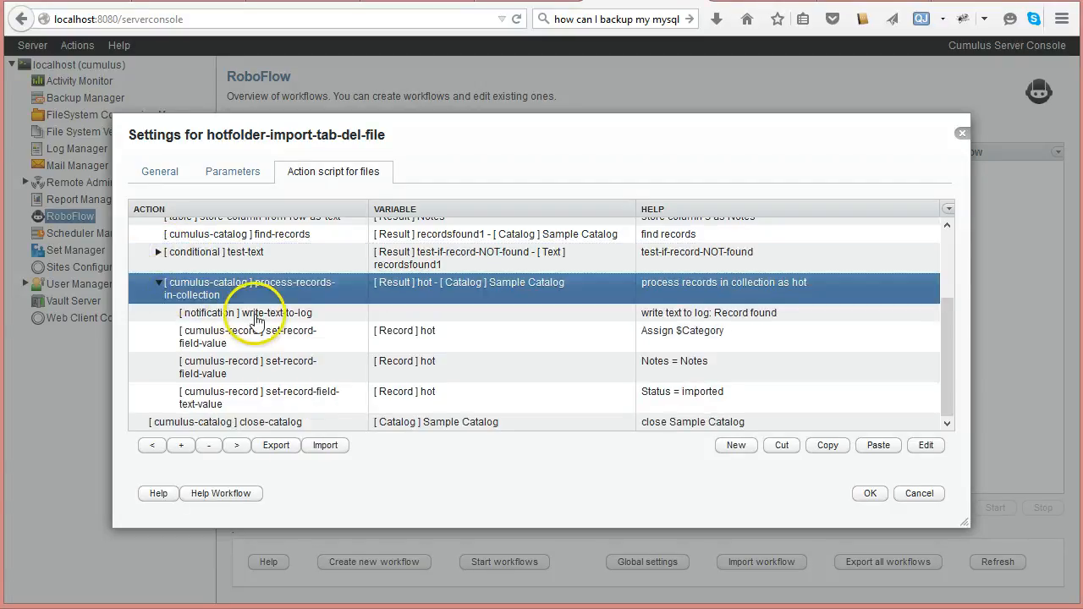
scroll(355, 266, "up", 3)
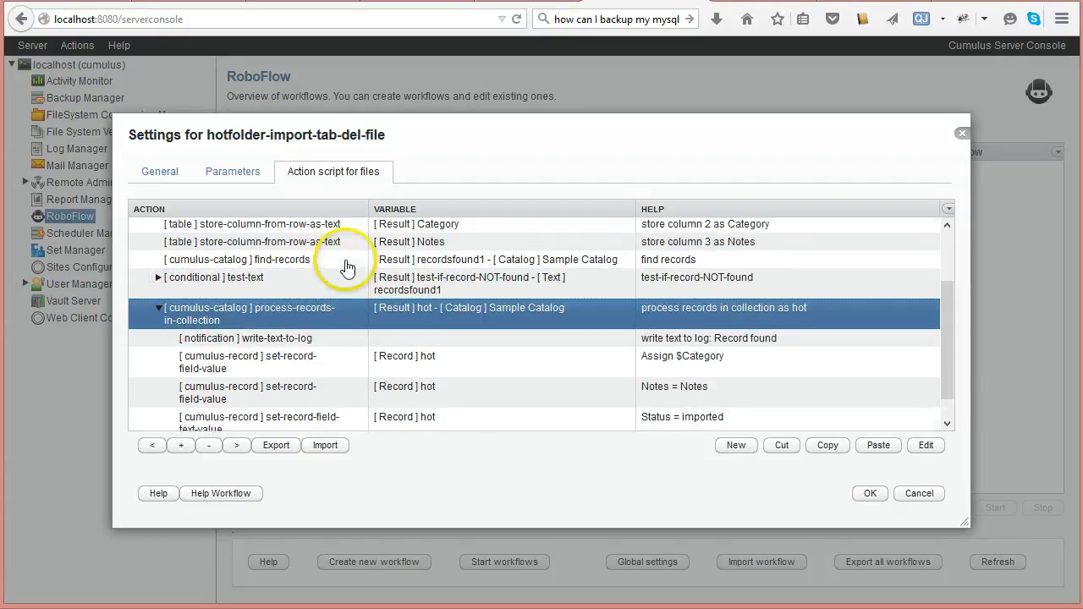
left_click(201, 317)
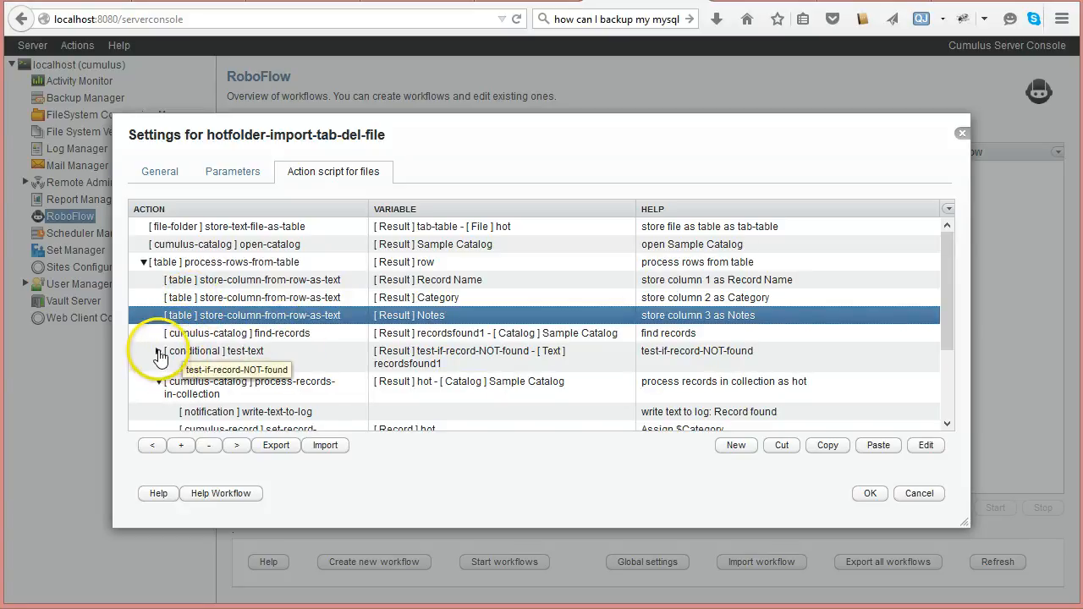
left_click(159, 381)
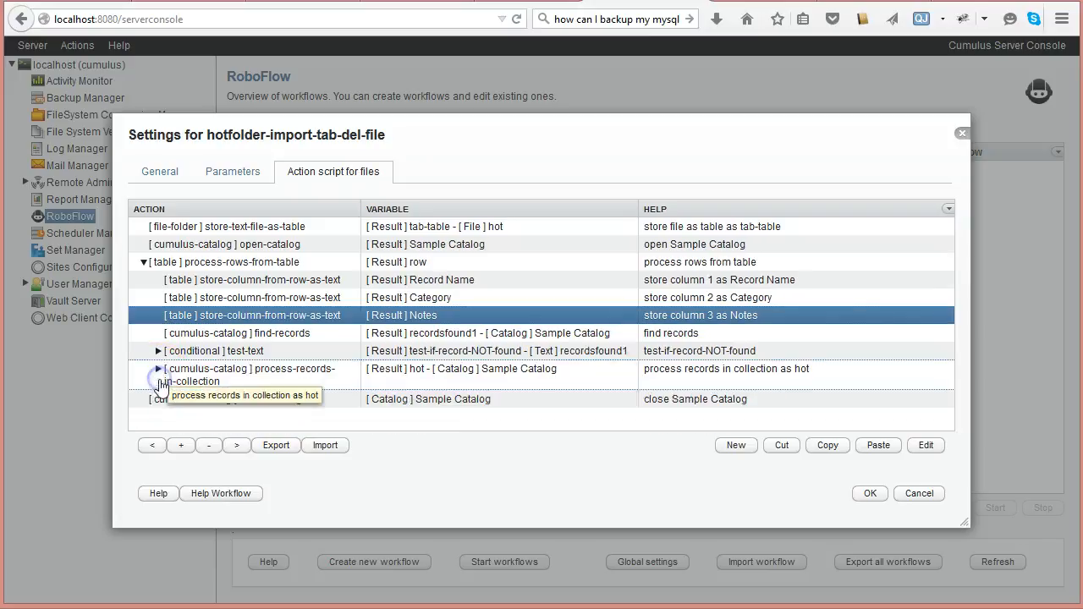
Collapse the process-rows-from-table loop in the action script and review the workflow's hot folder parameters.
left_click(143, 262)
left_click(144, 262)
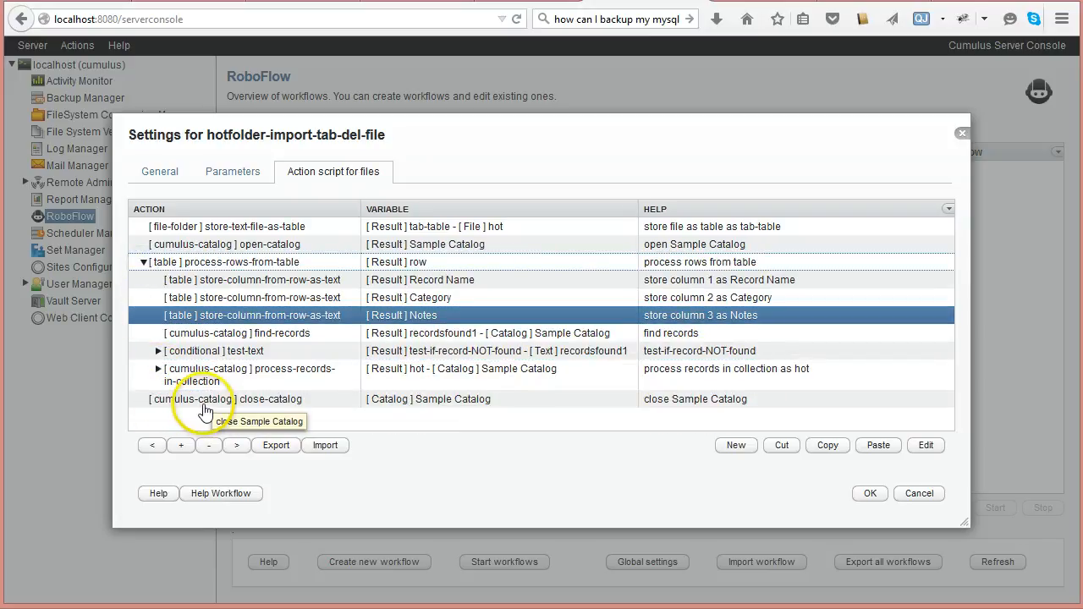
left_click(144, 262)
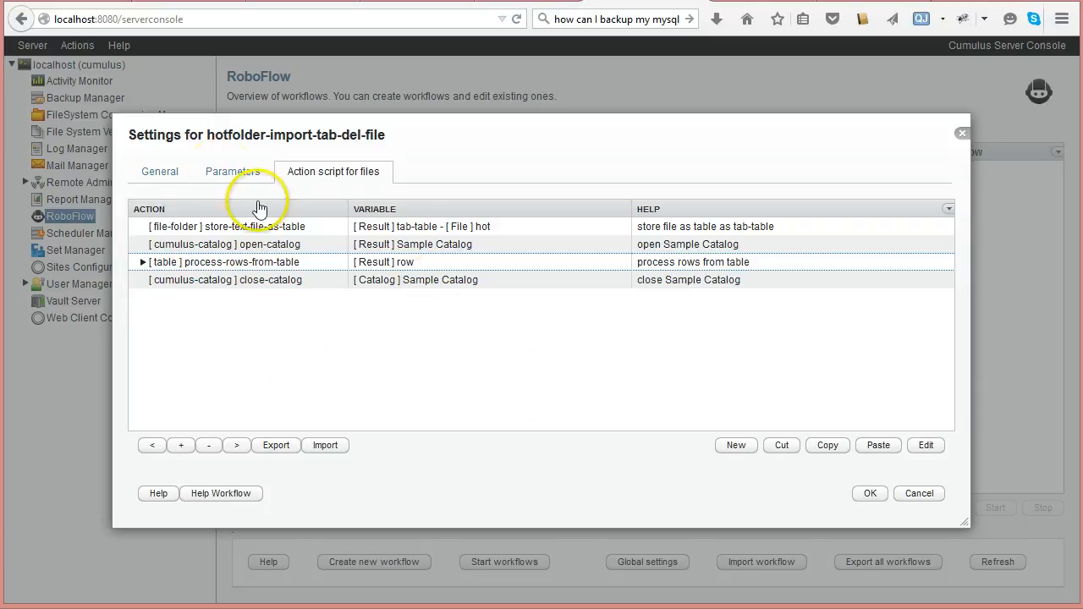
left_click(219, 178)
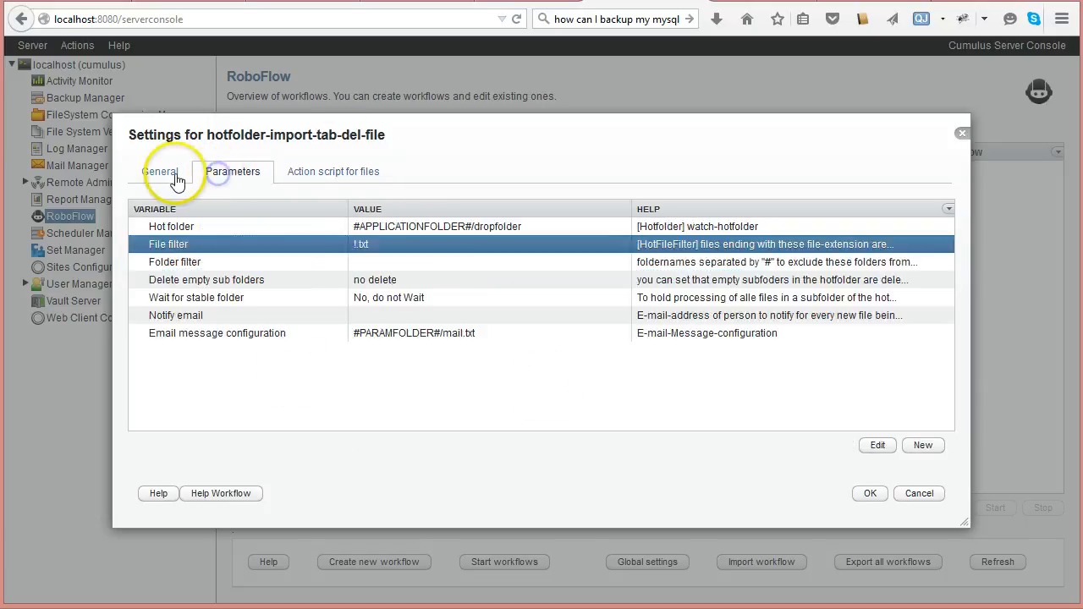
Set the workflow's general interval to -2 (run on demand) and save the hotfolder-import-tab-del-file settings.
left_click(161, 175)
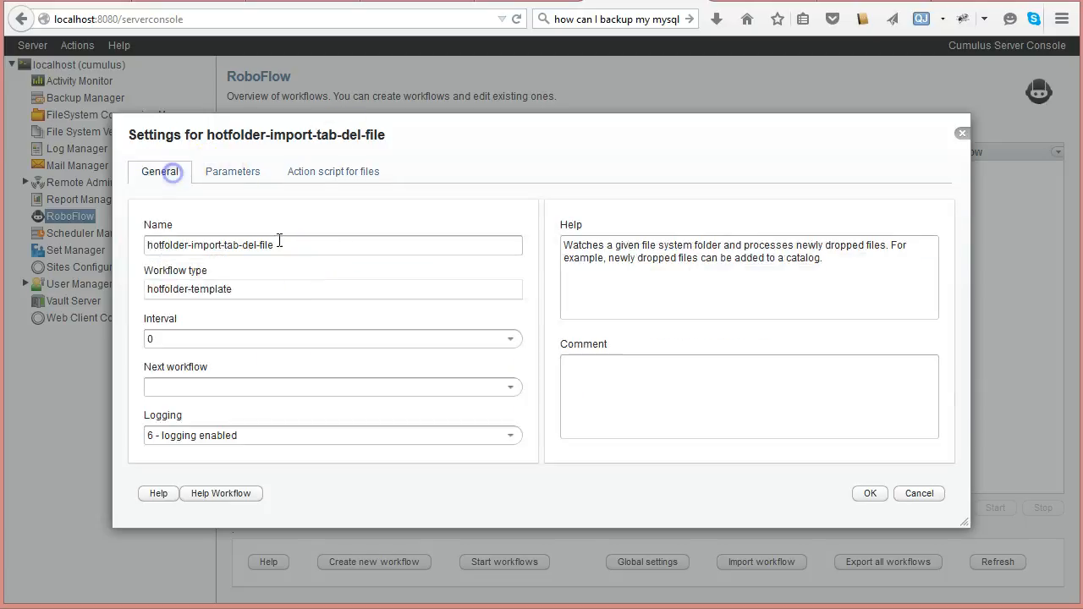
left_click(511, 339)
left_click(237, 435)
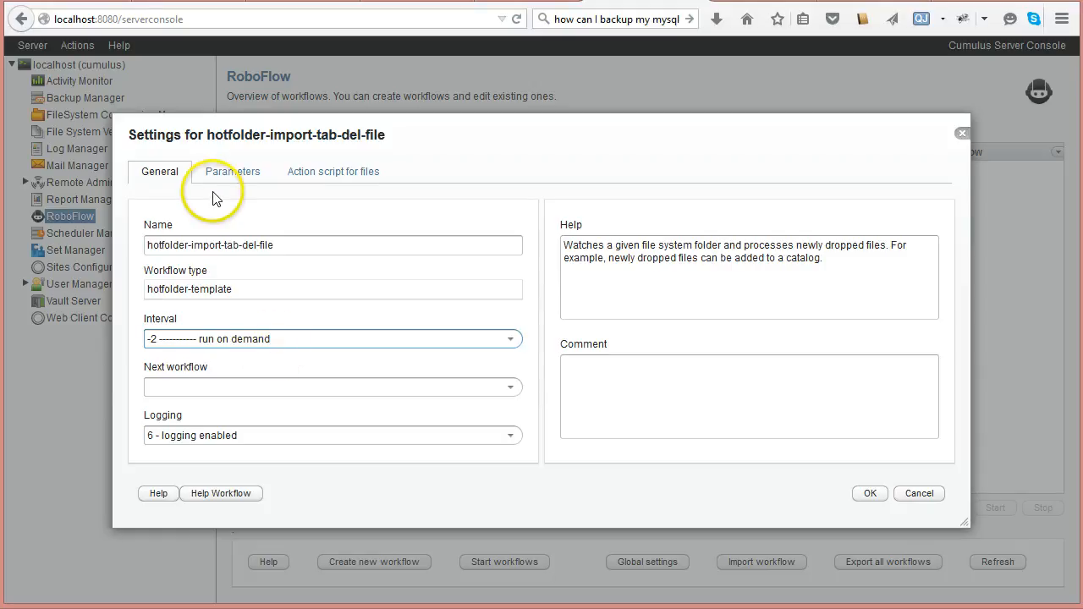
left_click(864, 494)
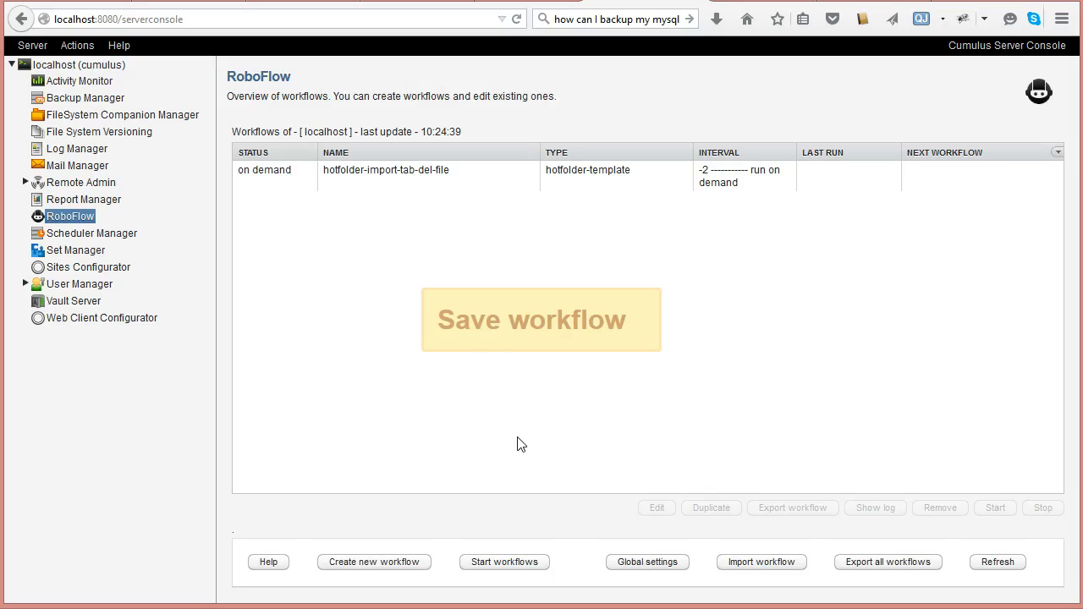
Select the hotfolder-import-tab-del-file workflow in the workflow overview.
left_click(287, 180)
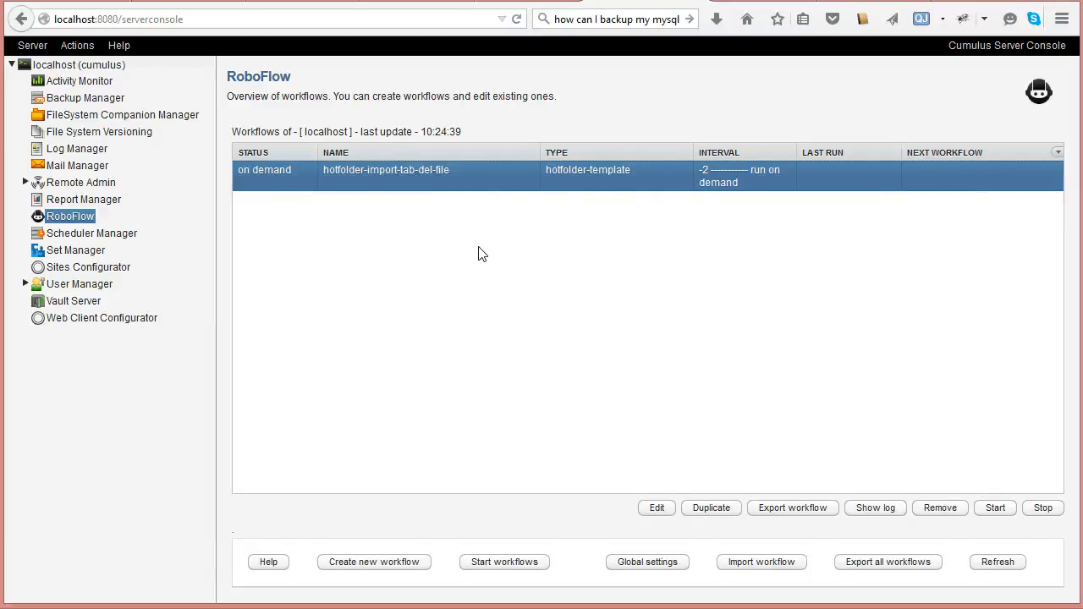
left_click(418, 253)
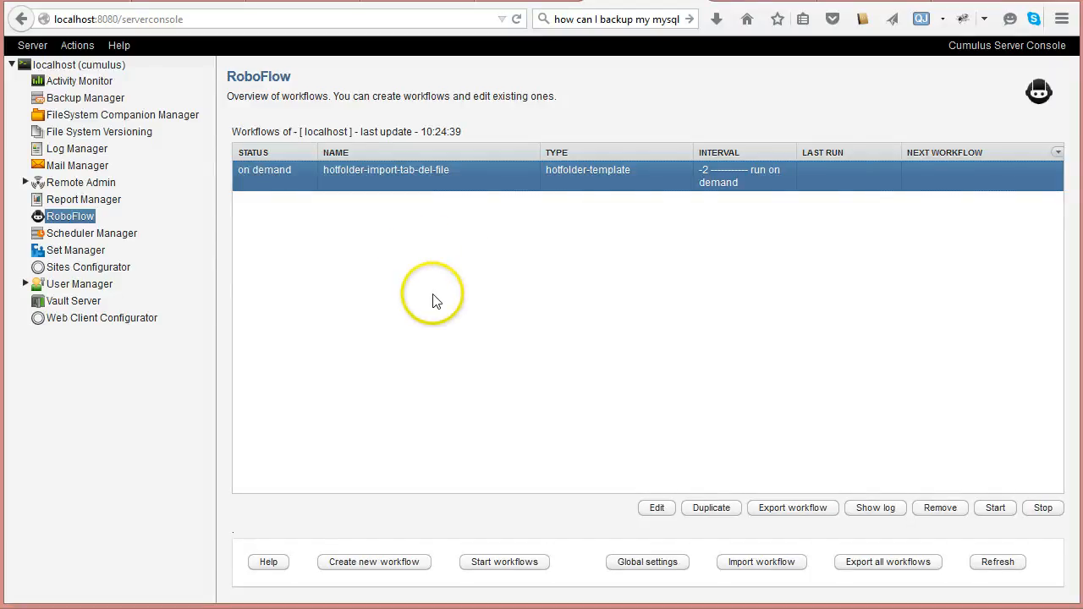